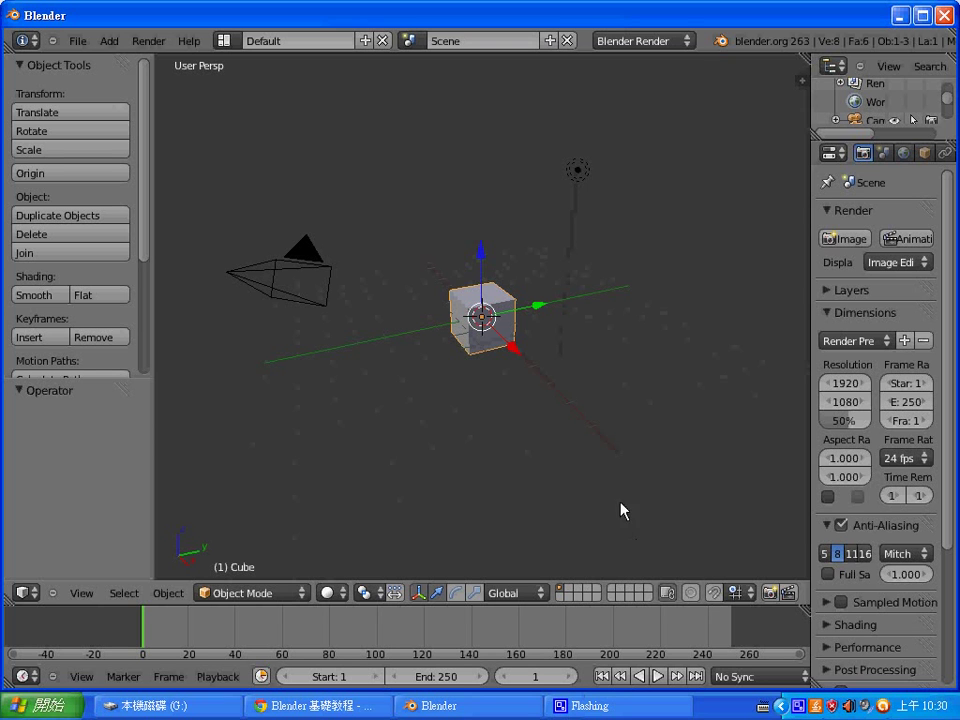
Widen the Properties editor and delete the default cube.
{"action": "left_click_drag", "start_coordinate": [810, 413], "coordinate": [732, 394]}
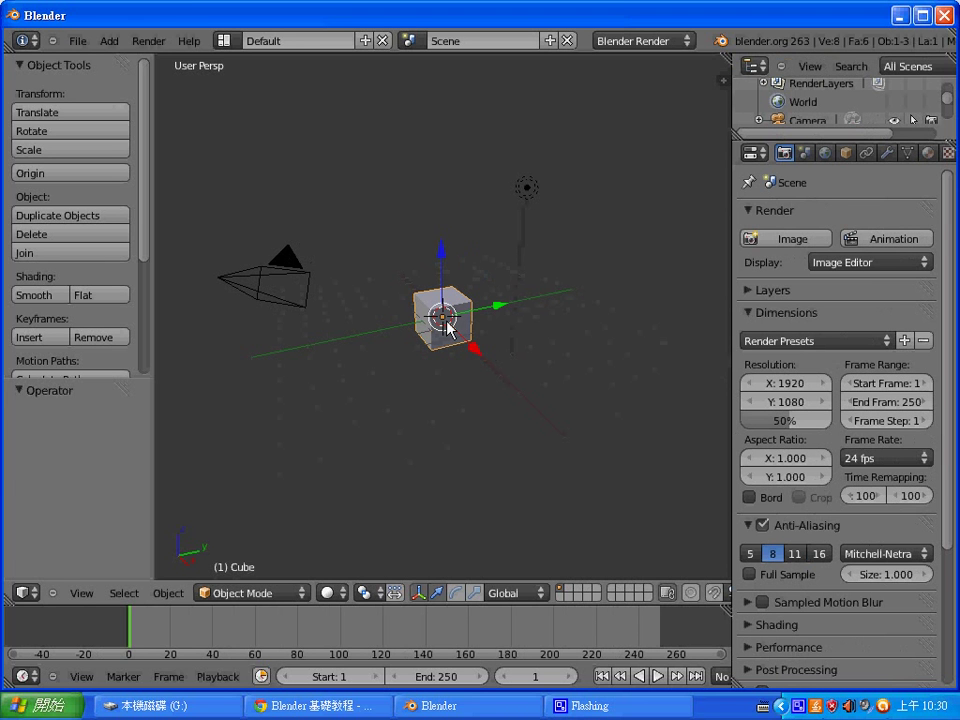
{"action": "key", "text": "x"}
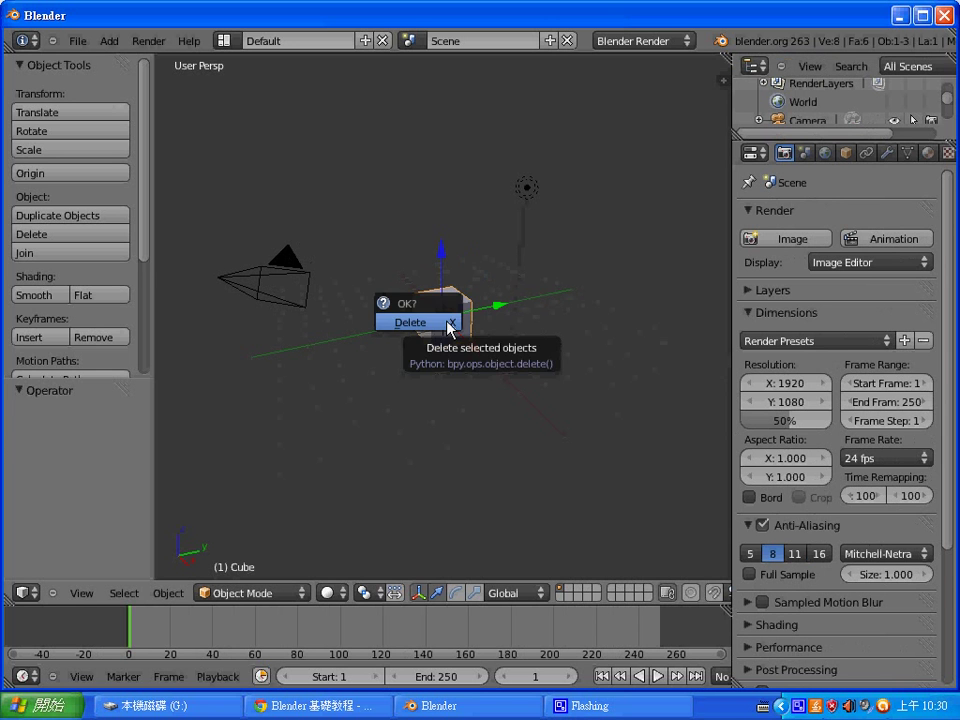
{"action": "left_click", "coordinate": [447, 323]}
Add a UV sphere (32 segments, 16 rings) at the scene centre and set the 3D cursor beside it.
{"action": "key", "text": "shift+a"}
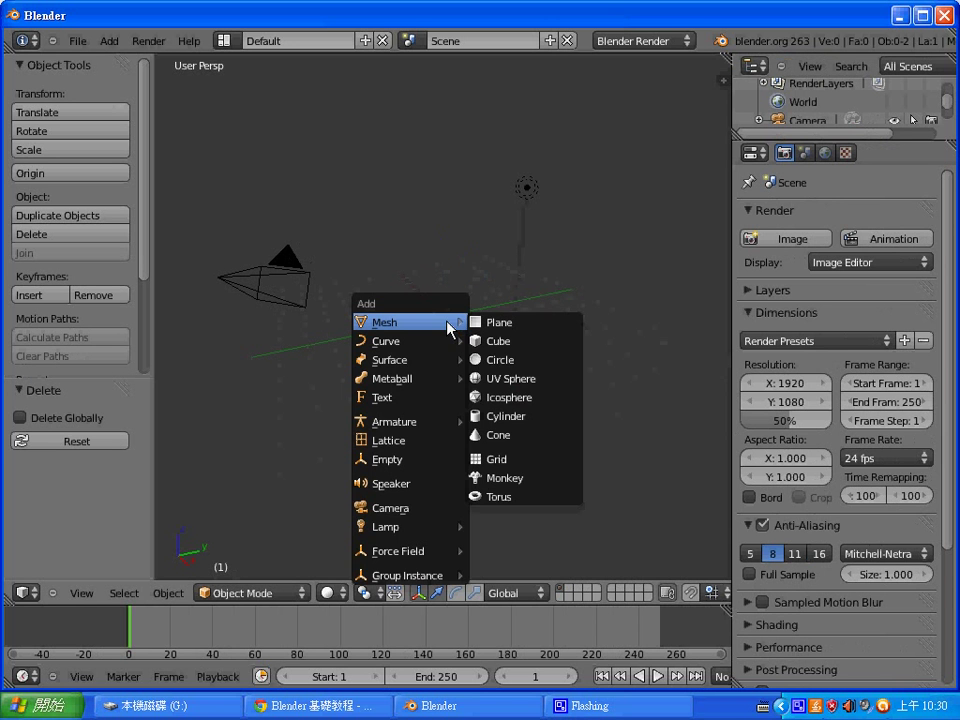
{"action": "left_click", "coordinate": [549, 379]}
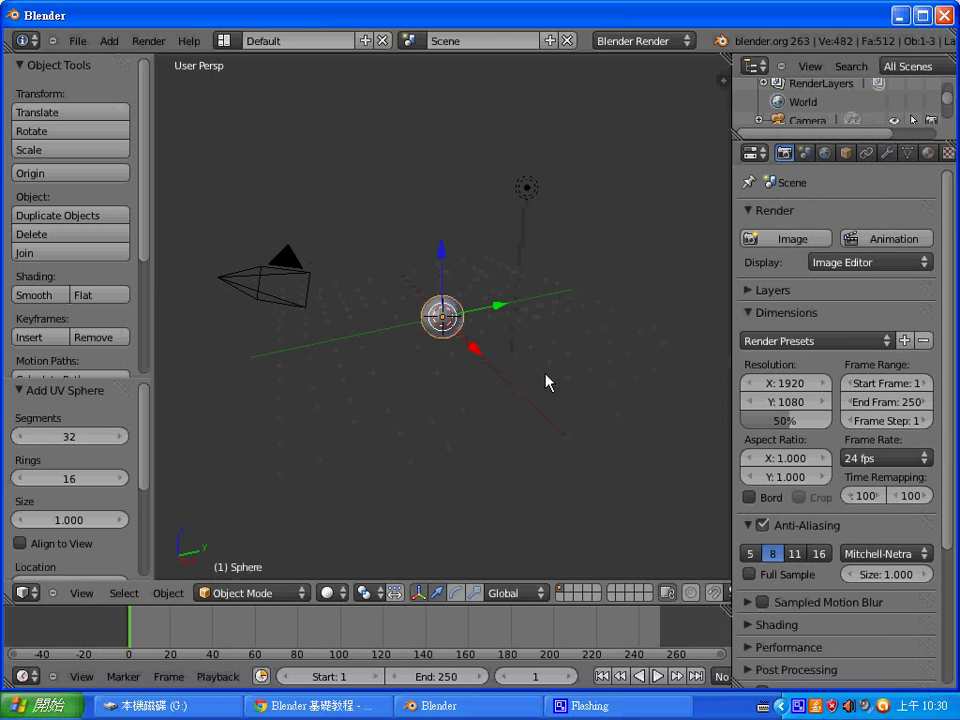
{"action": "left_click", "coordinate": [408, 324]}
{"action": "key", "text": "shift+a"}
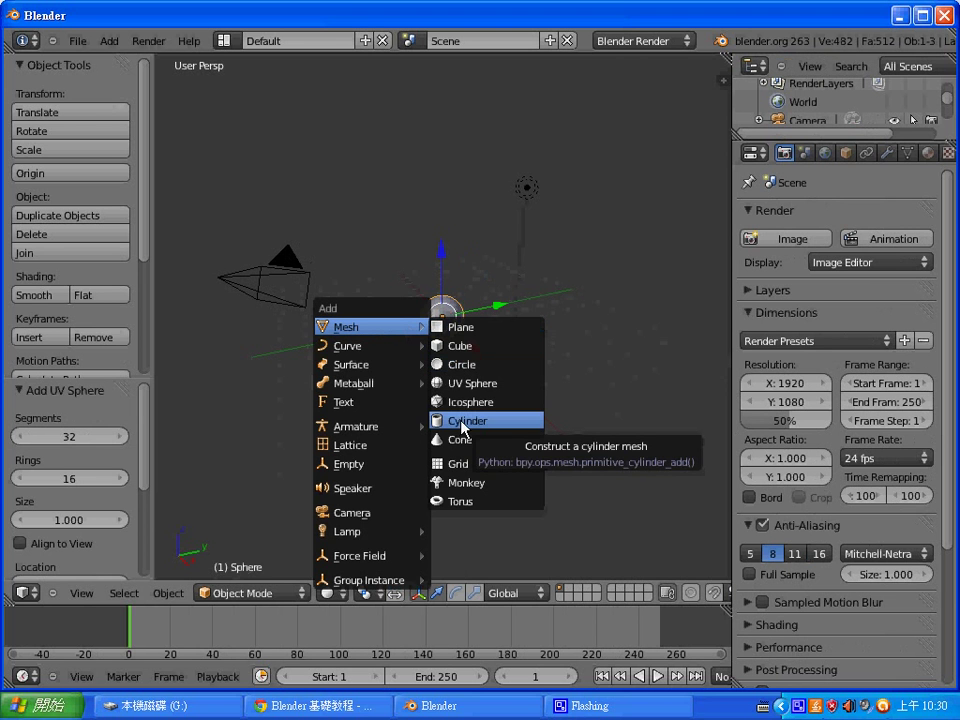
Add a torus, move it beneath the sphere and enlarge it to ring the sphere.
{"action": "left_click", "coordinate": [476, 502]}
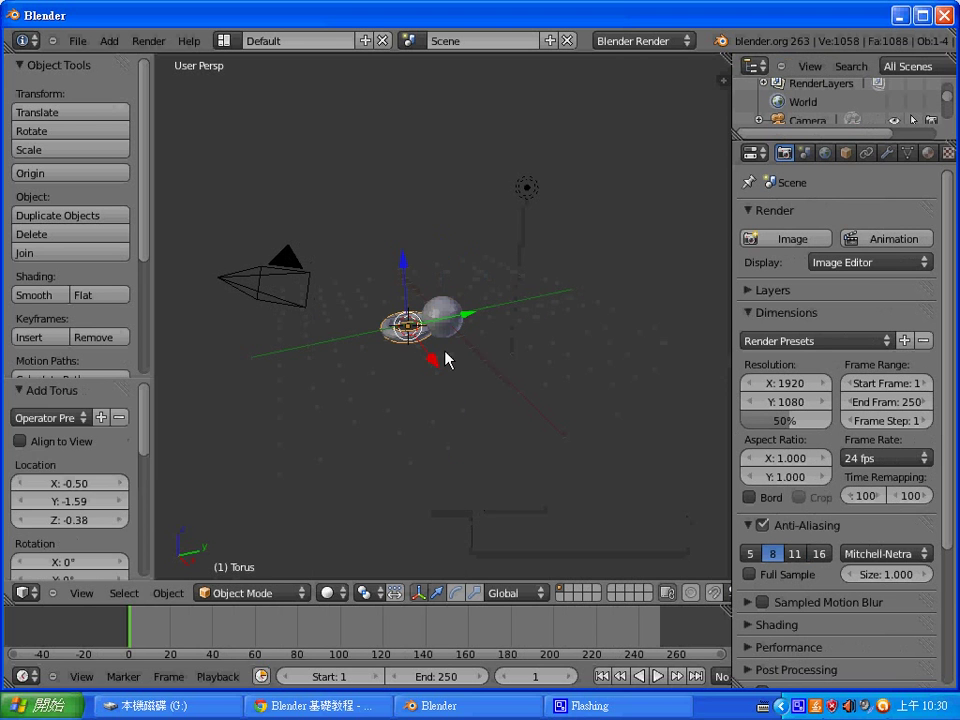
{"action": "key", "text": "g"}
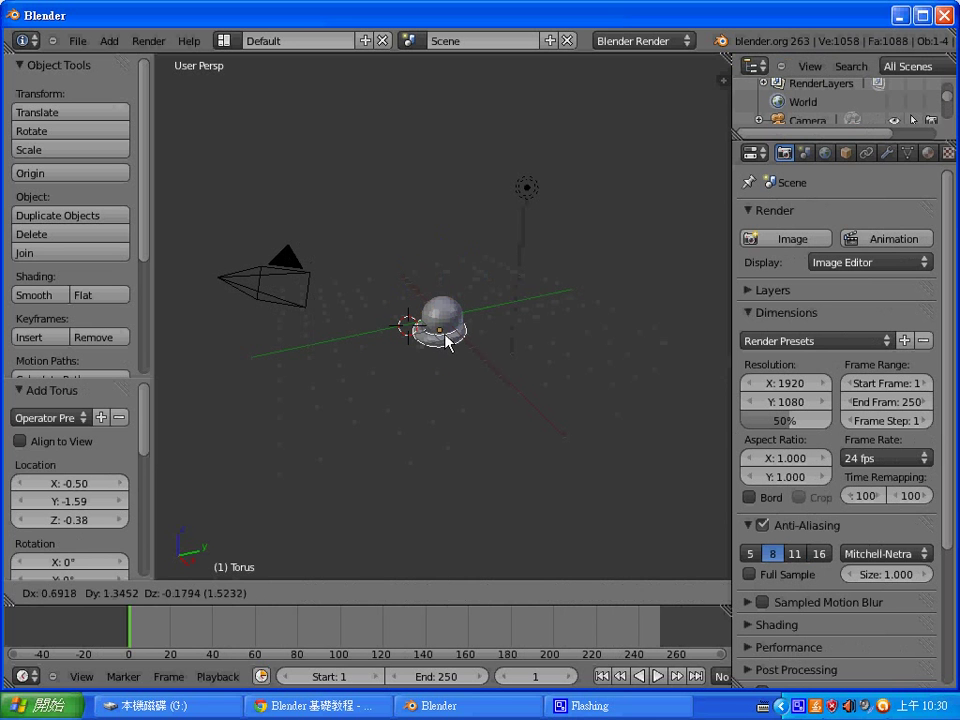
{"action": "left_click", "coordinate": [452, 340]}
{"action": "key", "text": "s"}
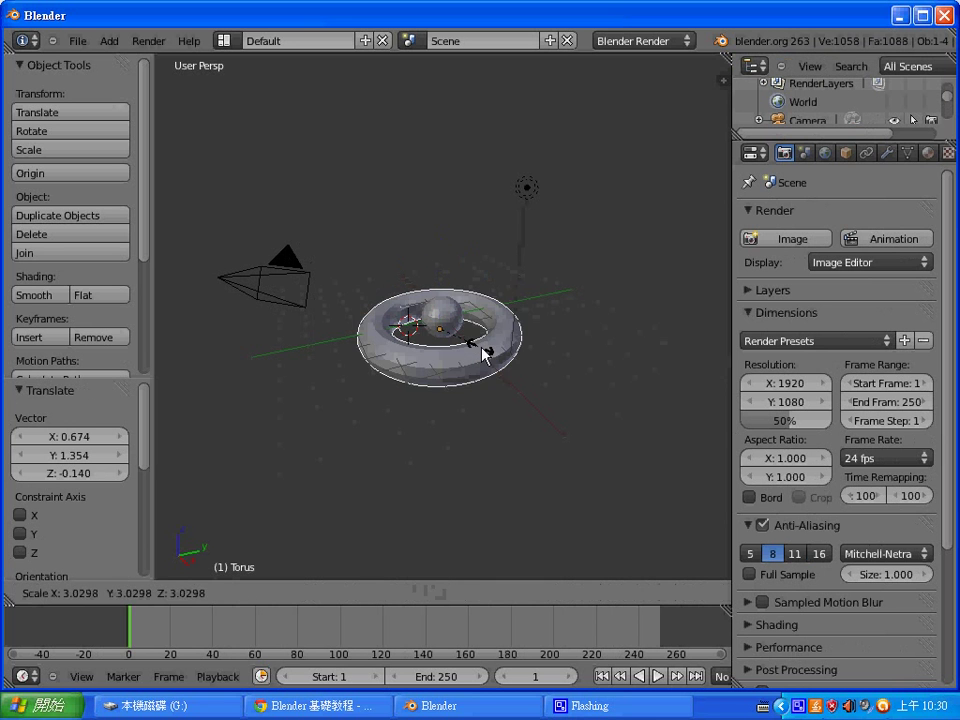
{"action": "left_click", "coordinate": [500, 360]}
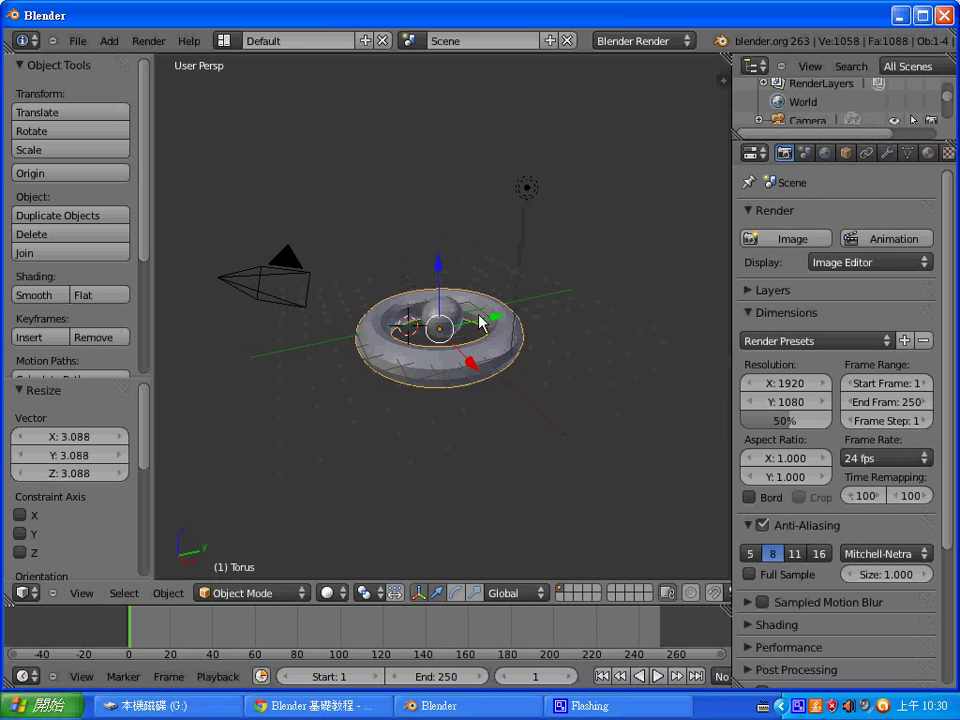
Flatten the torus along Z into a saucer, reposition it, and select the sphere.
{"action": "left_click", "coordinate": [474, 593]}
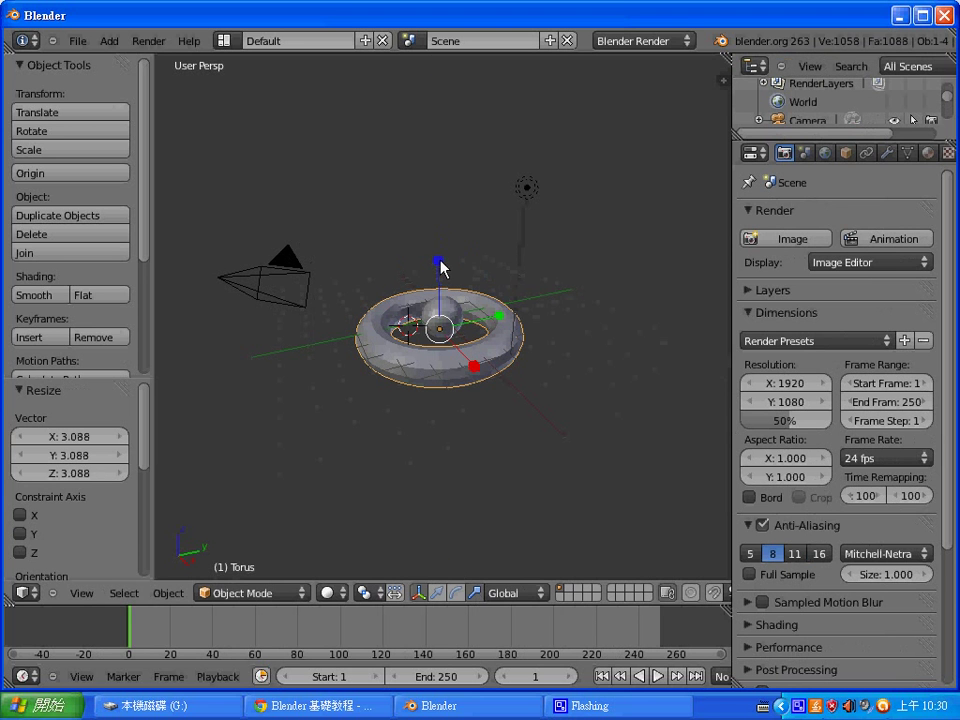
{"action": "left_click_drag", "start_coordinate": [440, 266], "coordinate": [446, 300]}
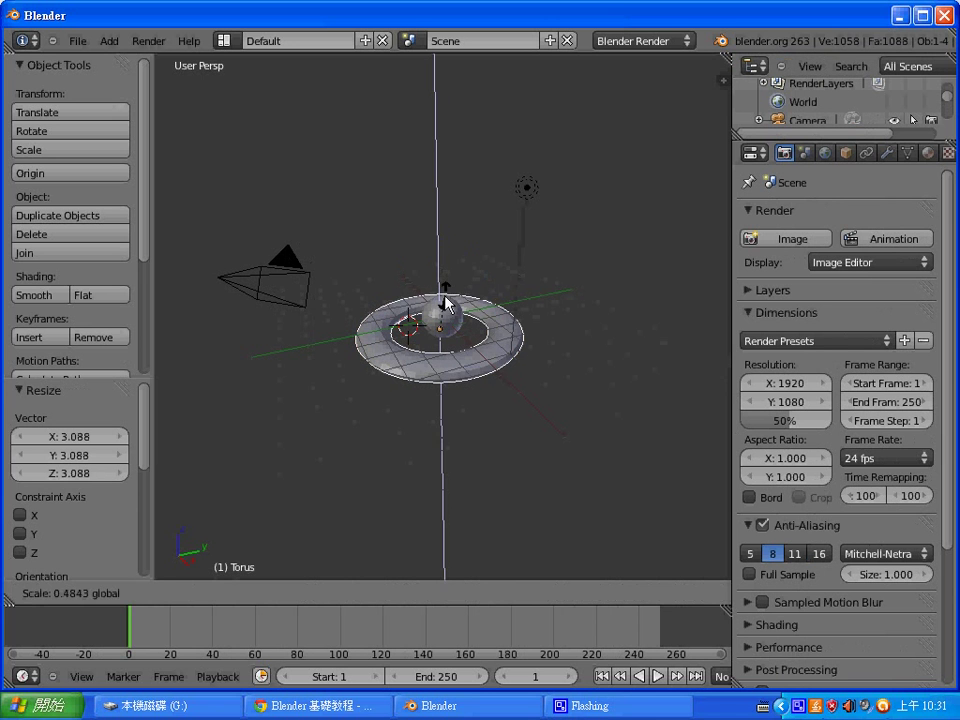
{"action": "key", "text": "g"}
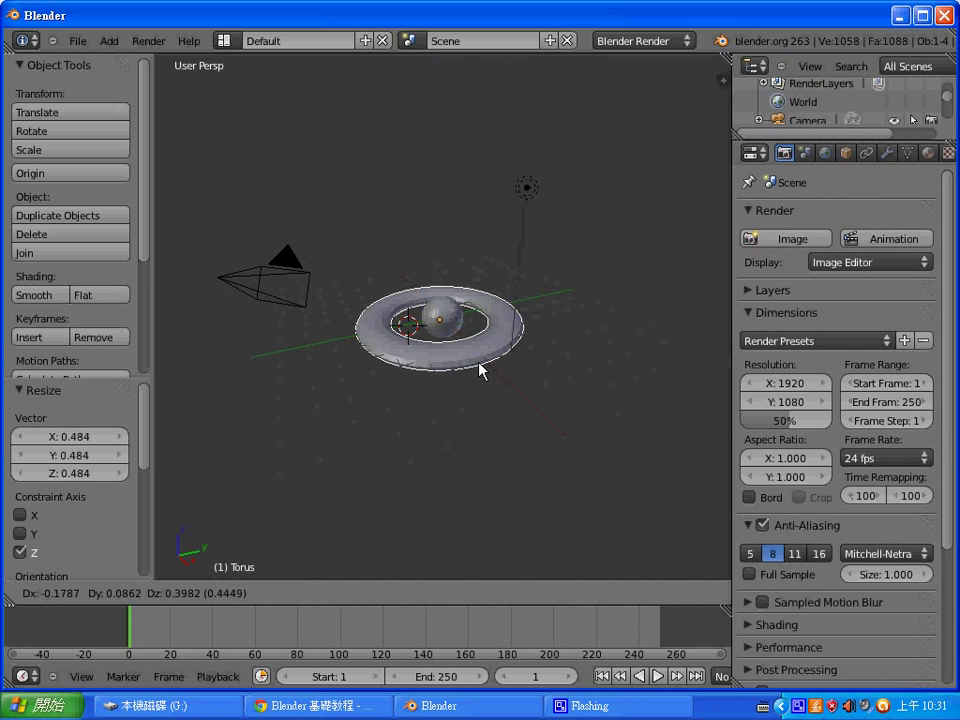
{"action": "left_click", "coordinate": [480, 370]}
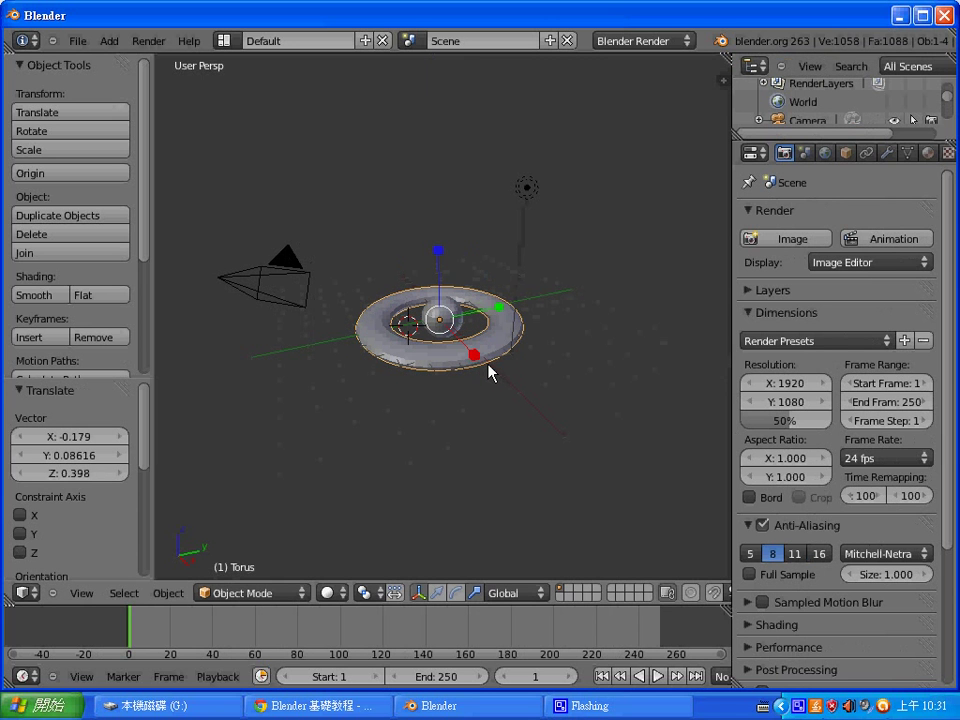
{"action": "middle_click_drag", "start_coordinate": [490, 373], "coordinate": [484, 325]}
{"action": "right_click", "coordinate": [452, 318]}
Scale the sphere up to about 1.58.
{"action": "key", "text": "s"}
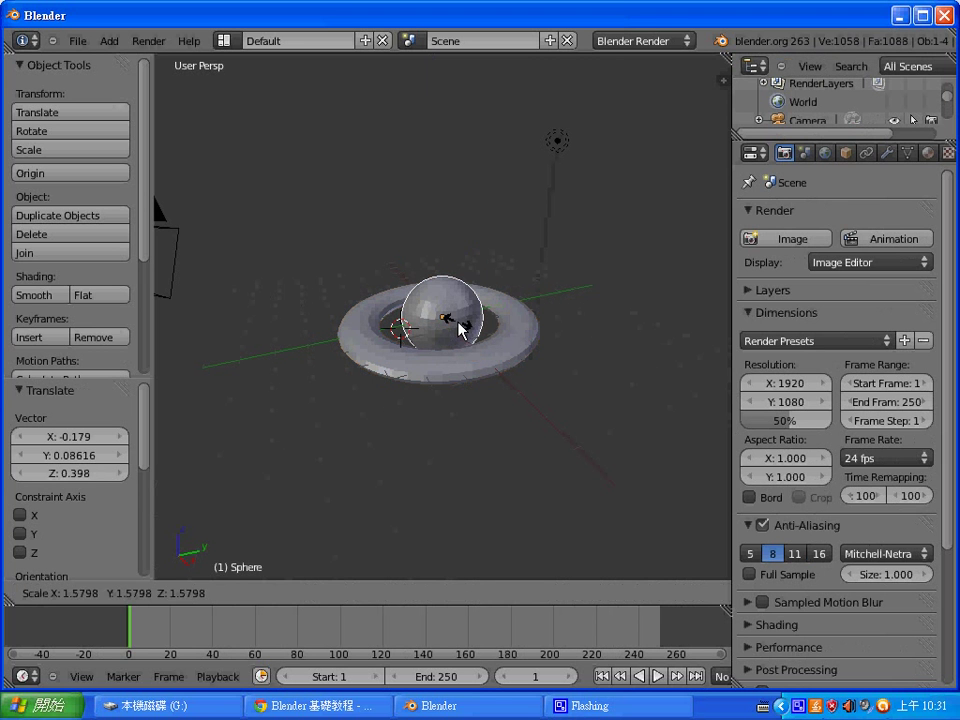
{"action": "left_click", "coordinate": [460, 330]}
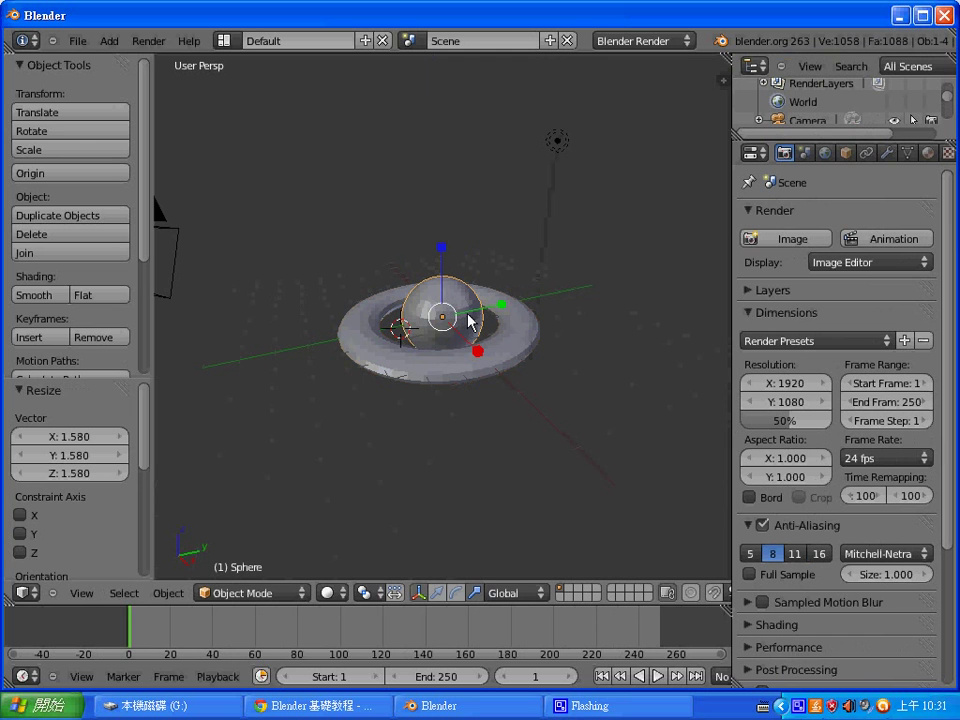
{"action": "left_click", "coordinate": [368, 350]}
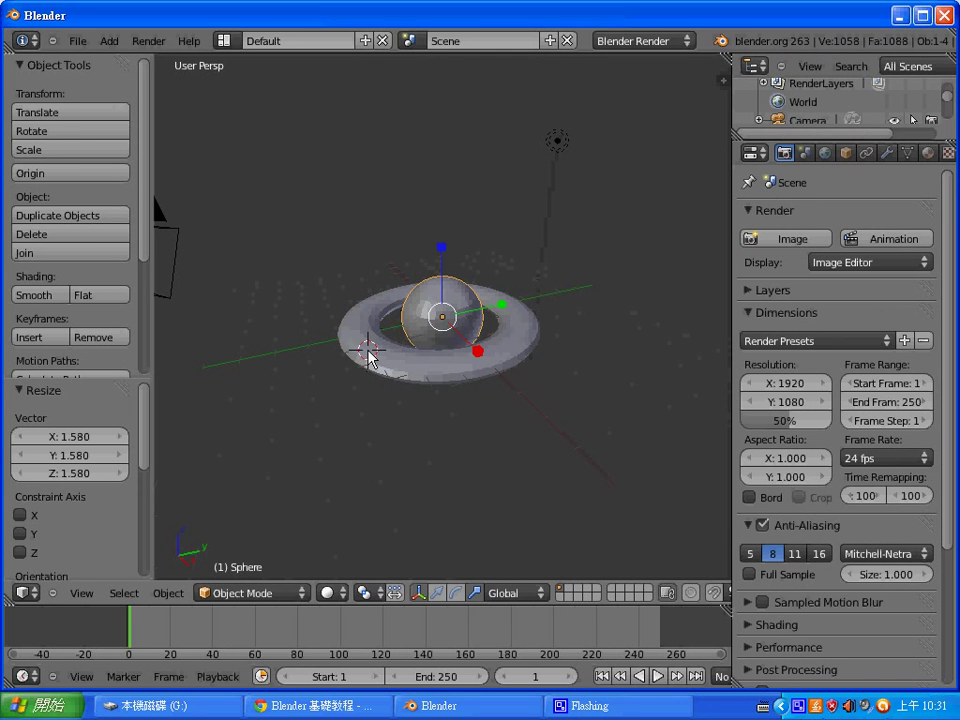
Apply smooth shading to both the sphere and the torus, then reselect the sphere.
{"action": "left_click", "coordinate": [51, 298]}
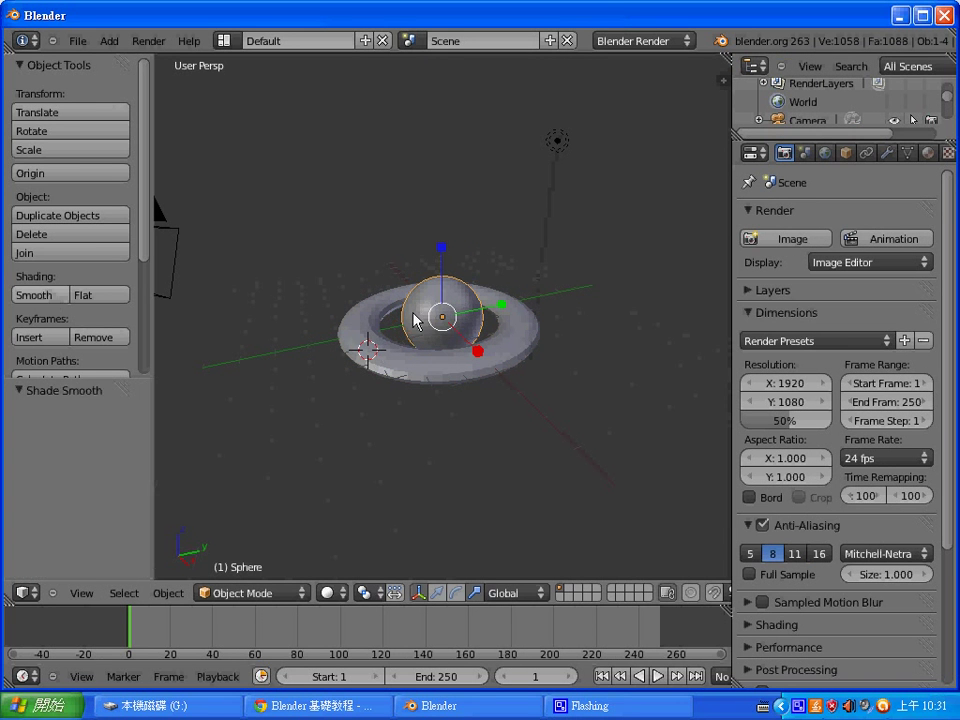
{"action": "right_click", "coordinate": [343, 355]}
{"action": "left_click", "coordinate": [42, 296]}
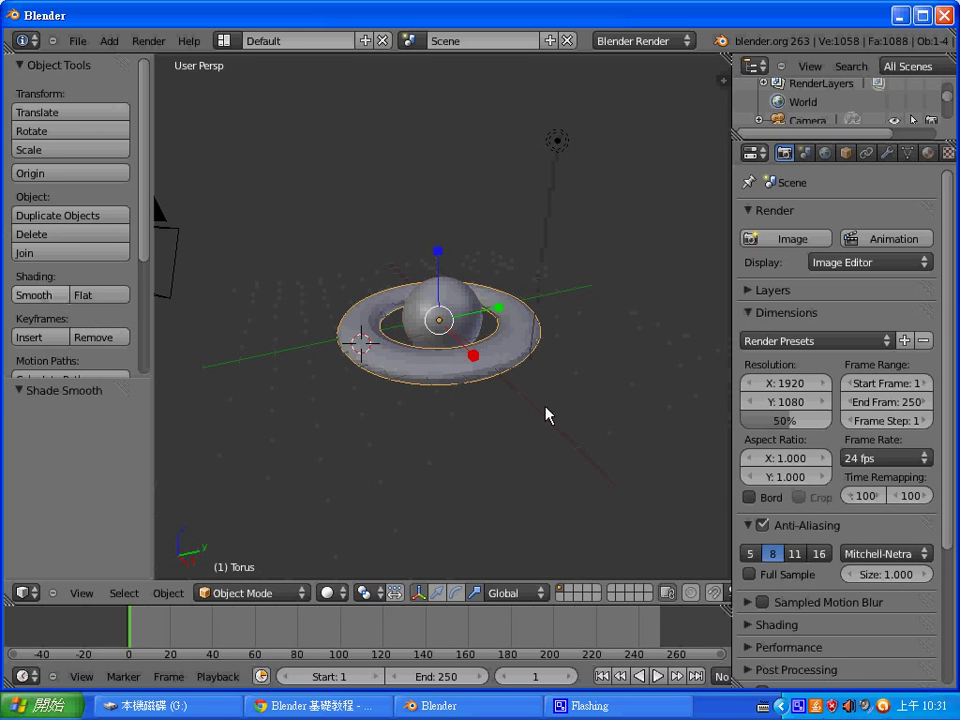
{"action": "left_click", "coordinate": [580, 430]}
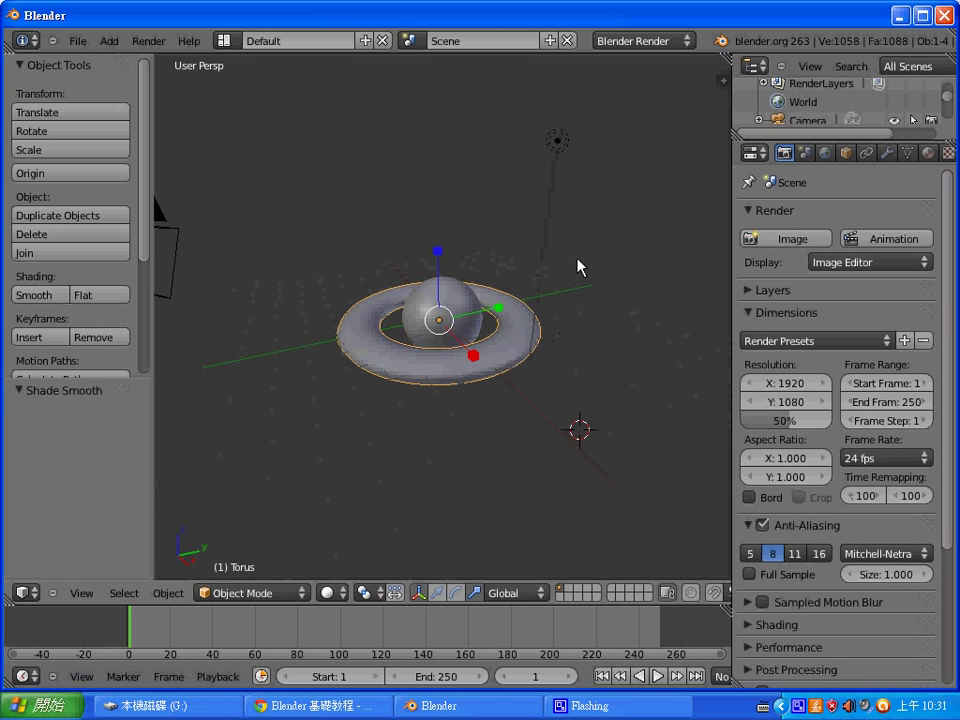
{"action": "right_click", "coordinate": [461, 325]}
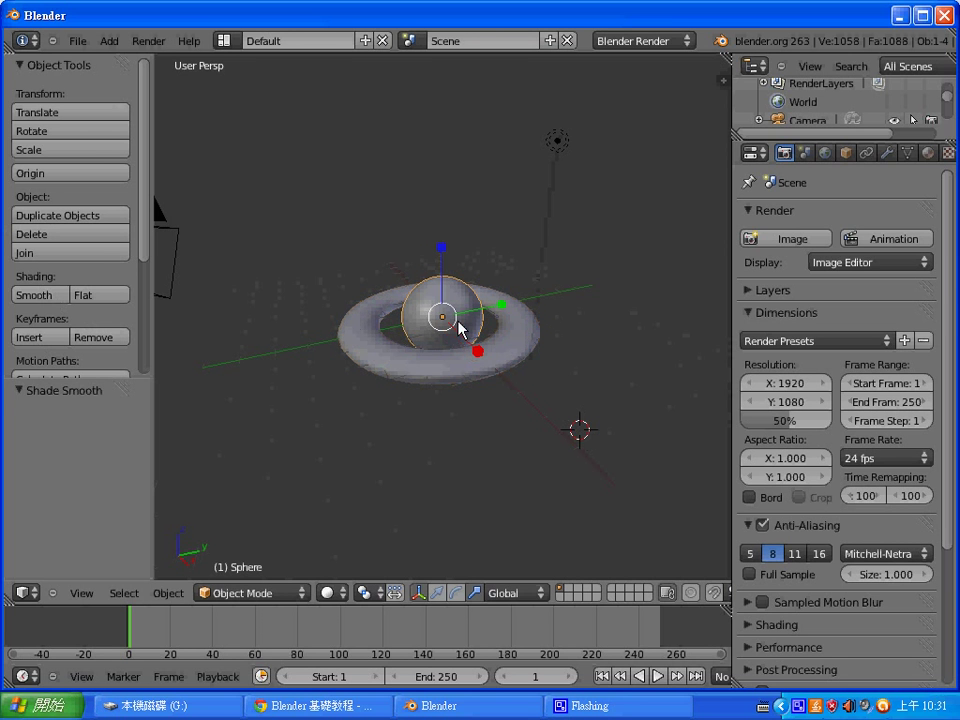
Give the sphere a new material with a red diffuse colour.
{"action": "left_click", "coordinate": [849, 153]}
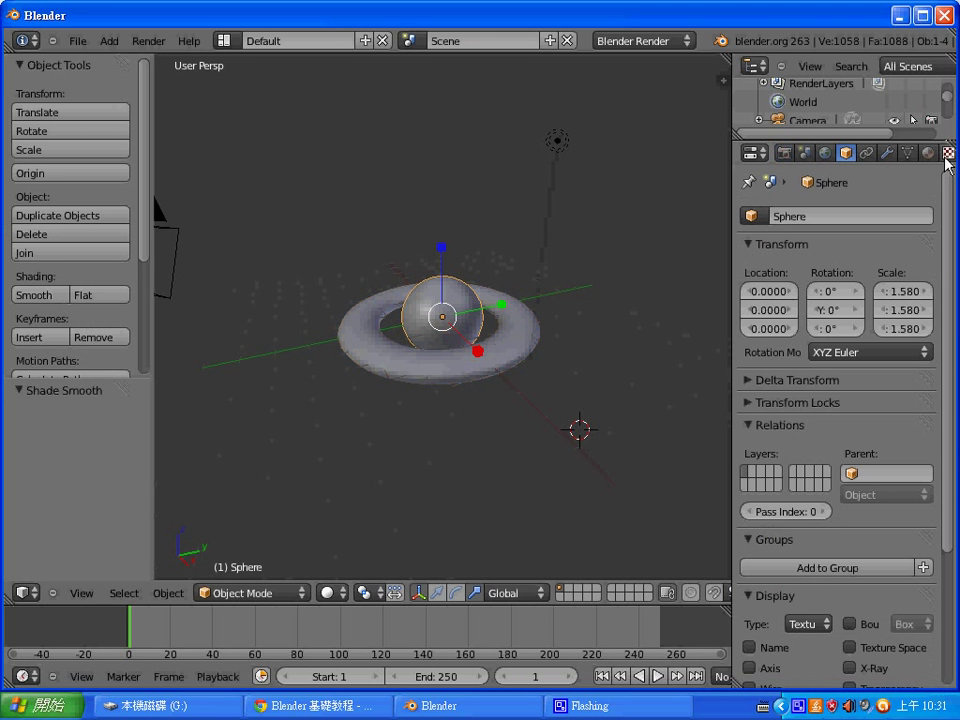
{"action": "left_click", "coordinate": [928, 152]}
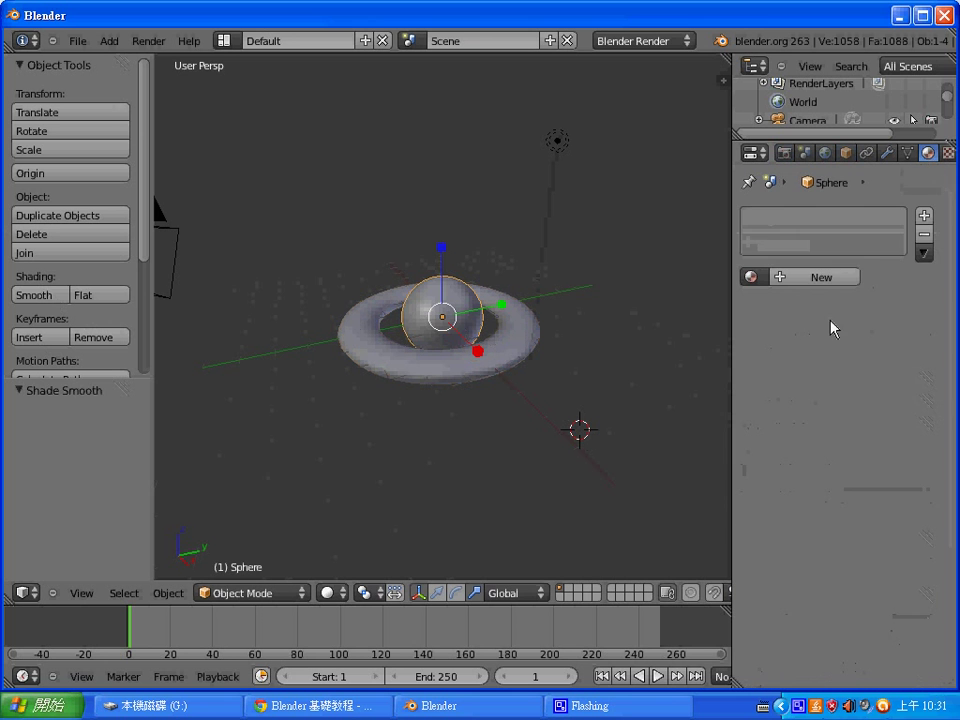
{"action": "left_click", "coordinate": [815, 277]}
{"action": "left_click", "coordinate": [790, 506]}
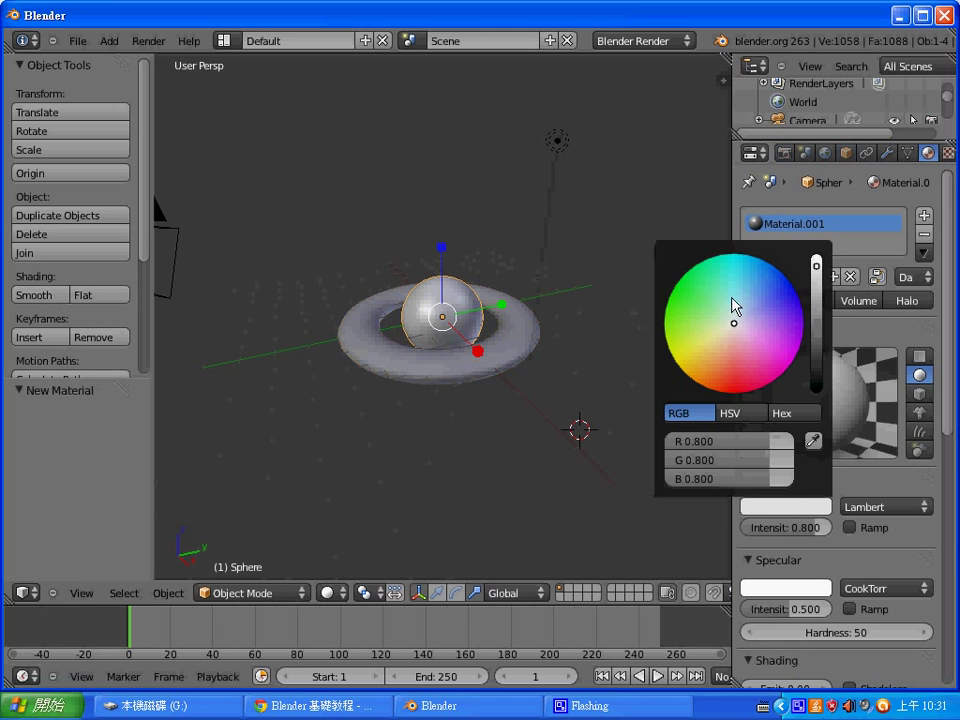
{"action": "left_click", "coordinate": [735, 388]}
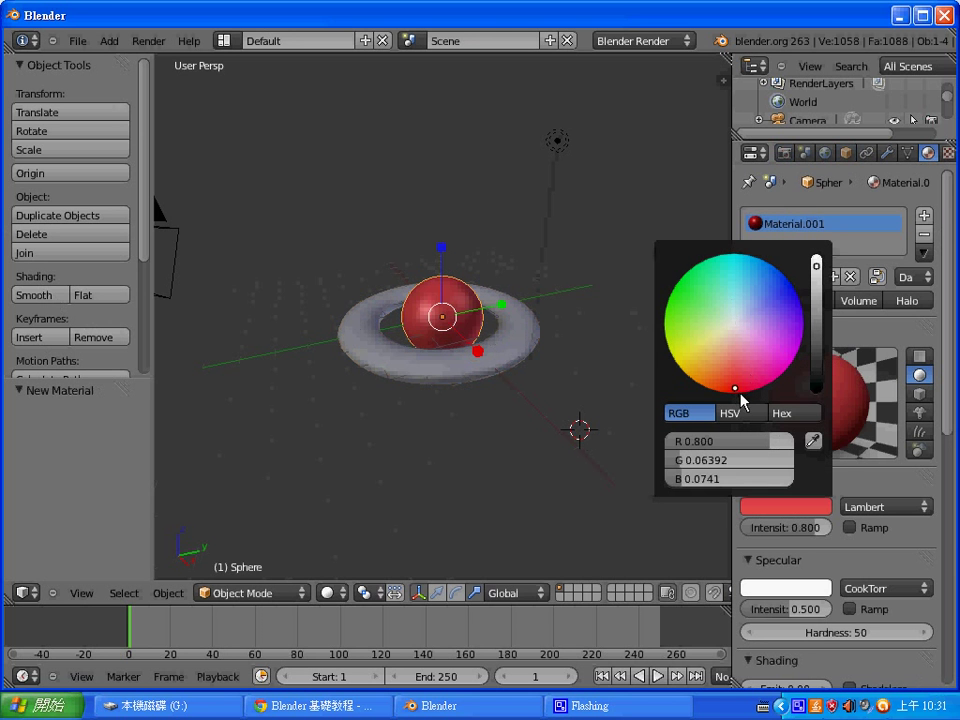
{"action": "left_click_drag", "start_coordinate": [741, 394], "coordinate": [742, 397]}
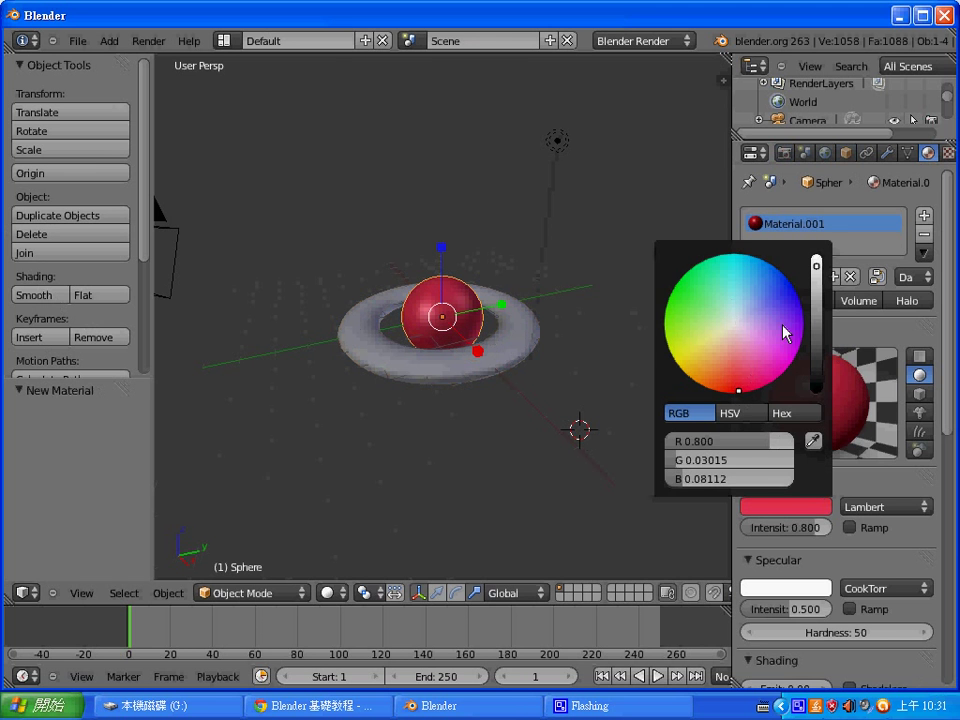
Give the torus a new green Material.002 (RGB 0.133, 0.800, 0.029).
{"action": "right_click", "coordinate": [498, 358]}
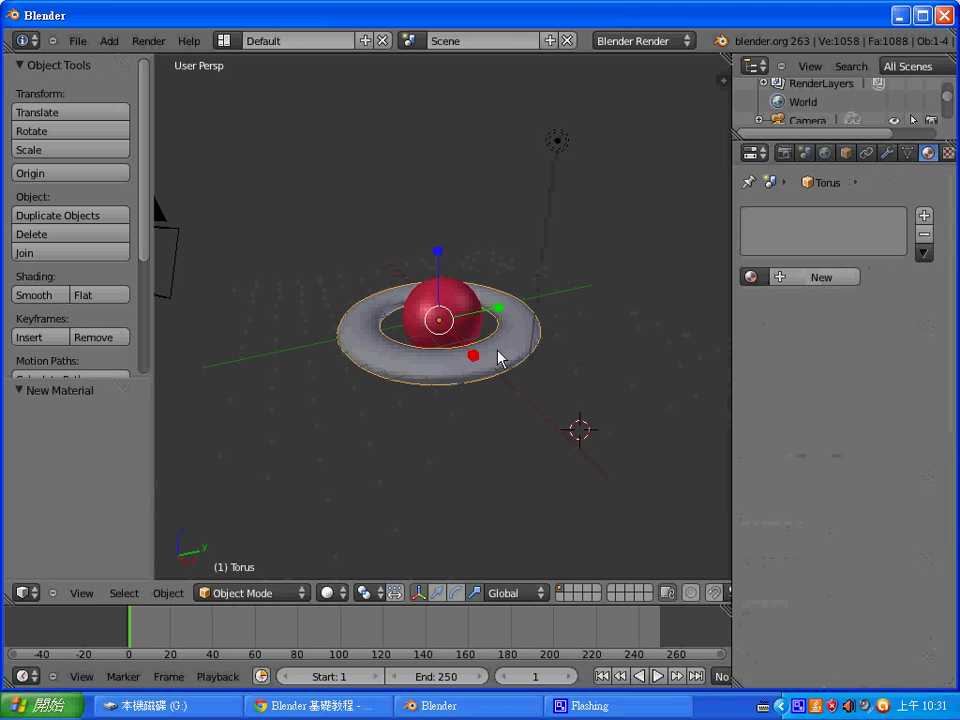
{"action": "left_click", "coordinate": [848, 279]}
{"action": "left_click", "coordinate": [798, 506]}
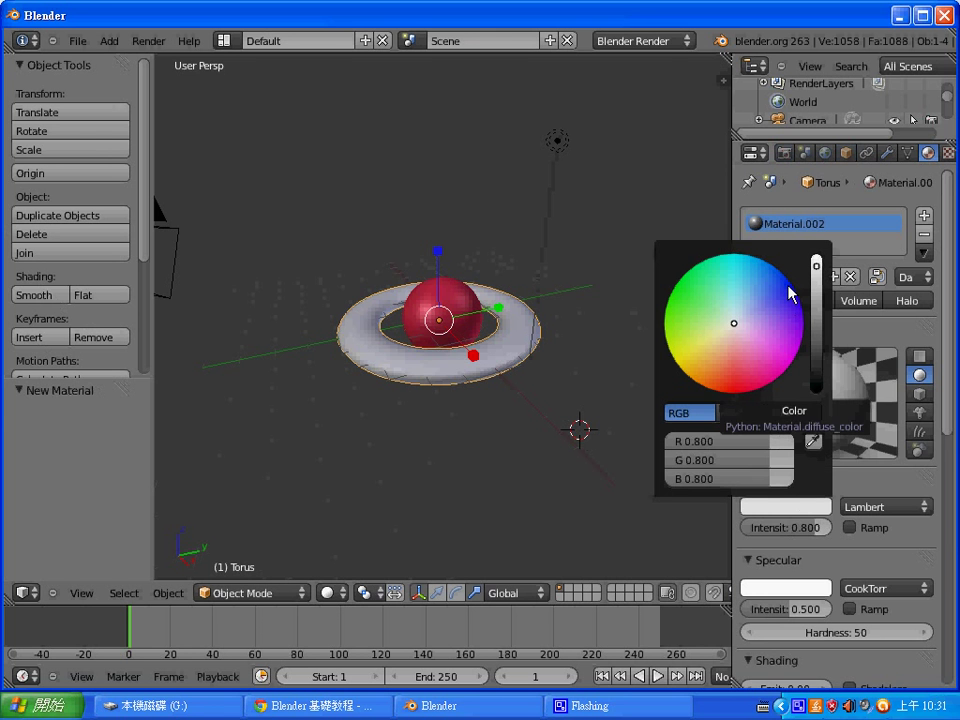
{"action": "left_click", "coordinate": [792, 293]}
{"action": "left_click", "coordinate": [678, 300]}
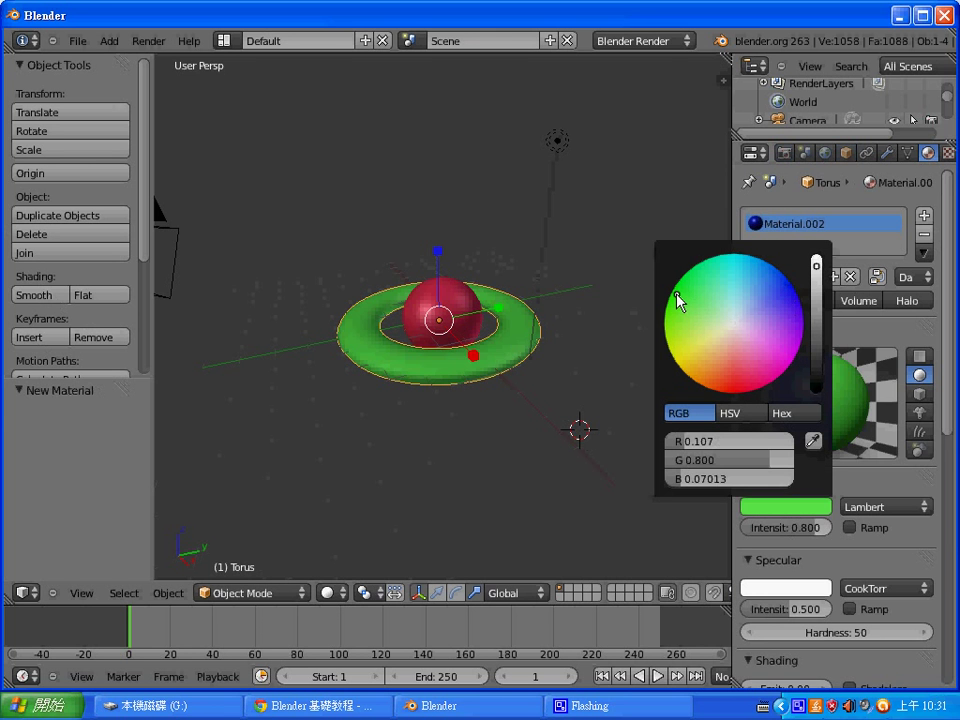
{"action": "left_click", "coordinate": [671, 299]}
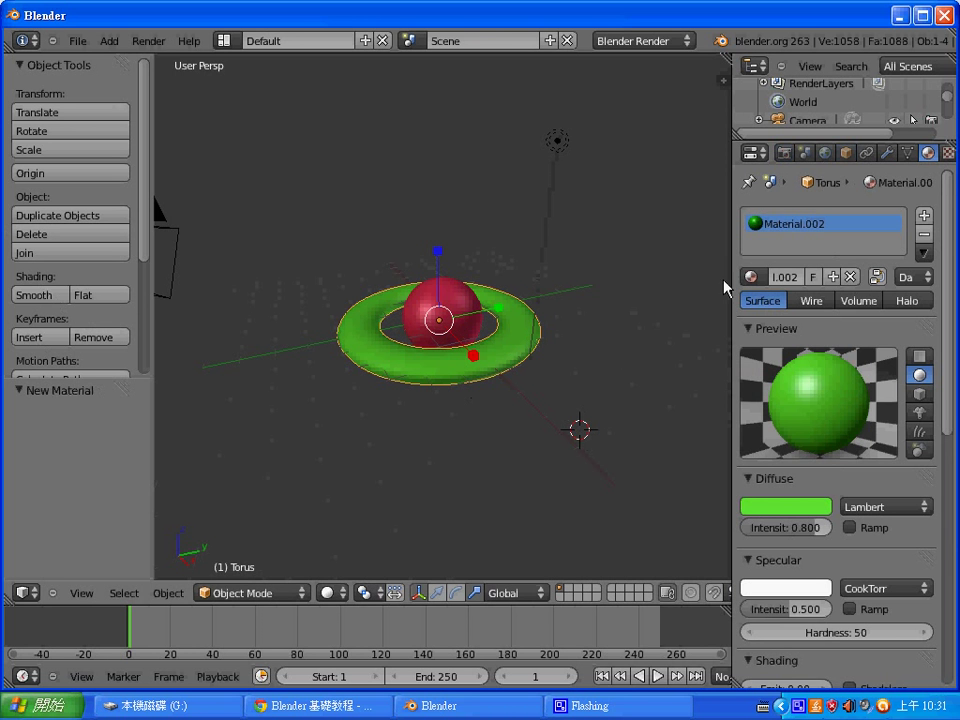
{"action": "left_click", "coordinate": [784, 153]}
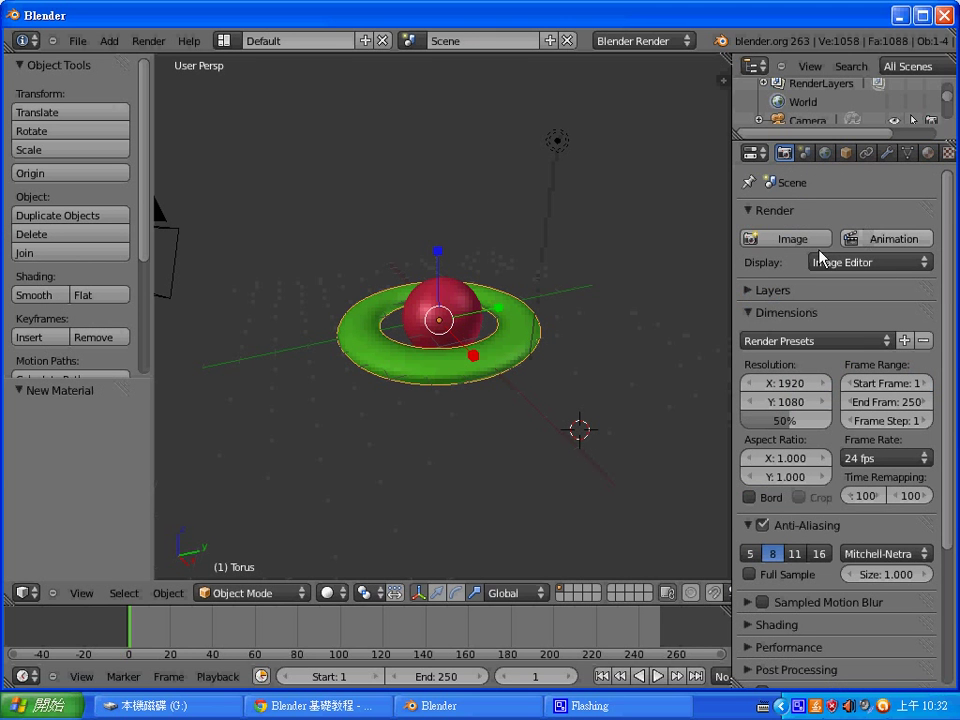
Expand the render Layers panel, select the red sphere, and start Move to Layer.
{"action": "left_click", "coordinate": [752, 290]}
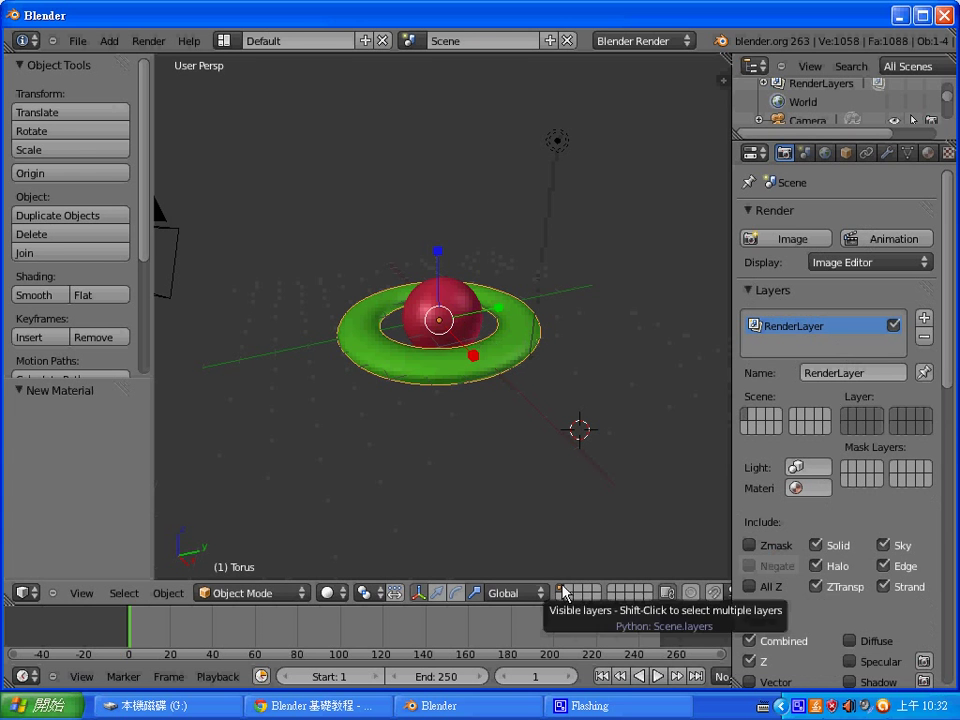
{"action": "right_click", "coordinate": [453, 314]}
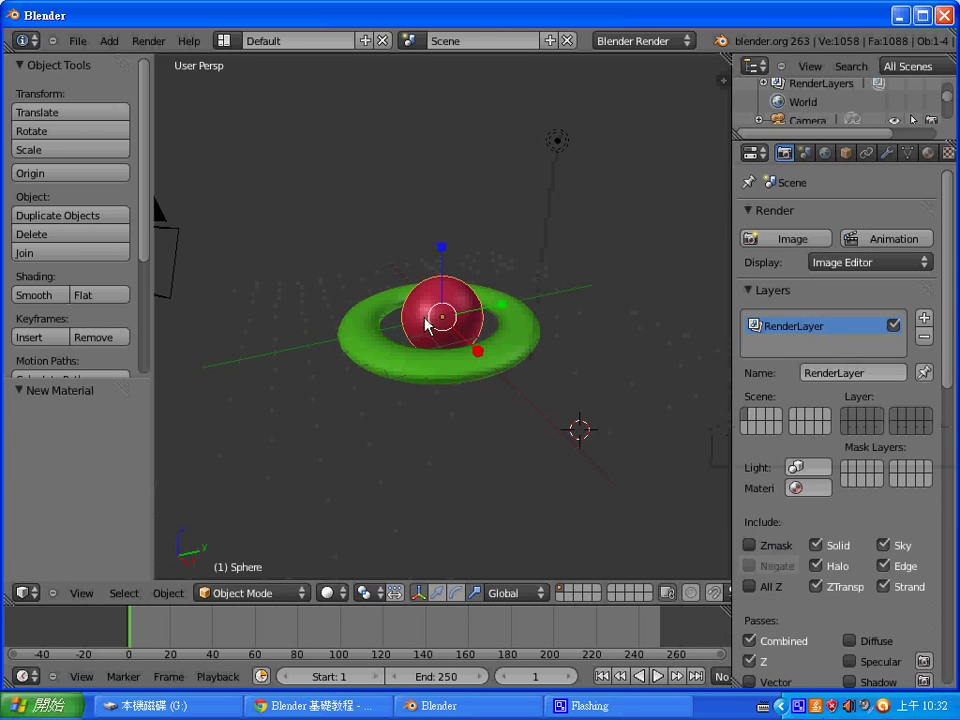
{"action": "key", "text": "m"}
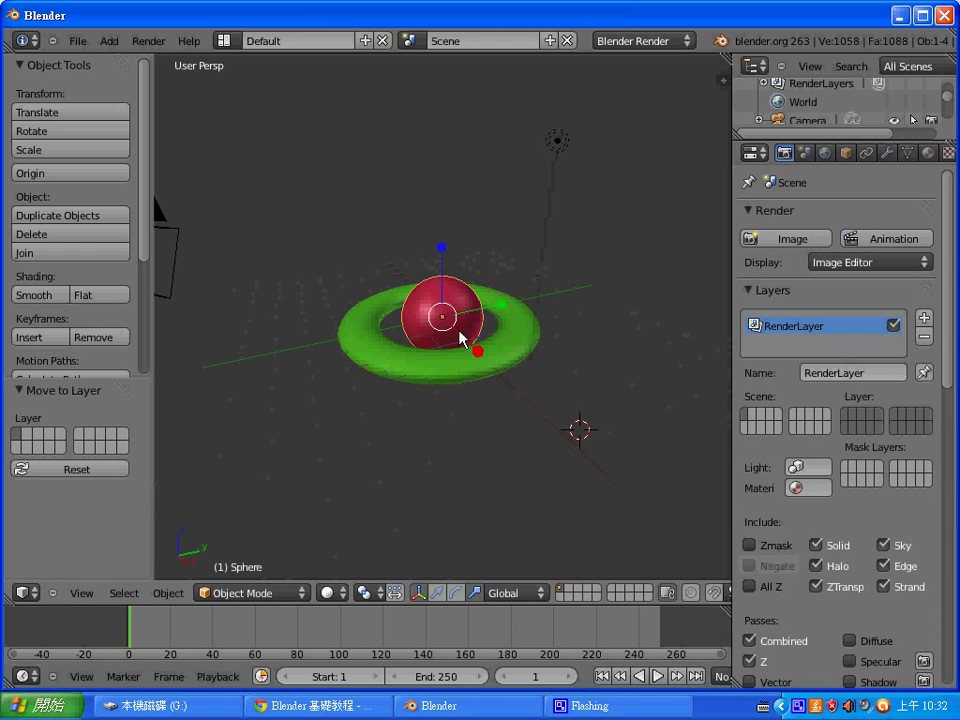
Move the sphere to scene layer 2 and the torus to scene layer 3.
{"action": "left_click", "coordinate": [25, 436]}
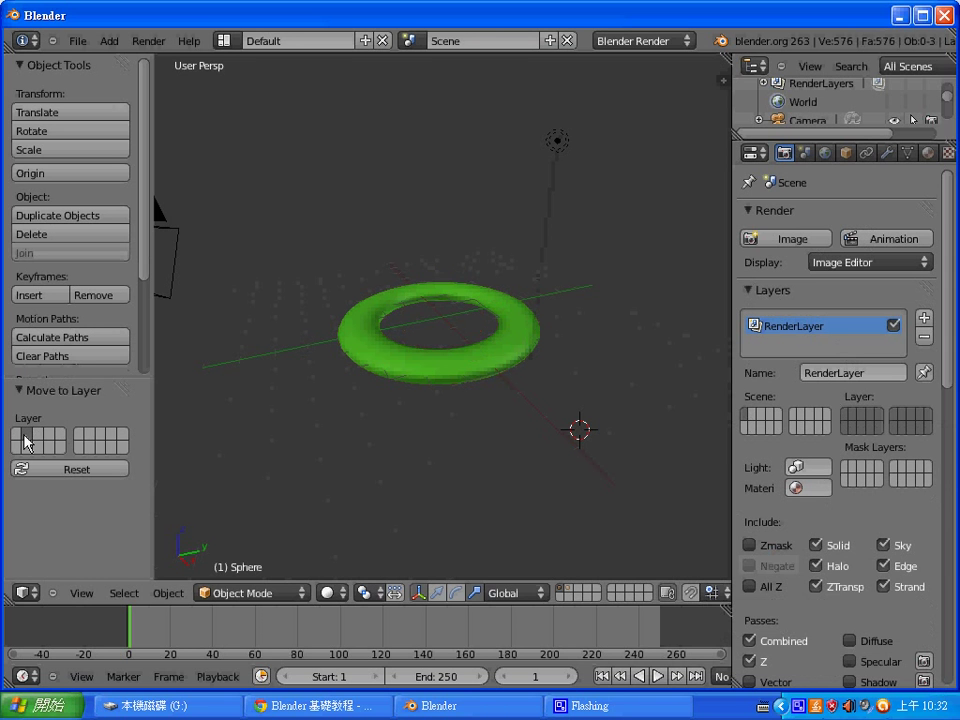
{"action": "right_click", "coordinate": [428, 380]}
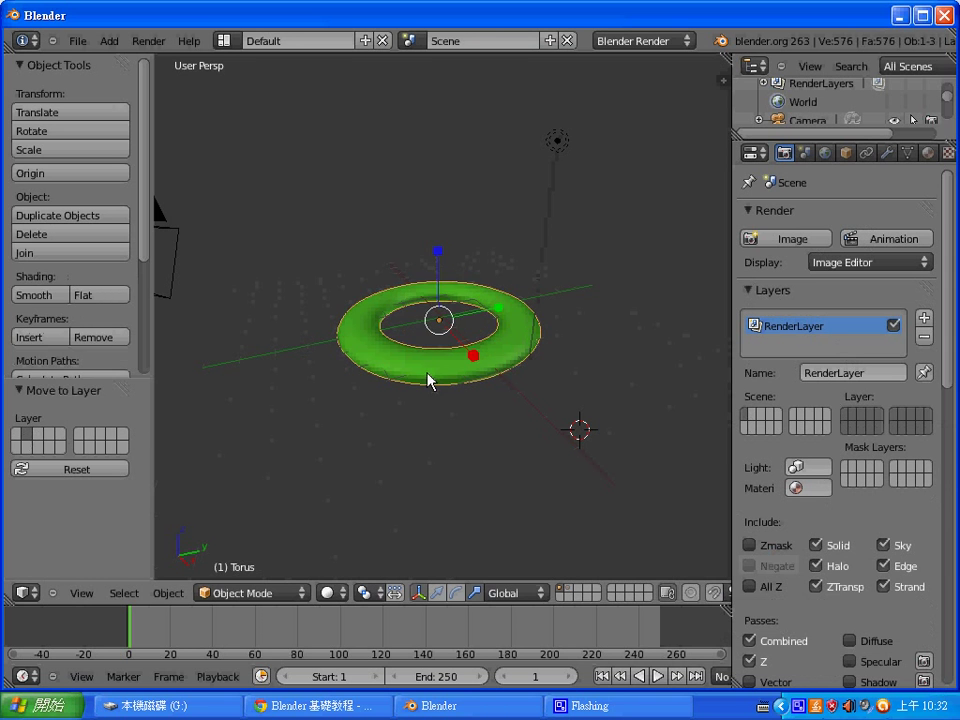
{"action": "key", "text": "m"}
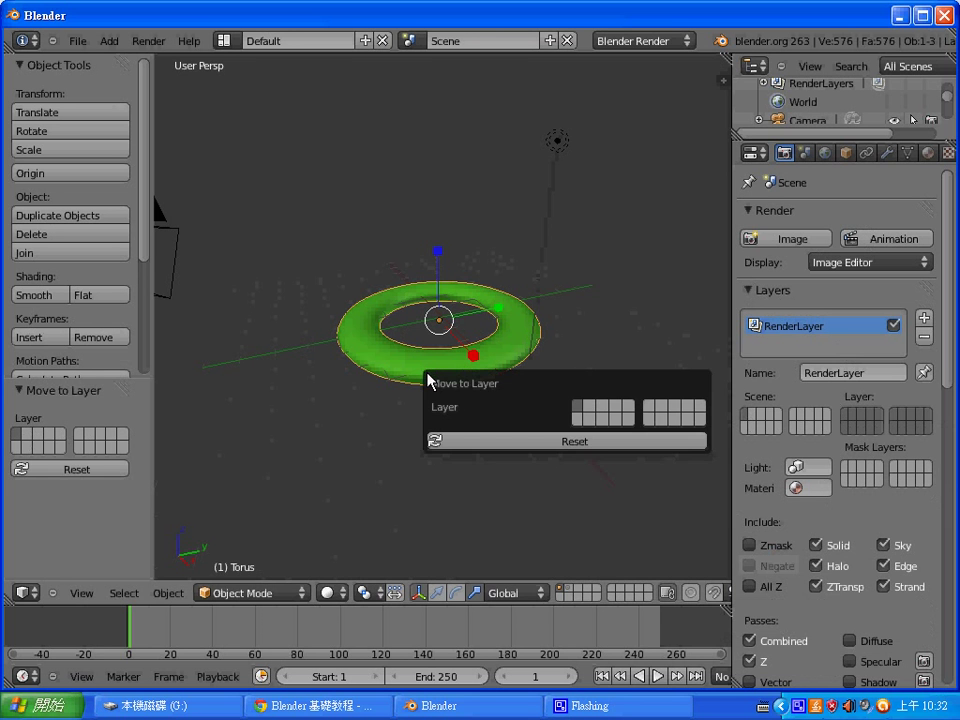
{"action": "left_click", "coordinate": [580, 430]}
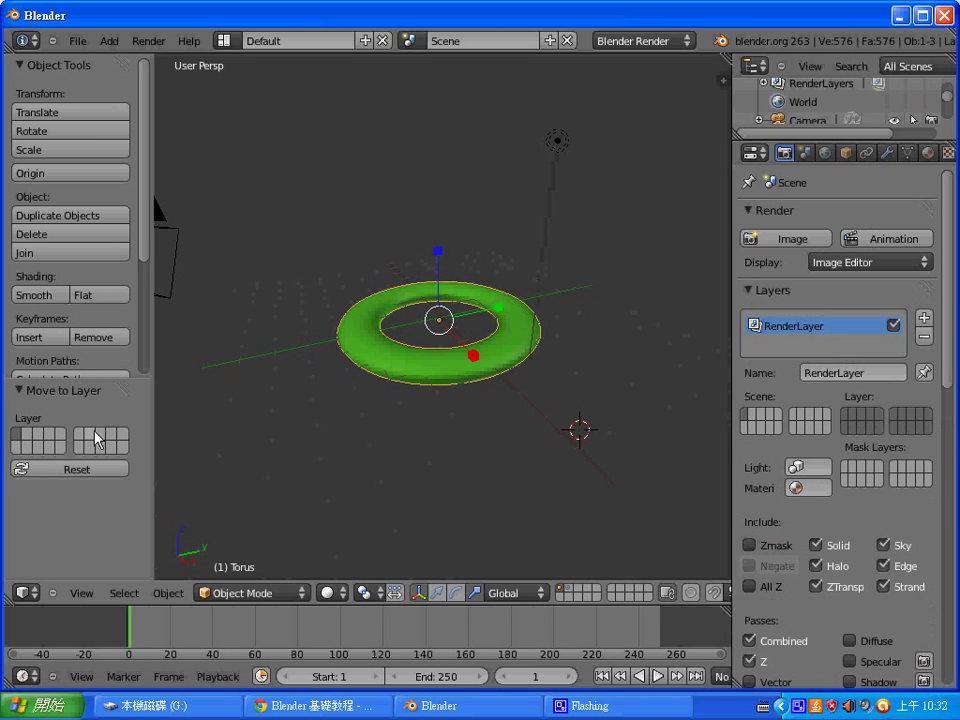
{"action": "left_click", "coordinate": [26, 447]}
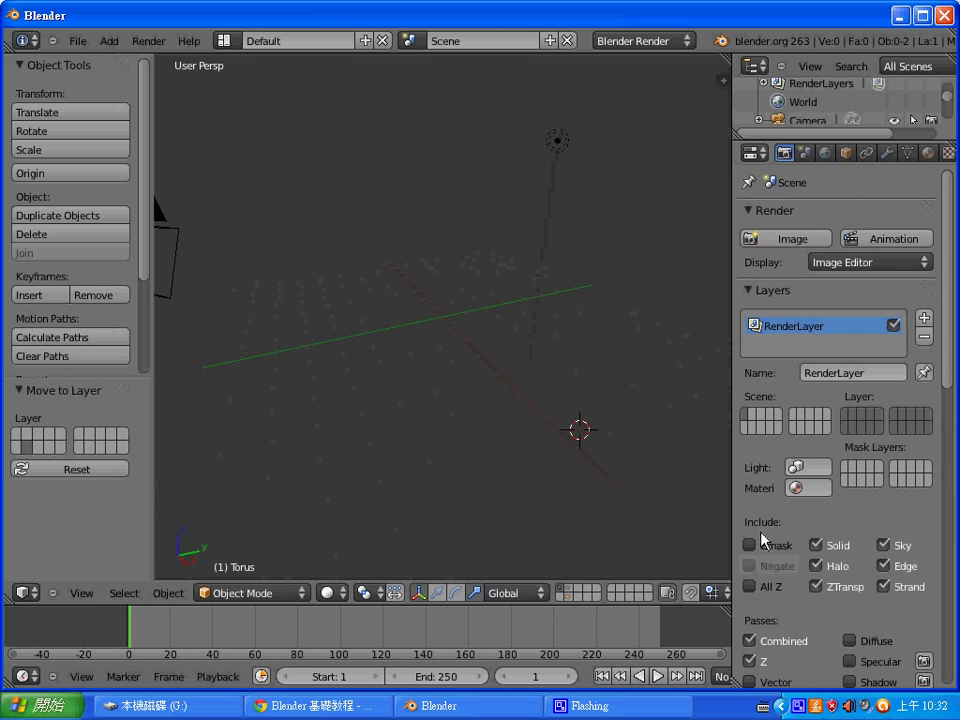
Toggle the visible scene layers, ending with only the sphere's layer displayed.
{"action": "left_click", "coordinate": [569, 594]}
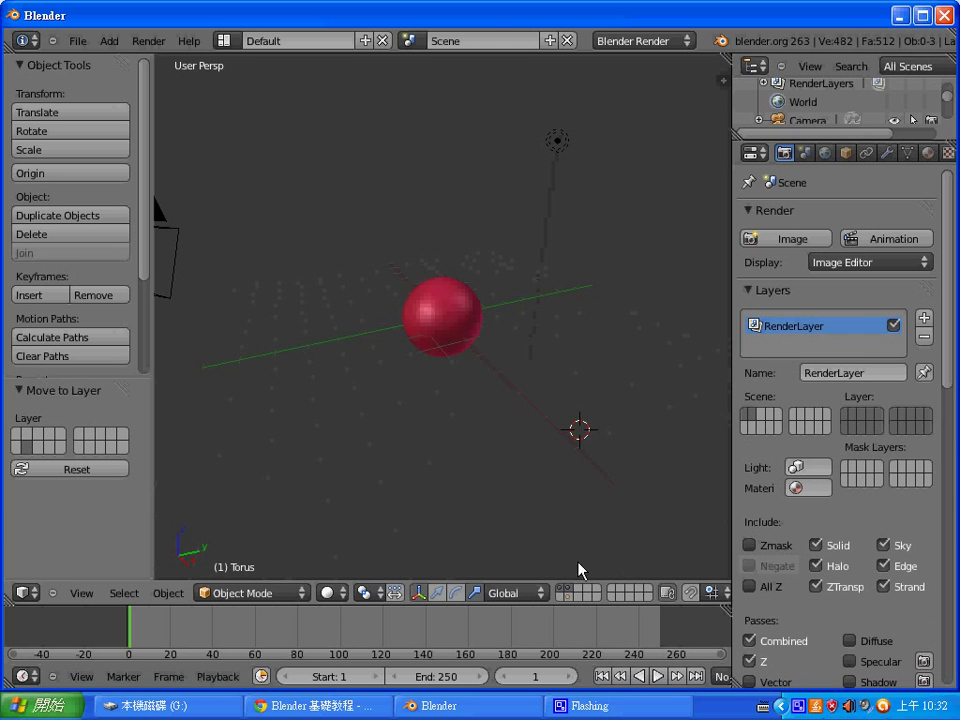
{"action": "left_click", "coordinate": [568, 597], "text": "shift"}
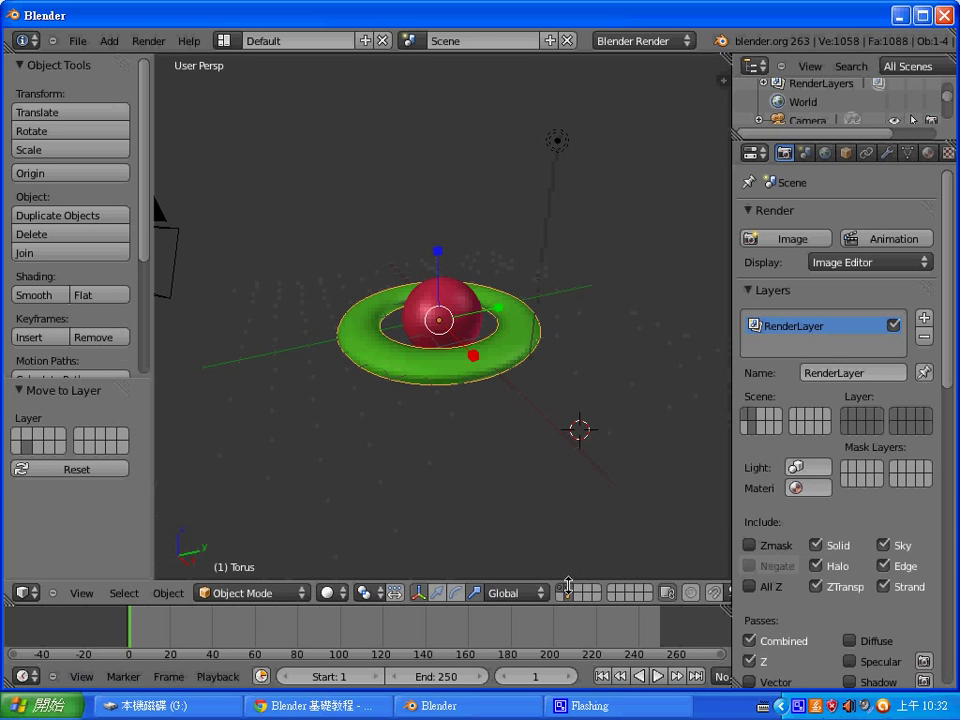
{"action": "left_click", "coordinate": [568, 589], "text": "shift"}
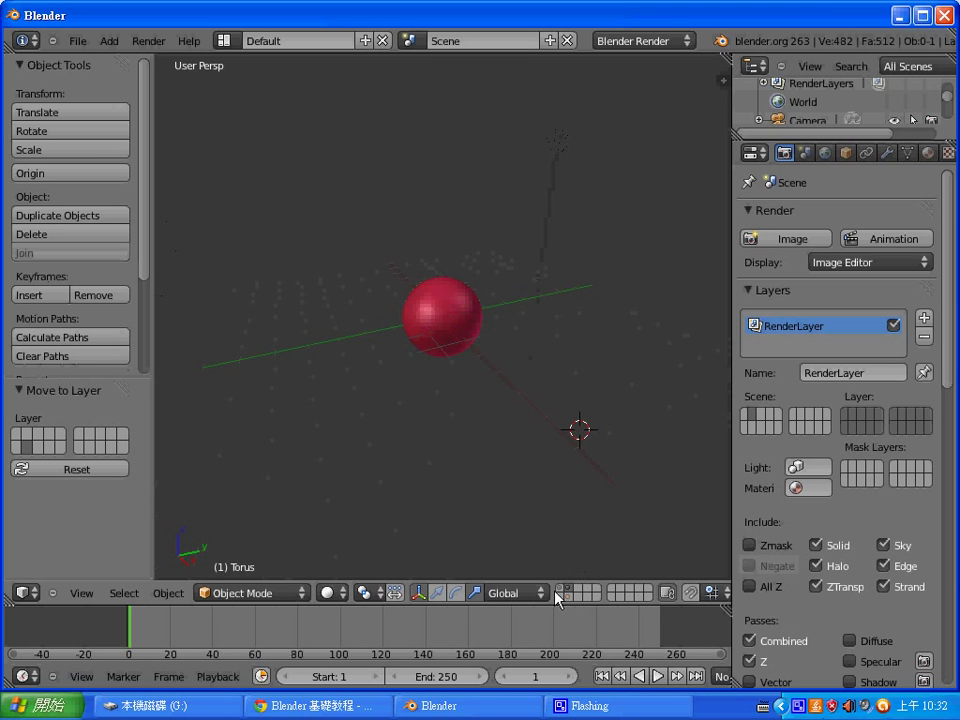
{"action": "left_click", "coordinate": [566, 591]}
{"action": "left_click", "coordinate": [567, 599]}
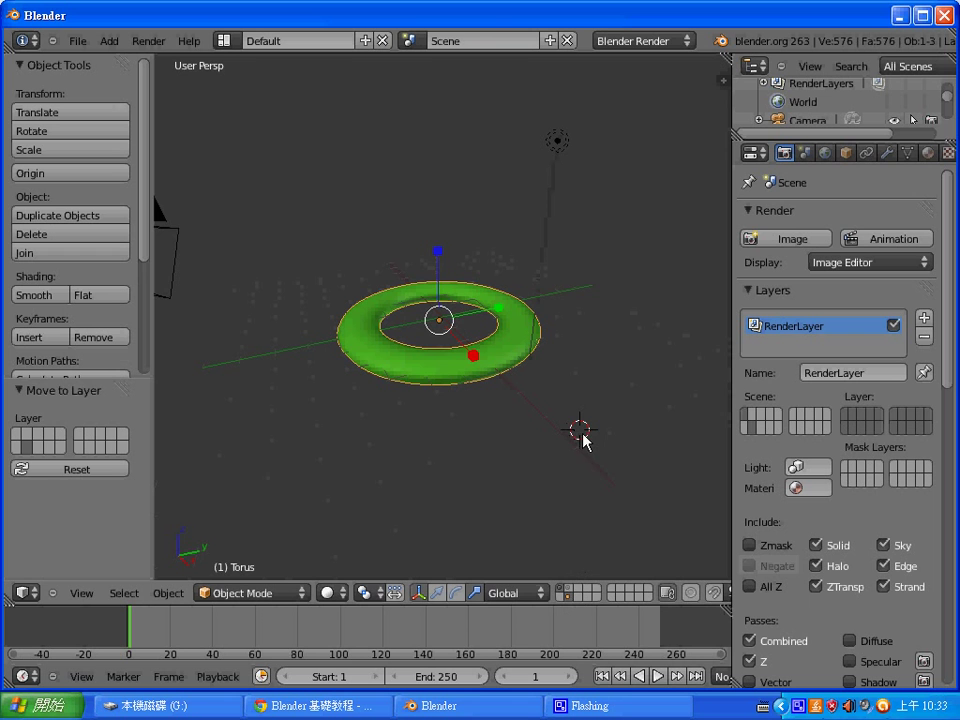
{"action": "left_click", "coordinate": [570, 592]}
{"action": "left_click", "coordinate": [569, 597]}
{"action": "left_click", "coordinate": [561, 590]}
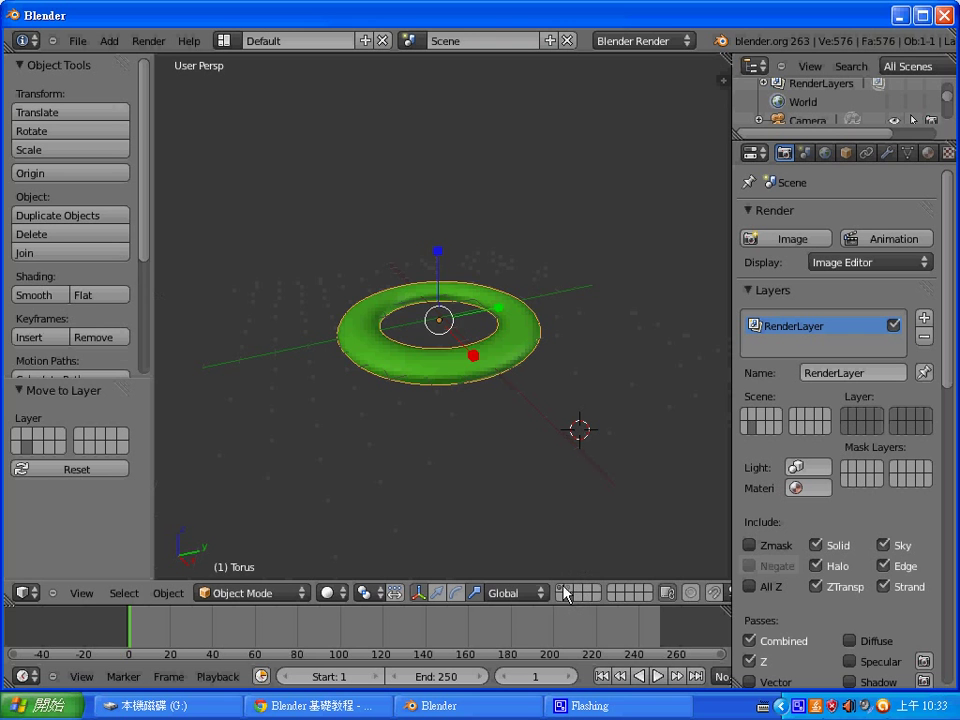
{"action": "left_click", "coordinate": [570, 589]}
{"action": "left_click", "coordinate": [570, 593]}
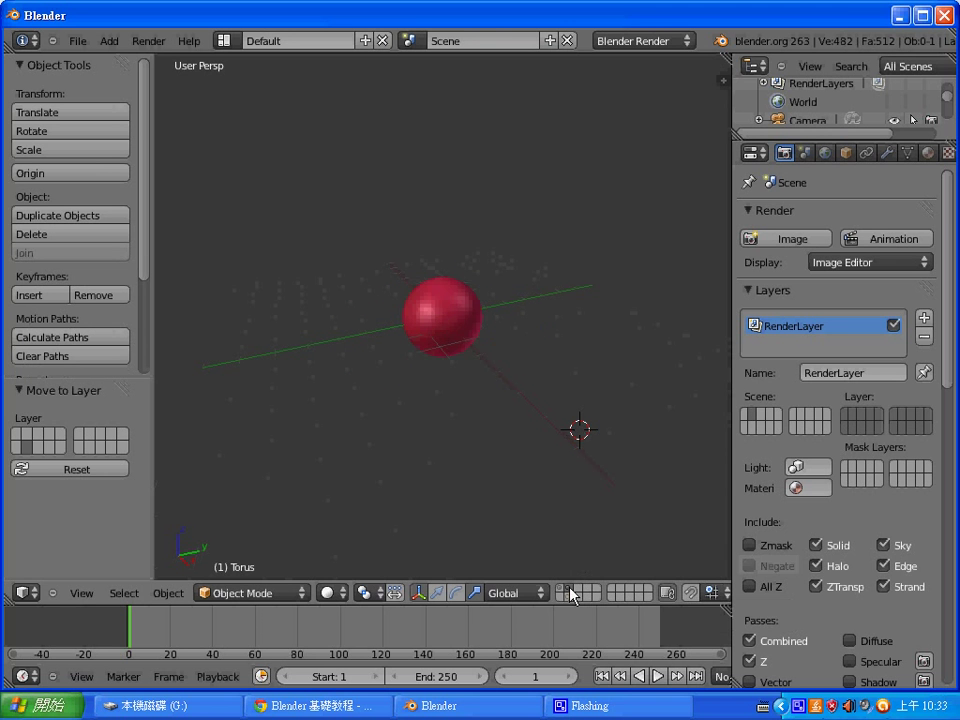
Add render layer RenderLayer.001 and rename the original render layer to BallLayer.
{"action": "left_click", "coordinate": [570, 592]}
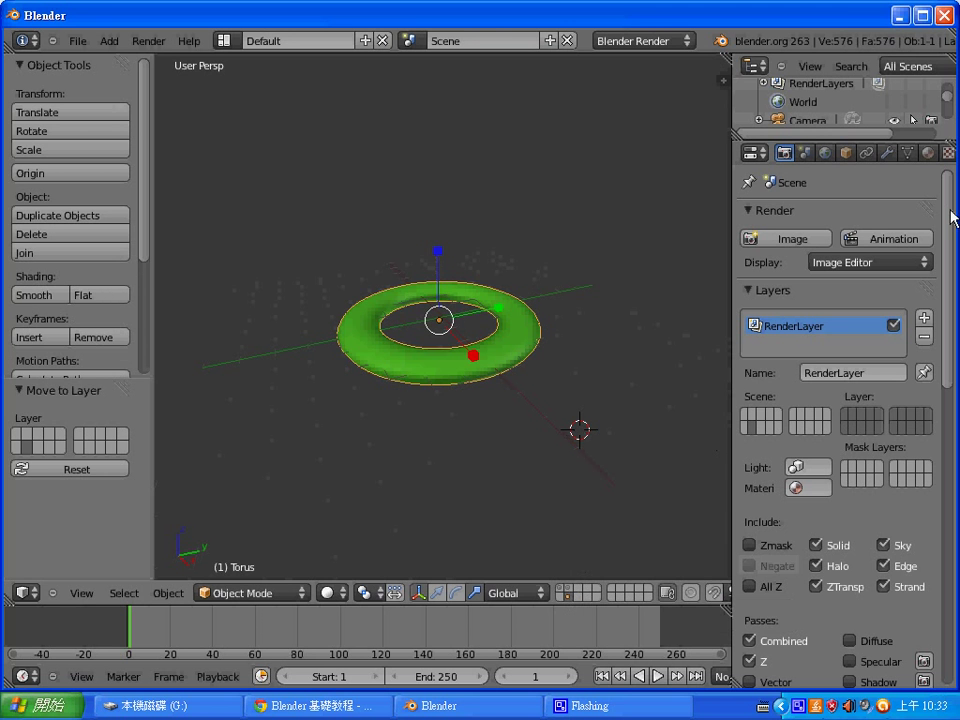
{"action": "left_click", "coordinate": [924, 317]}
{"action": "left_click", "coordinate": [812, 326]}
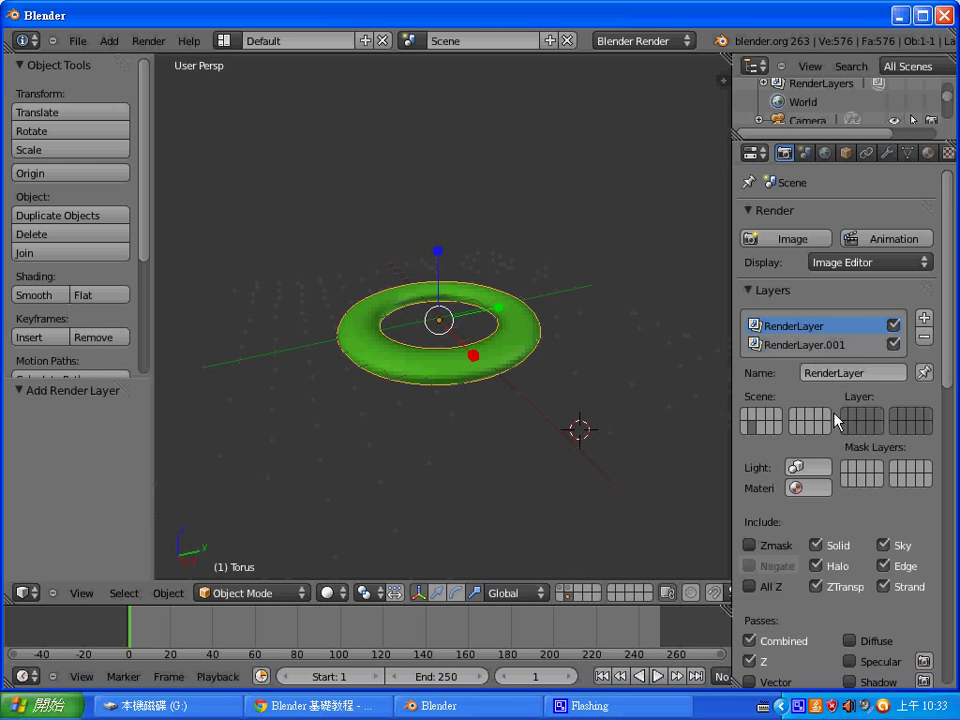
{"action": "left_click", "coordinate": [884, 373]}
{"action": "left_click", "coordinate": [884, 373]}
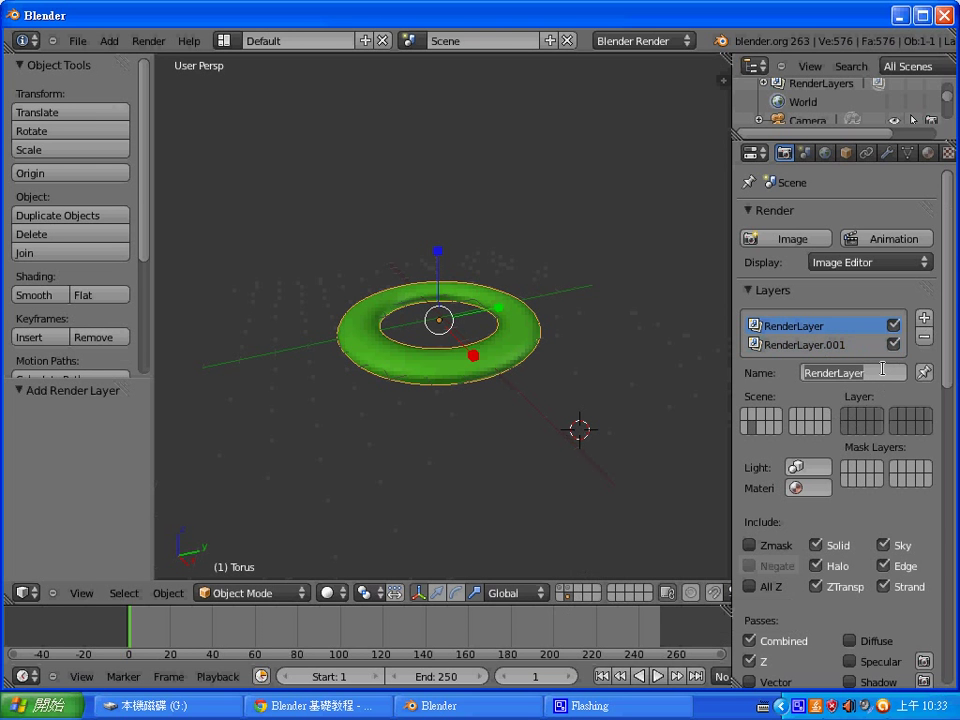
{"action": "key", "text": "Home"}
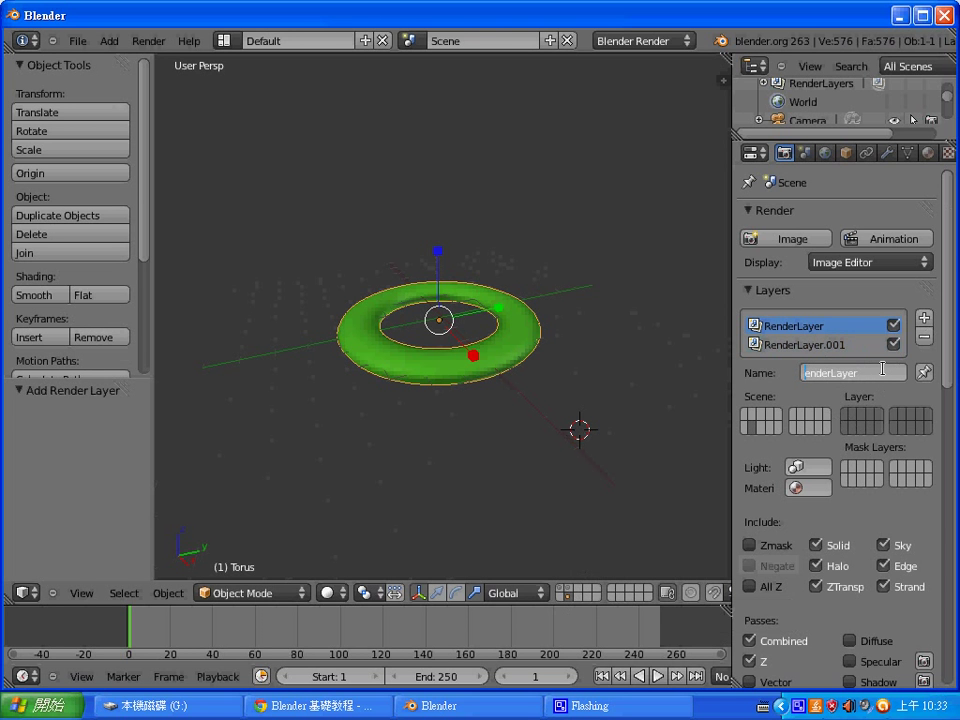
{"action": "key", "text": "Delete"}
{"action": "key", "text": "Delete"}
{"action": "key", "text": "Delete"}
{"action": "key", "text": "Delete"}
{"action": "key", "text": "Delete"}
{"action": "type", "text": "B"}
{"action": "type", "text": "all"}
{"action": "key", "text": "Return"}
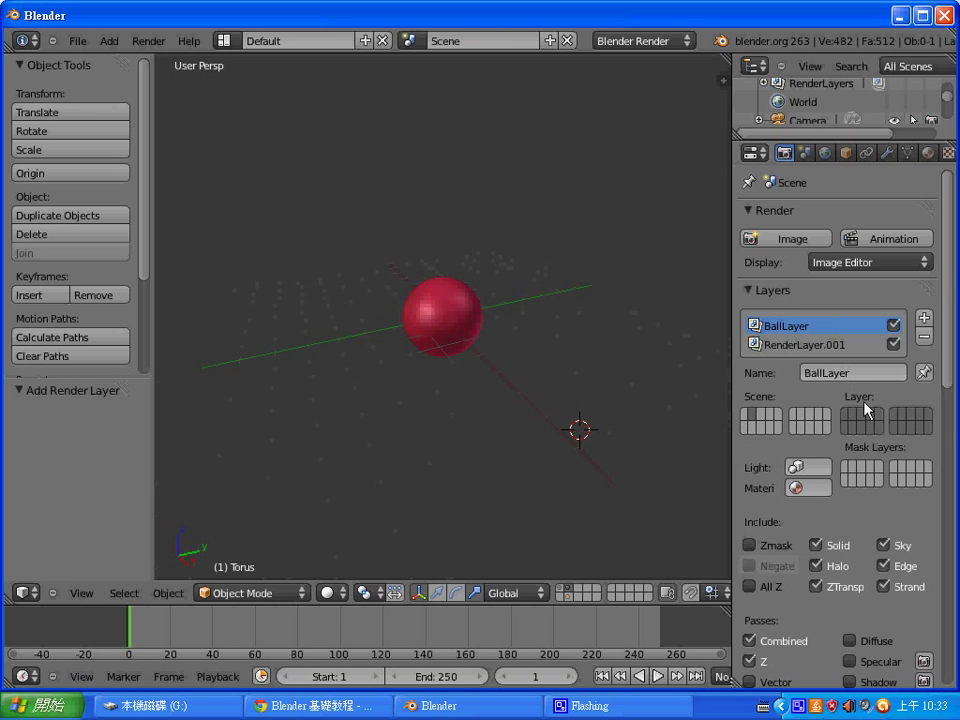
Set BallLayer's scene layers to include the camera and lamp layer alongside the ball.
{"action": "left_click", "coordinate": [746, 422]}
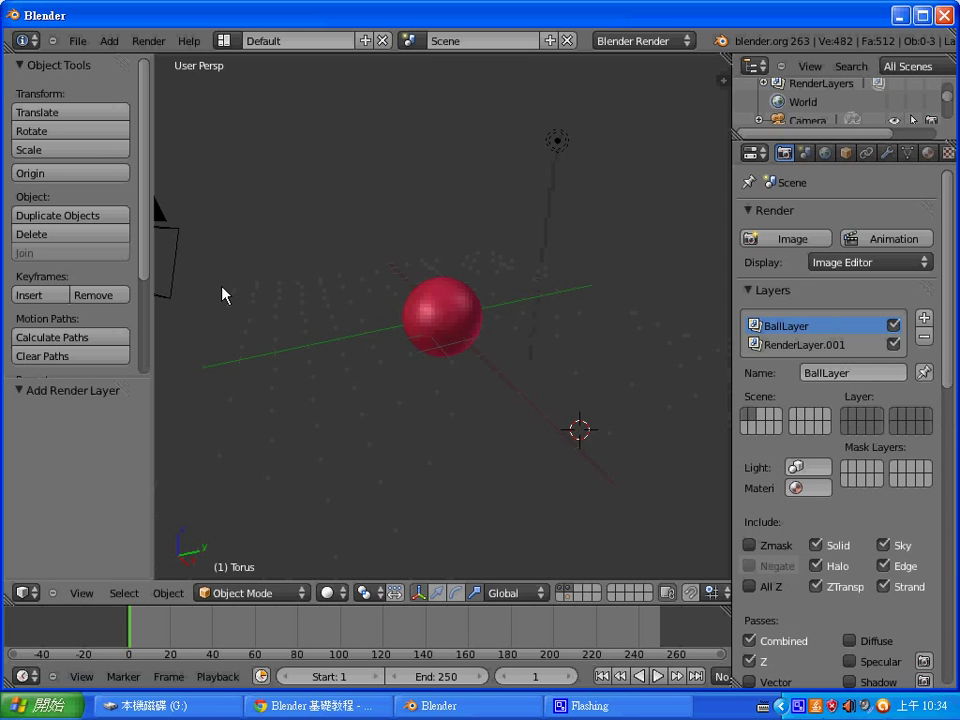
{"action": "middle_click_drag", "start_coordinate": [223, 294], "coordinate": [476, 362]}
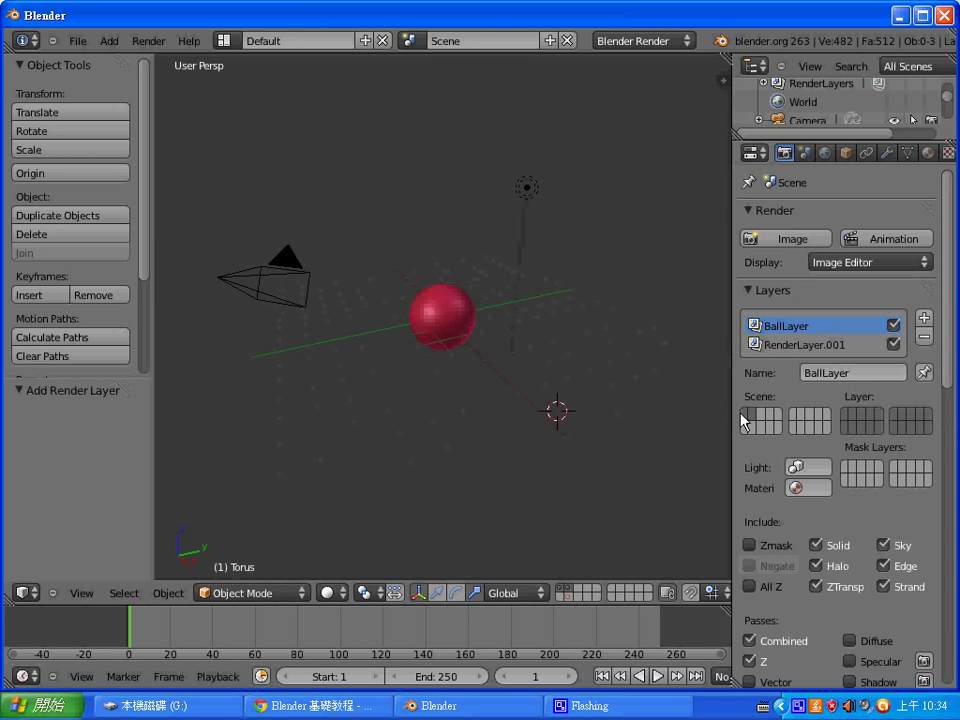
{"action": "left_click", "coordinate": [745, 416]}
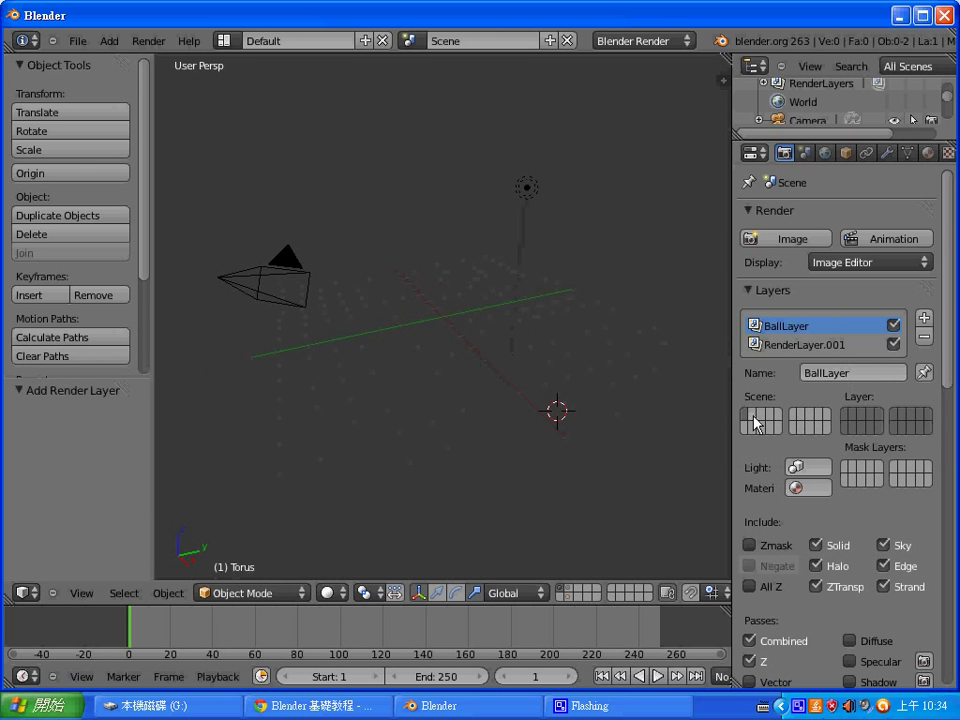
{"action": "left_click", "coordinate": [754, 417]}
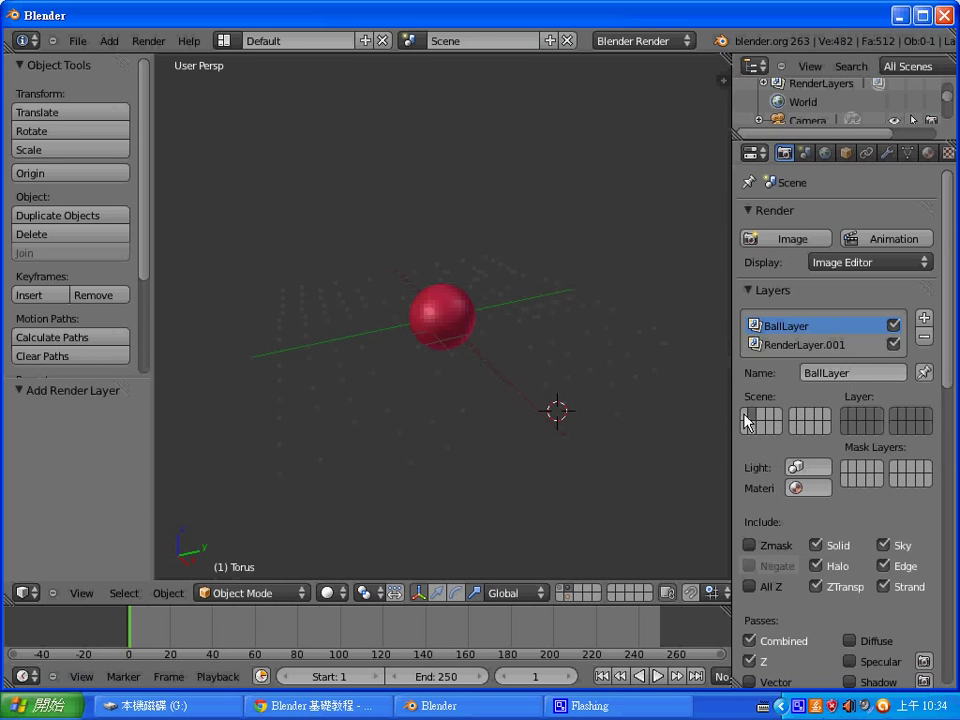
{"action": "left_click", "coordinate": [749, 420], "text": "shift"}
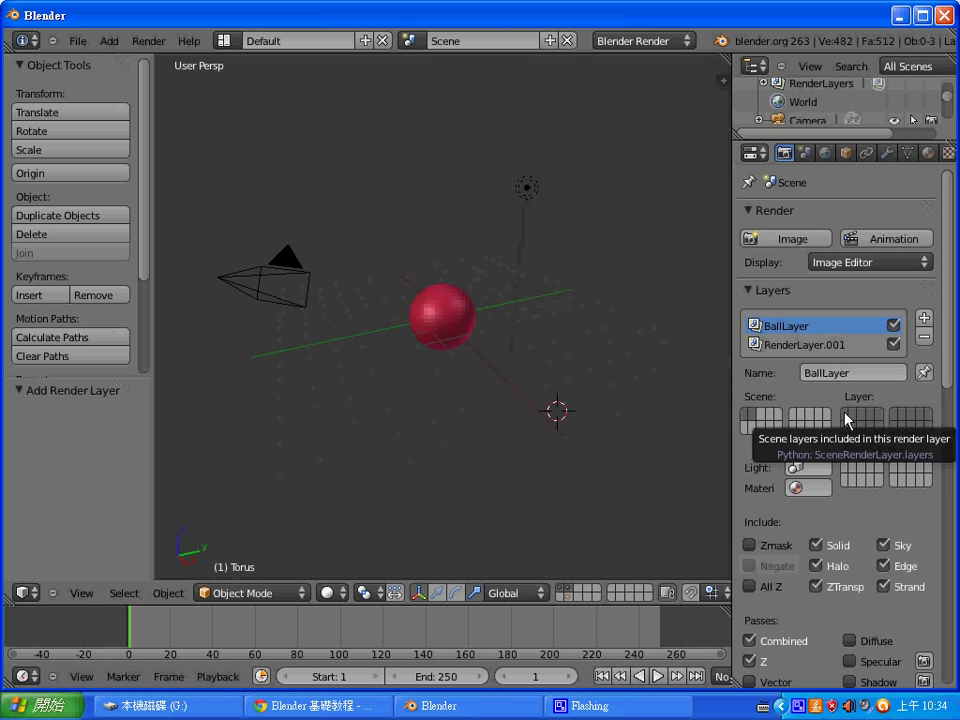
{"action": "left_click", "coordinate": [847, 418]}
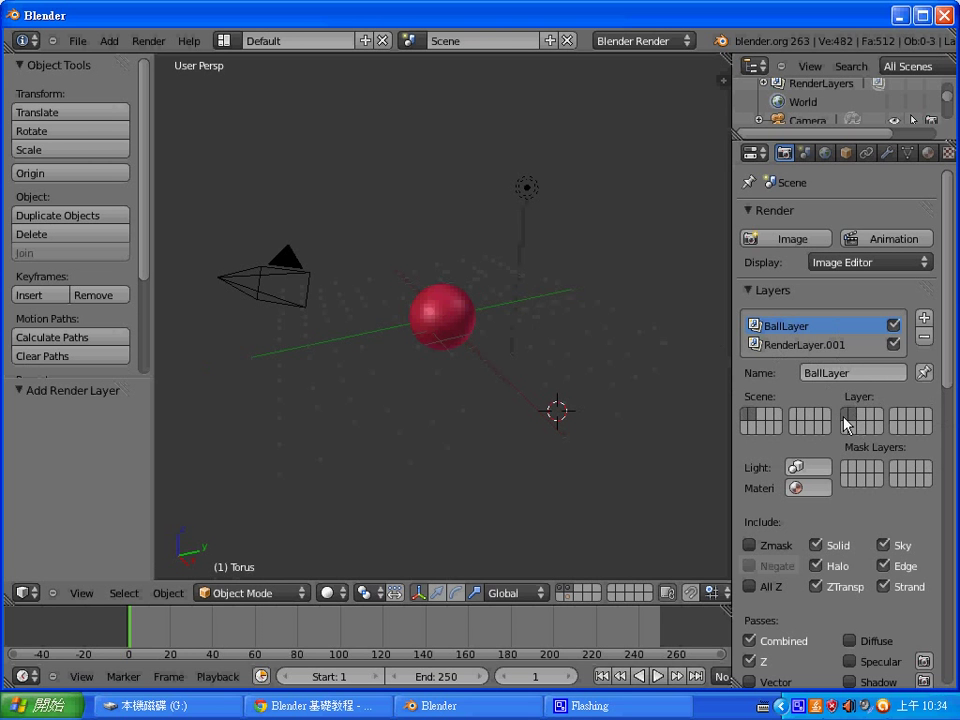
Rename RenderLayer.001 to TorusLayer.
{"action": "left_click", "coordinate": [814, 346]}
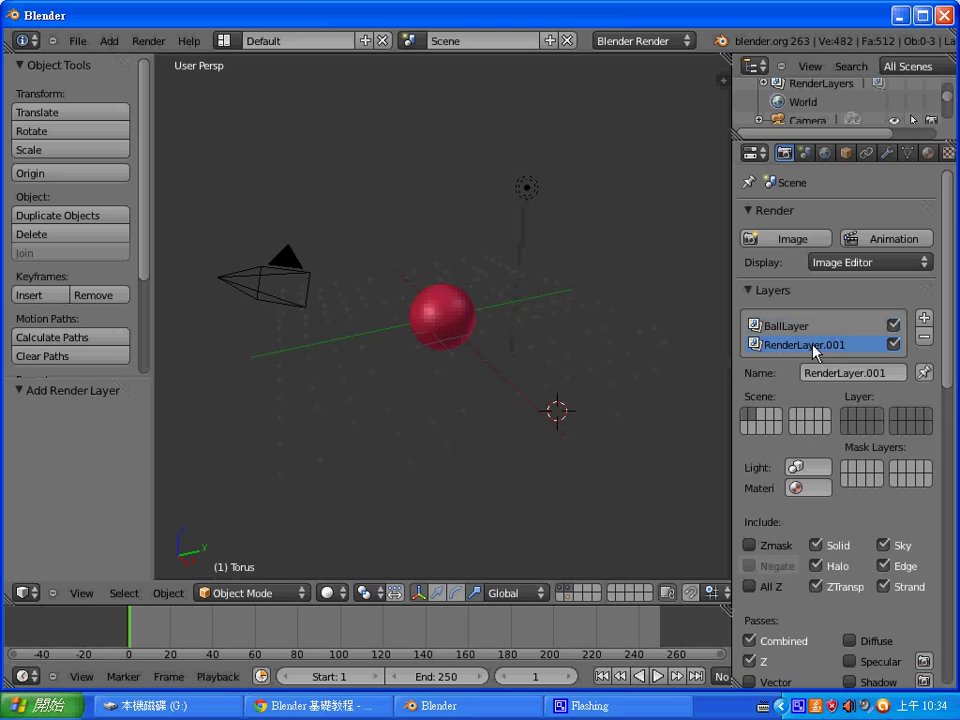
{"action": "left_click", "coordinate": [856, 374]}
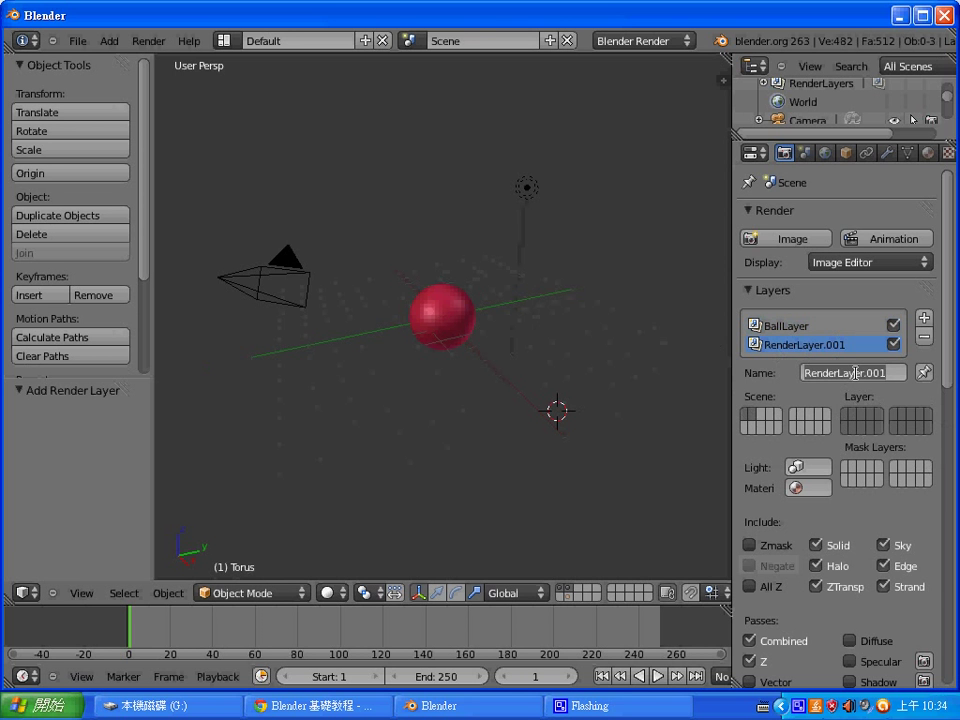
{"action": "type", "text": "Torus"}
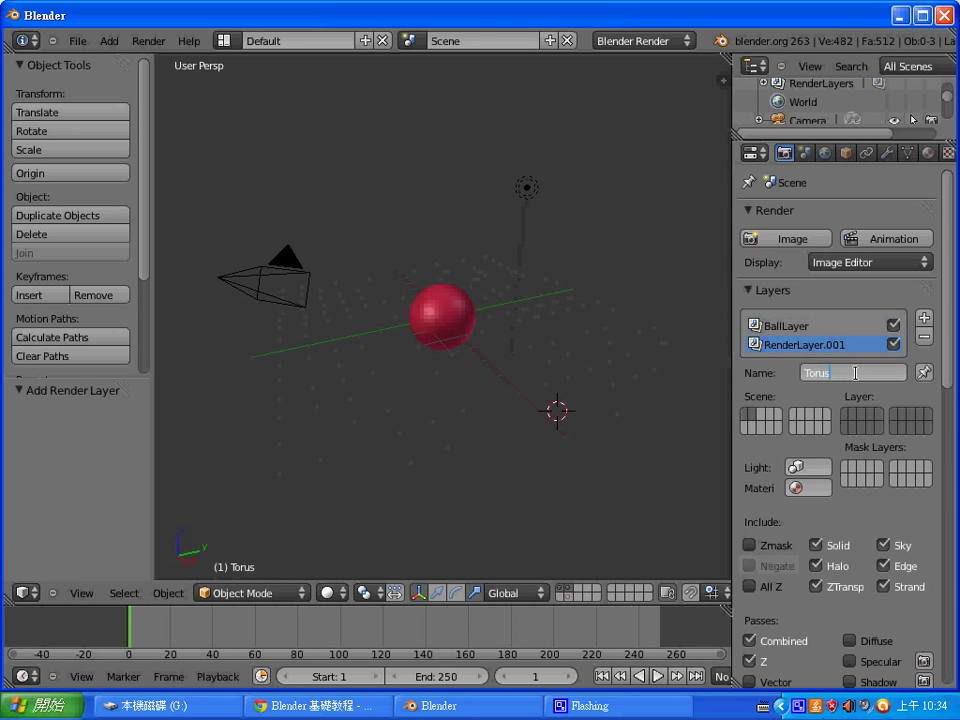
{"action": "type", "text": "Lay"}
{"action": "type", "text": "er"}
{"action": "key", "text": "Return"}
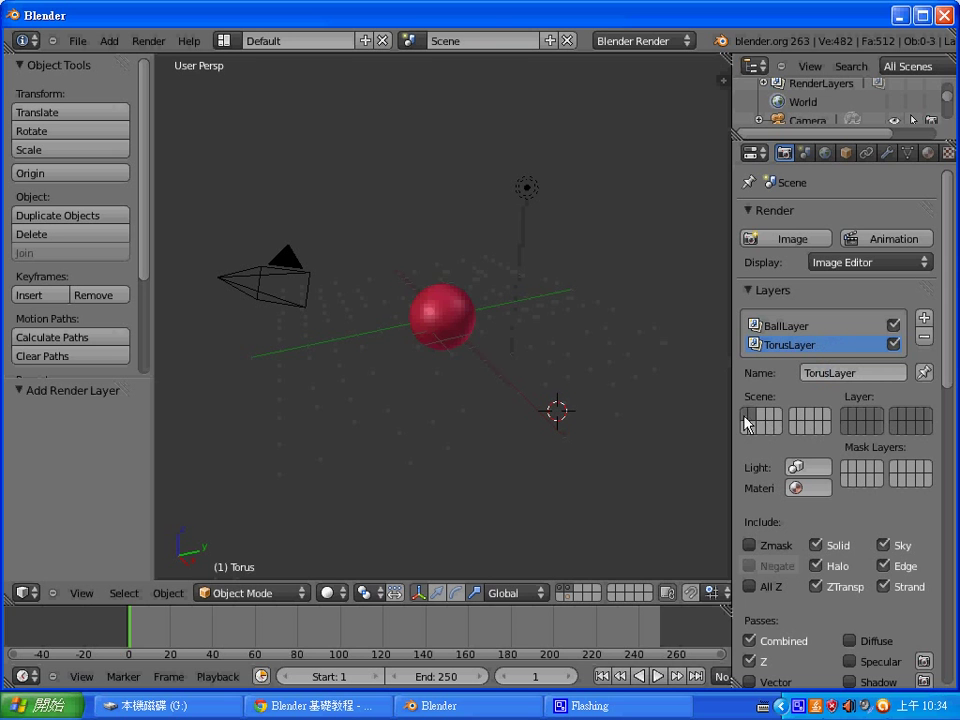
Show only the torus's scene layer and render a test still with F12.
{"action": "left_click", "coordinate": [750, 427]}
{"action": "left_click", "coordinate": [750, 429]}
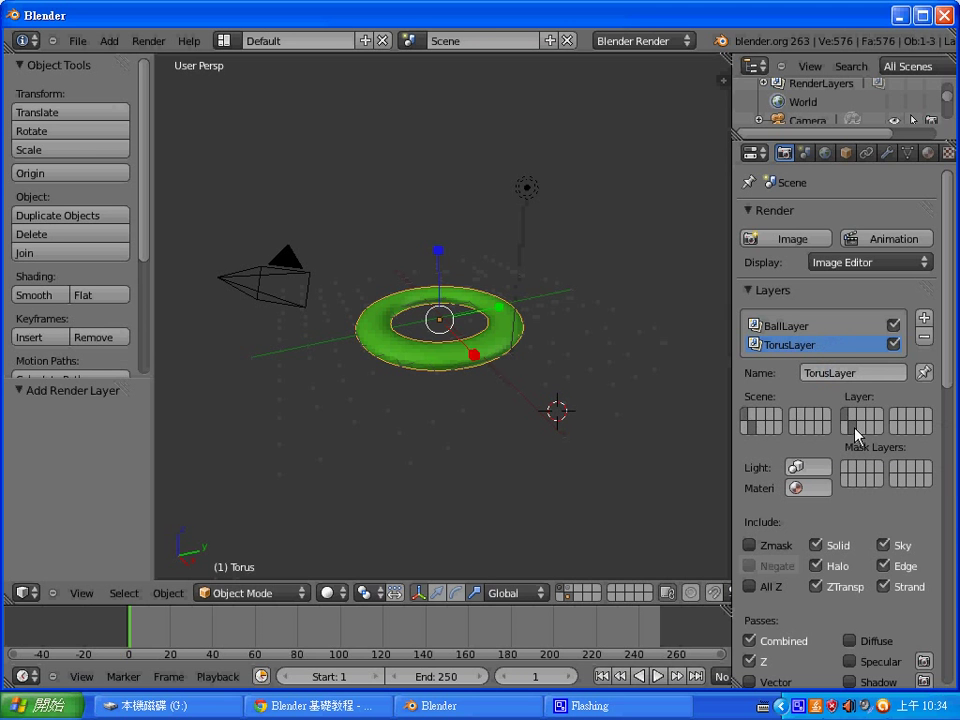
{"action": "key", "text": "F12"}
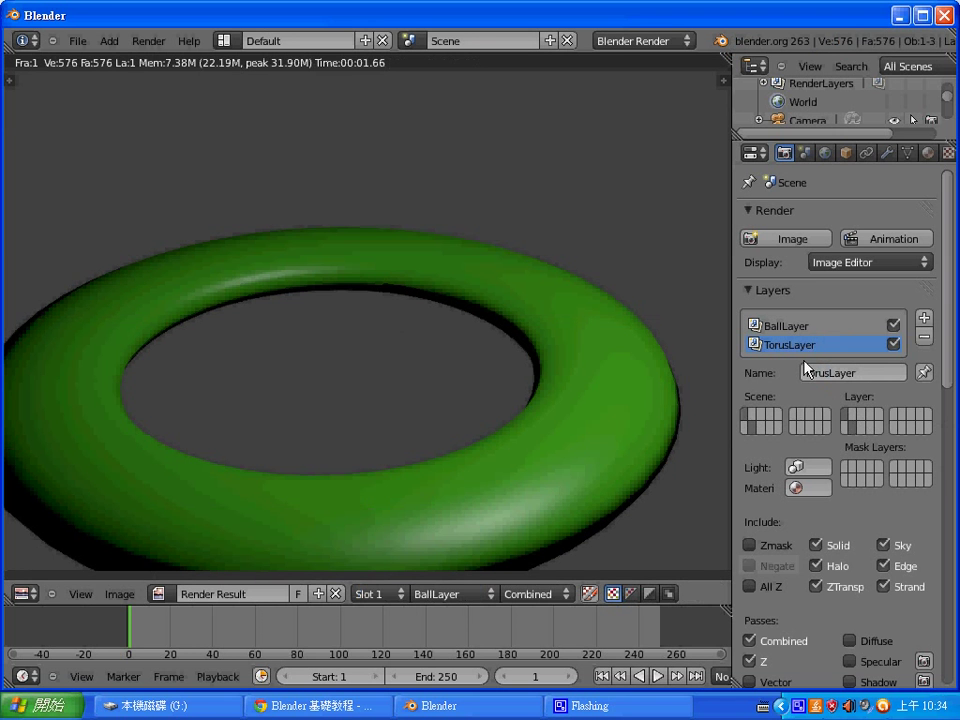
Select BallLayer, switch the visible scene layer to the red ball, and render it with F12.
{"action": "key", "text": "Escape"}
{"action": "left_click", "coordinate": [815, 328]}
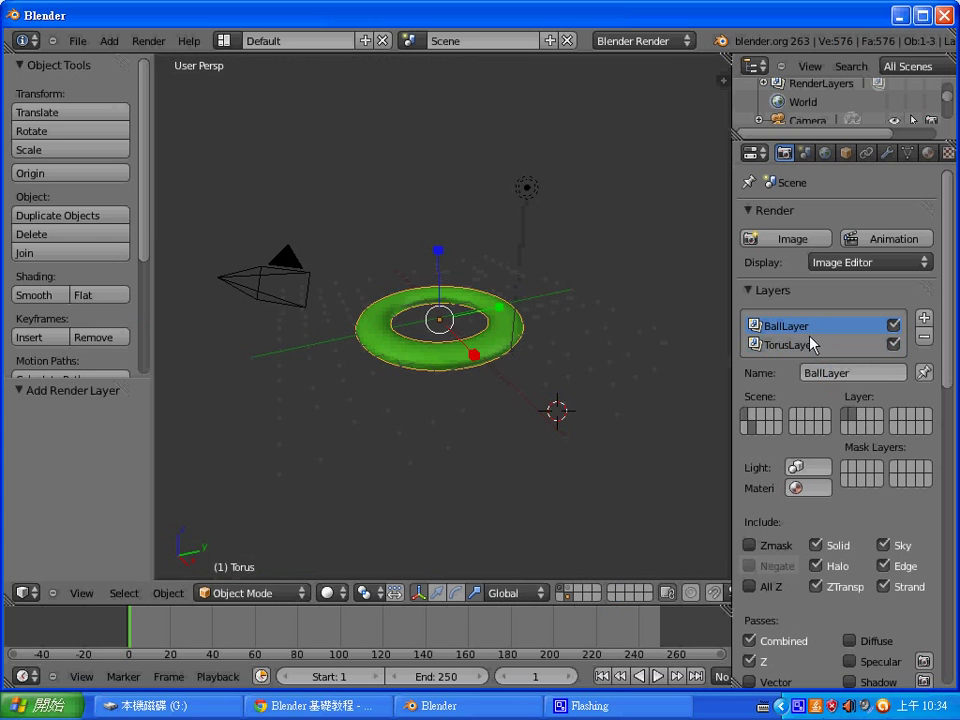
{"action": "key", "text": "F12"}
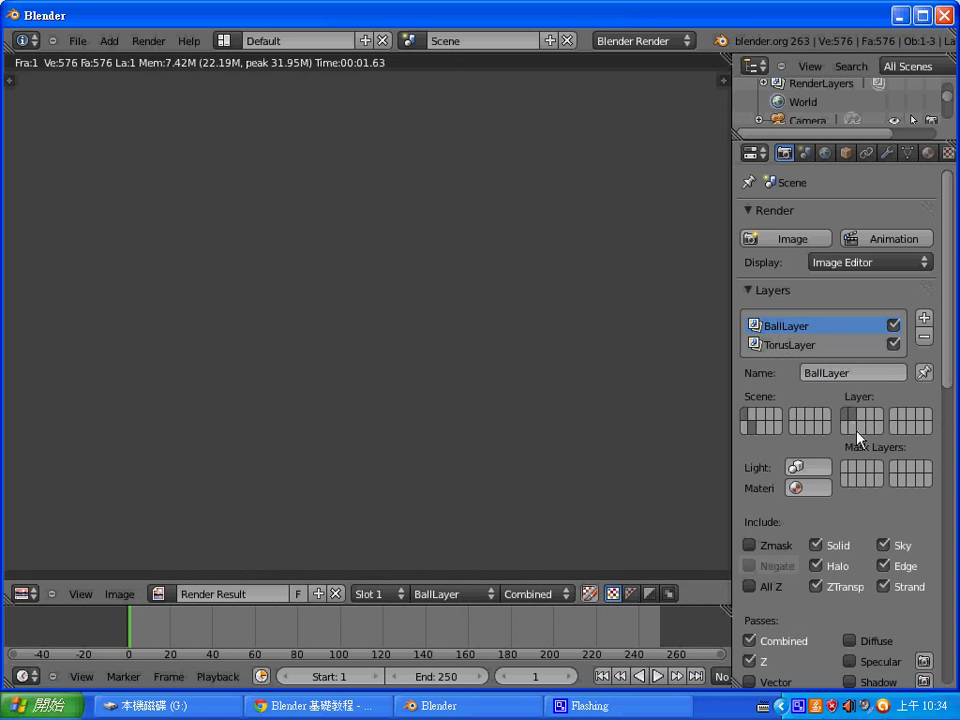
{"action": "left_click", "coordinate": [758, 418]}
{"action": "key", "text": "F12"}
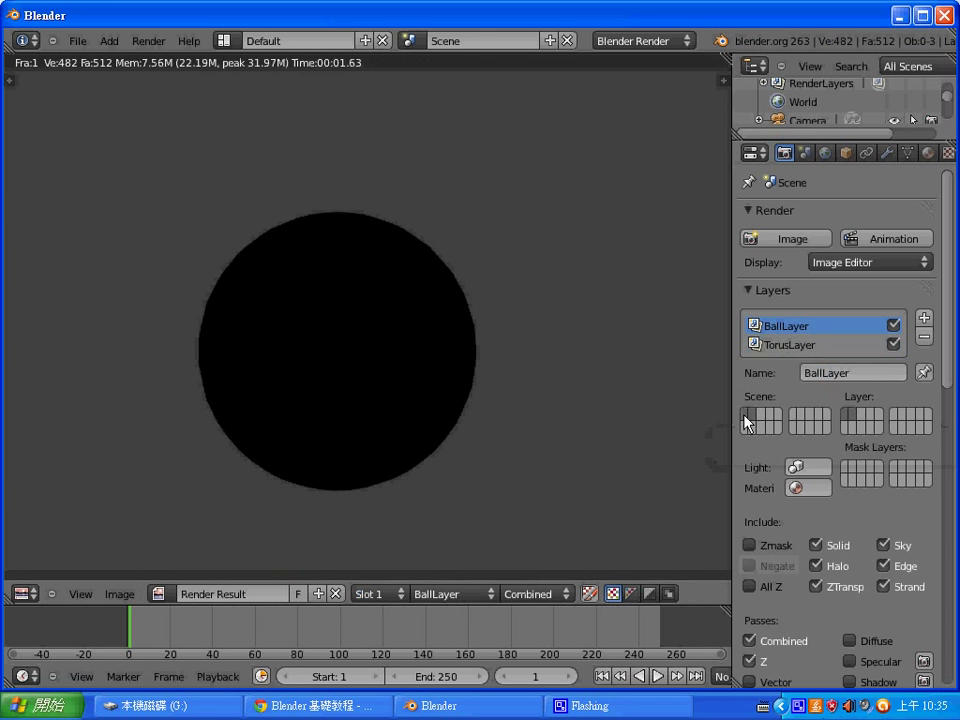
{"action": "key", "text": "F12"}
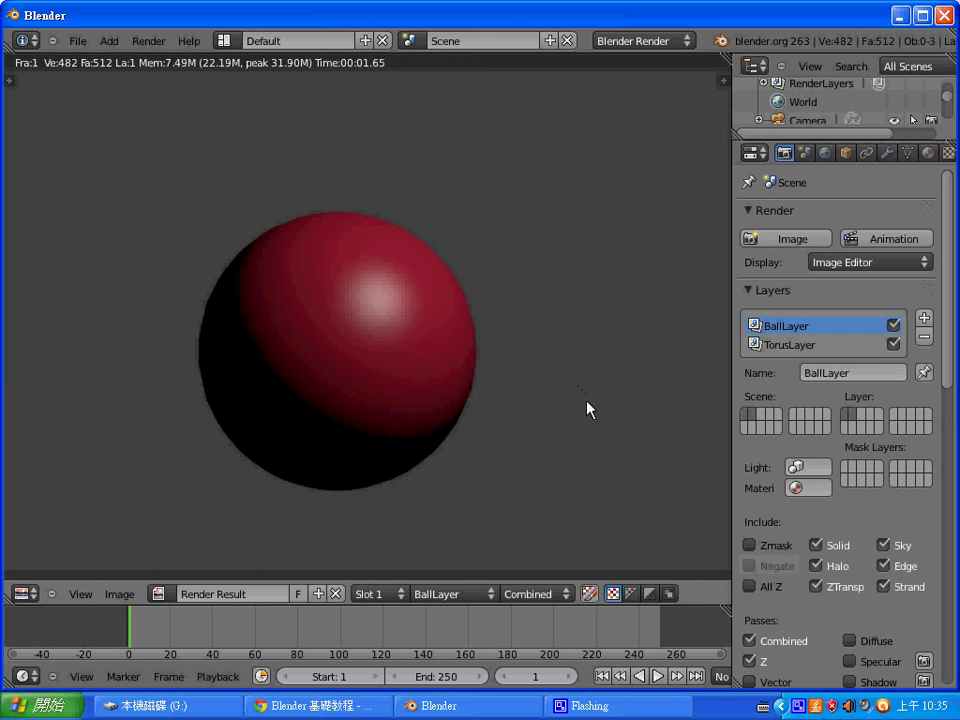
{"action": "key", "text": "Escape"}
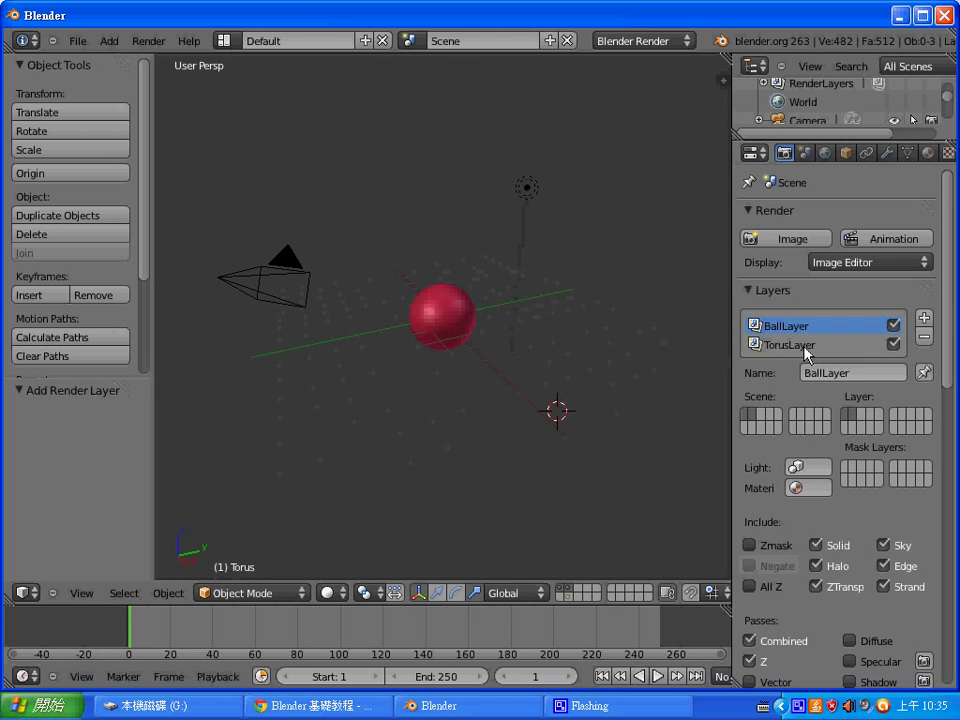
Select TorusLayer, show the torus layer alongside the ball, and render a still.
{"action": "left_click", "coordinate": [805, 350]}
{"action": "left_click", "coordinate": [805, 329]}
{"action": "left_click", "coordinate": [803, 346]}
{"action": "left_click", "coordinate": [805, 328]}
{"action": "left_click", "coordinate": [797, 347]}
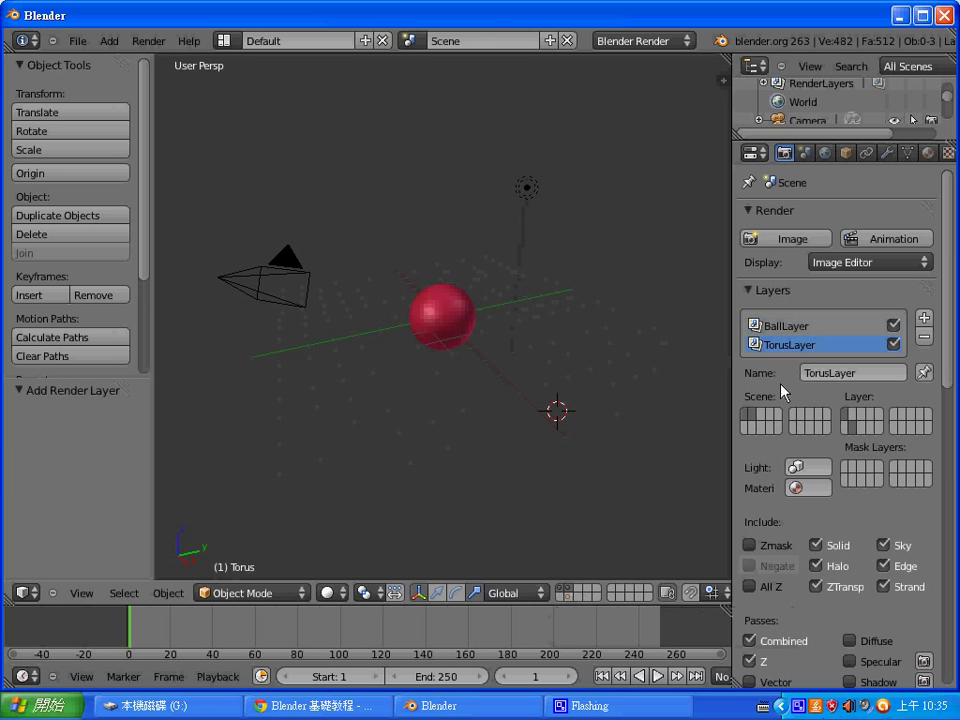
{"action": "left_click", "coordinate": [756, 432], "text": "shift"}
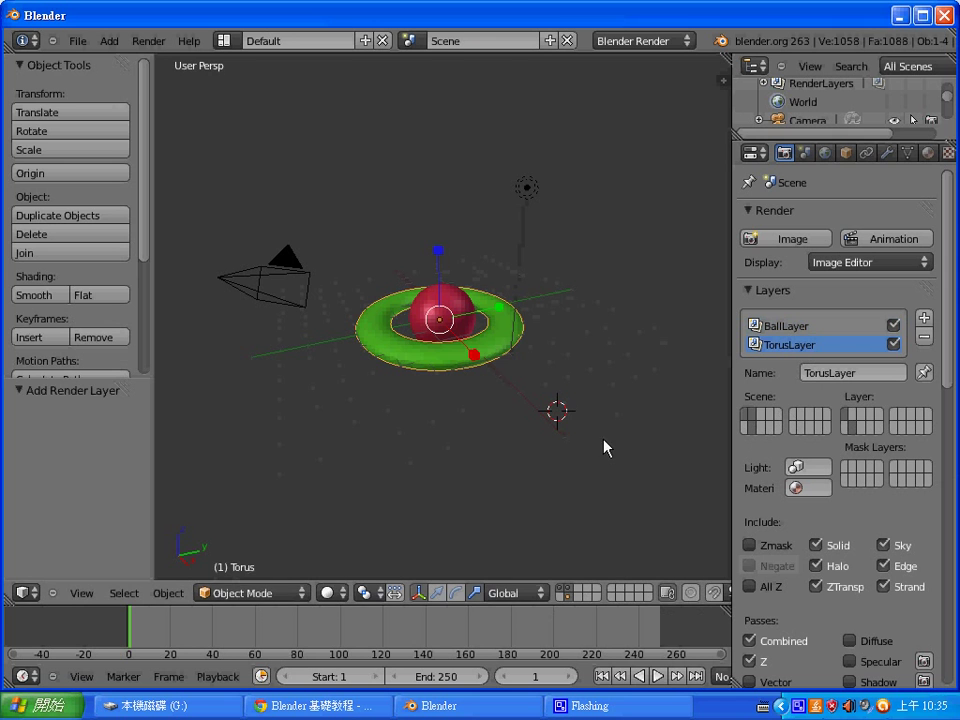
{"action": "key", "text": "F12"}
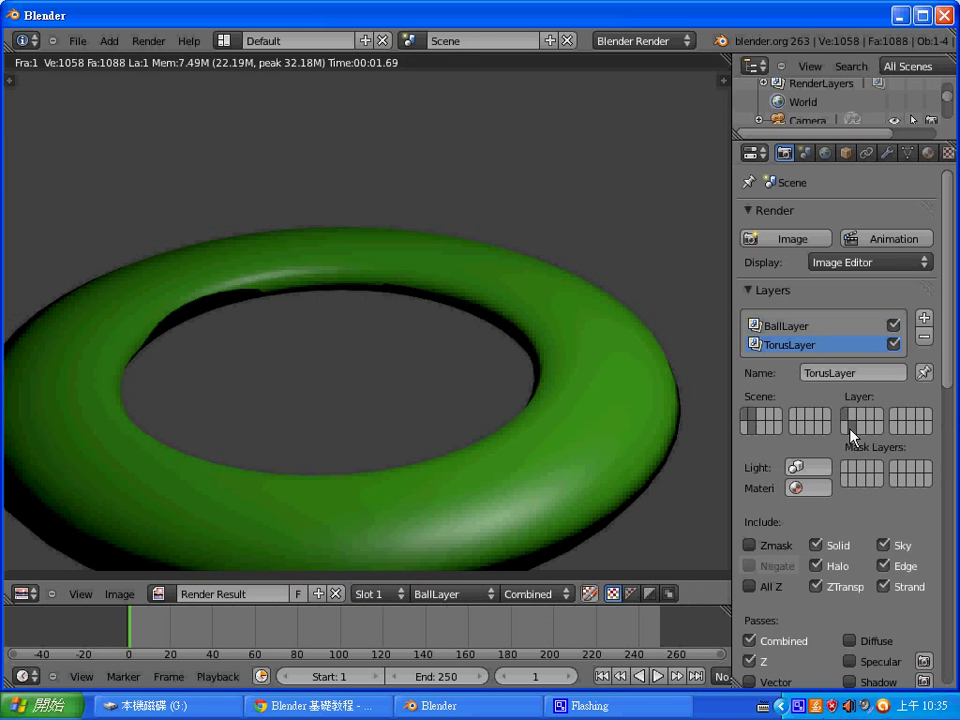
Render a still for BallLayer, return to the 3D view, and reselect BallLayer.
{"action": "left_click", "coordinate": [810, 326]}
{"action": "key", "text": "F12"}
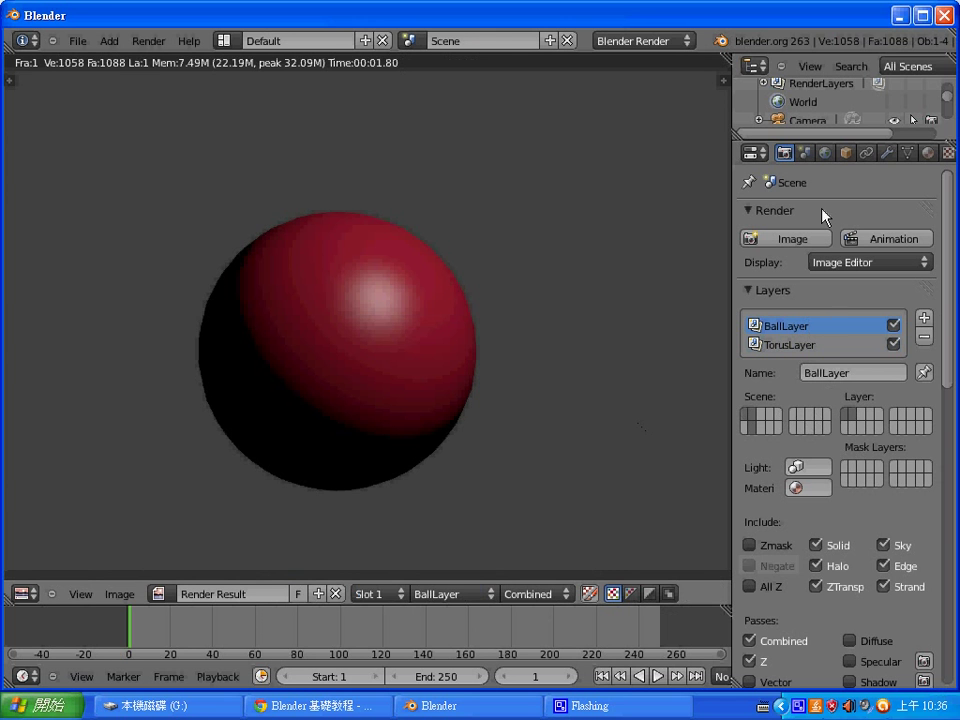
{"action": "key", "text": "Escape"}
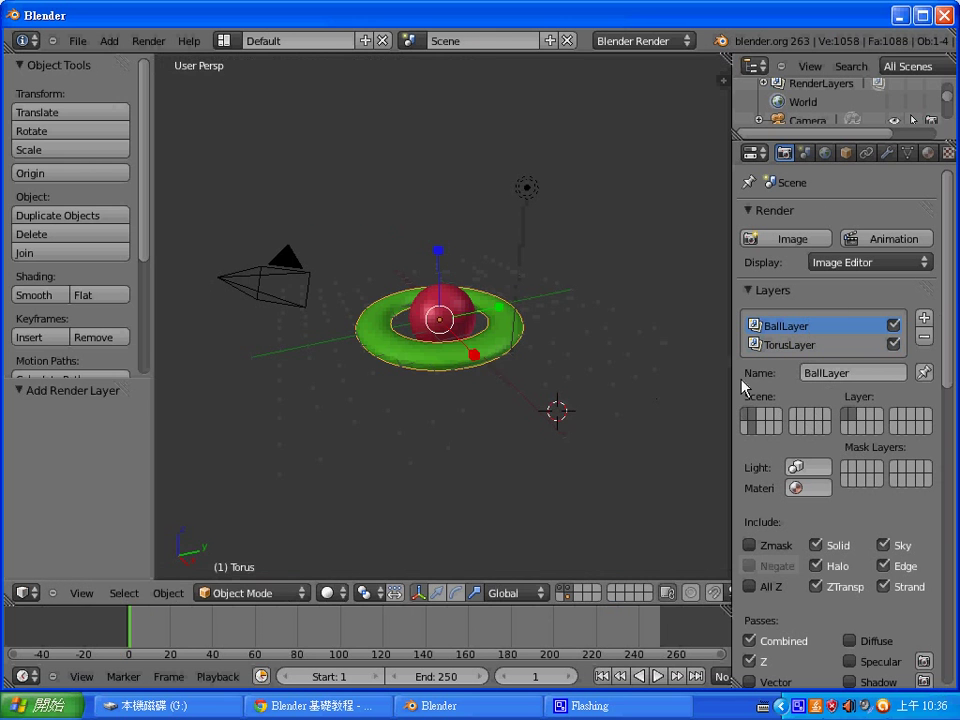
{"action": "left_click", "coordinate": [812, 345]}
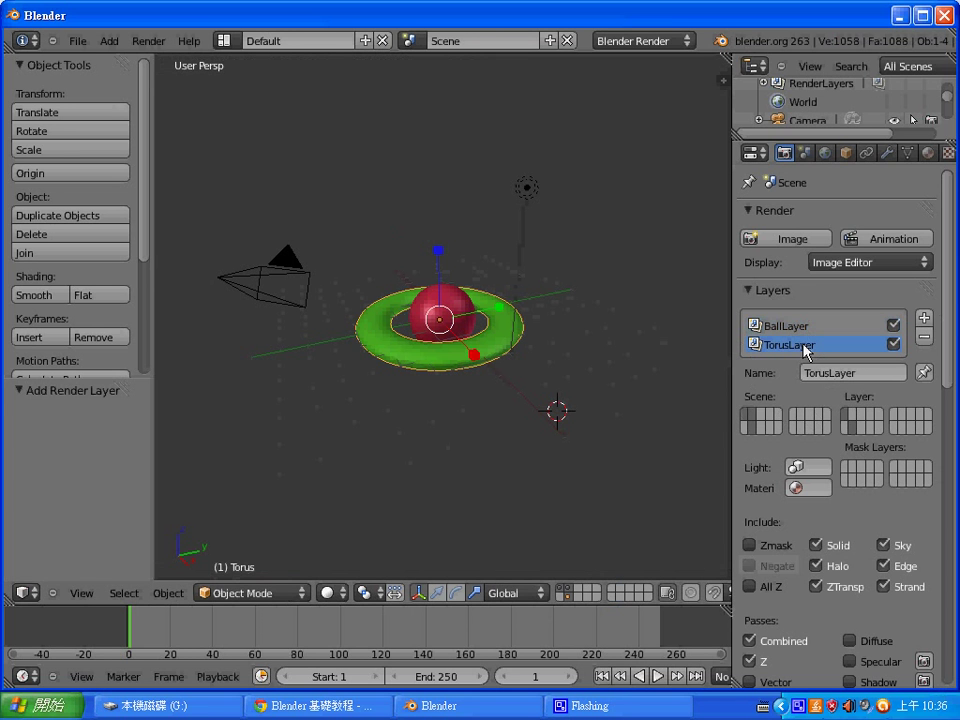
{"action": "left_click", "coordinate": [812, 327]}
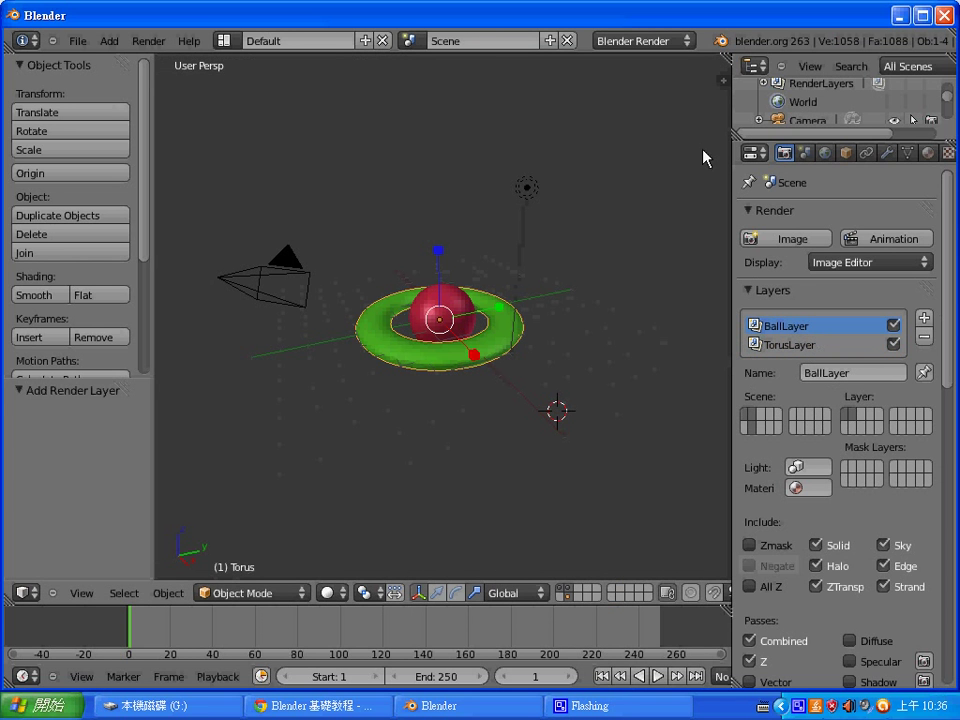
Switch to the Compositing layout, enable Use Nodes, and spread out the Render Layers and Composite nodes.
{"action": "left_click", "coordinate": [222, 42]}
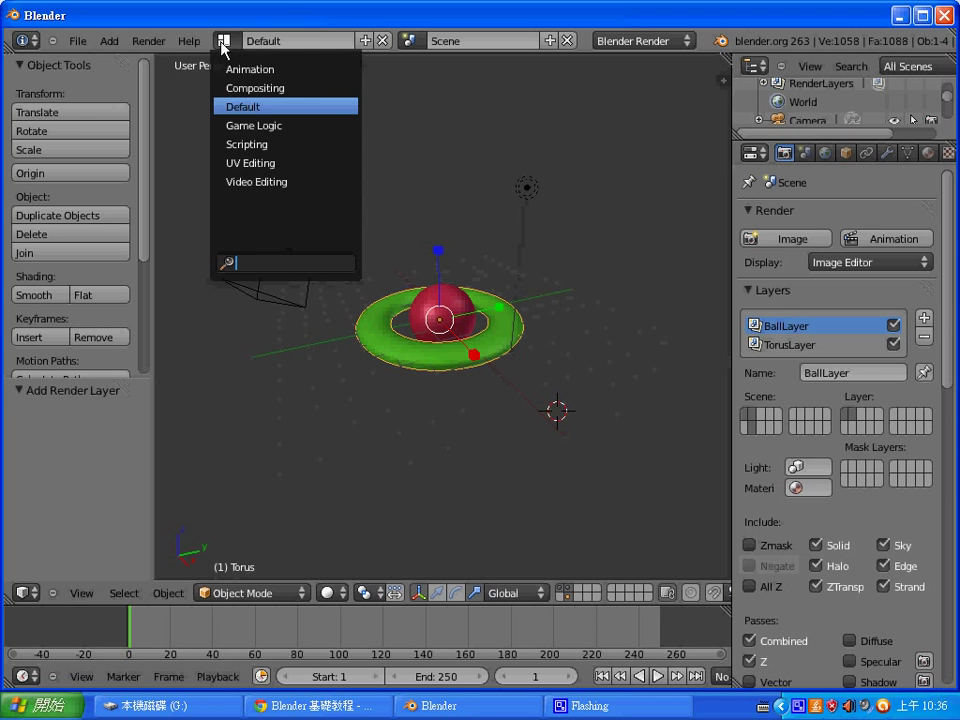
{"action": "left_click", "coordinate": [252, 88]}
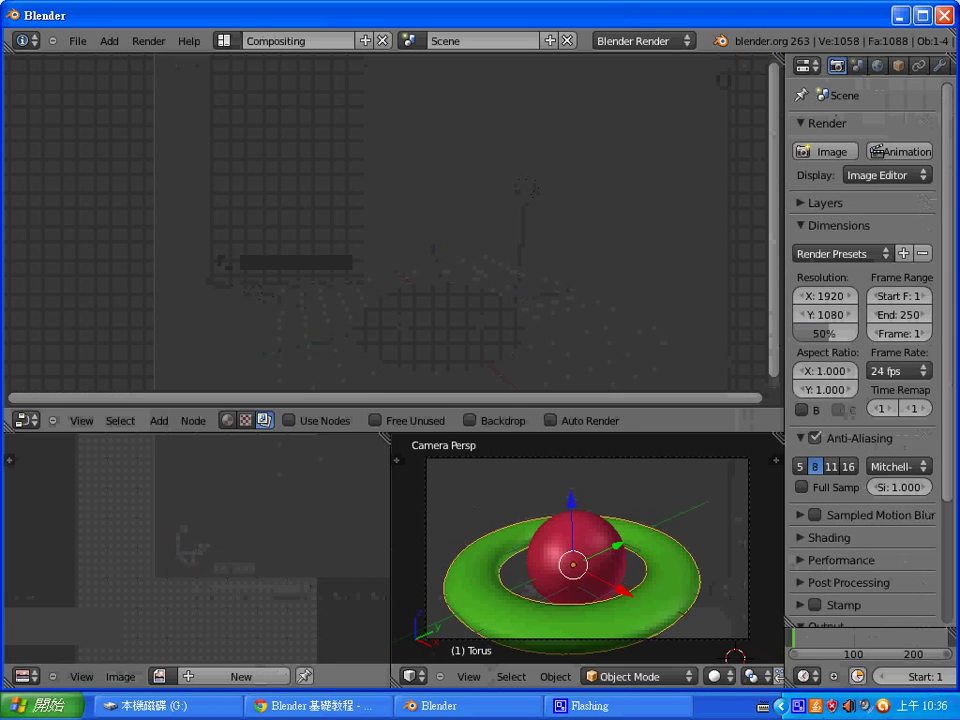
{"action": "left_click", "coordinate": [290, 420]}
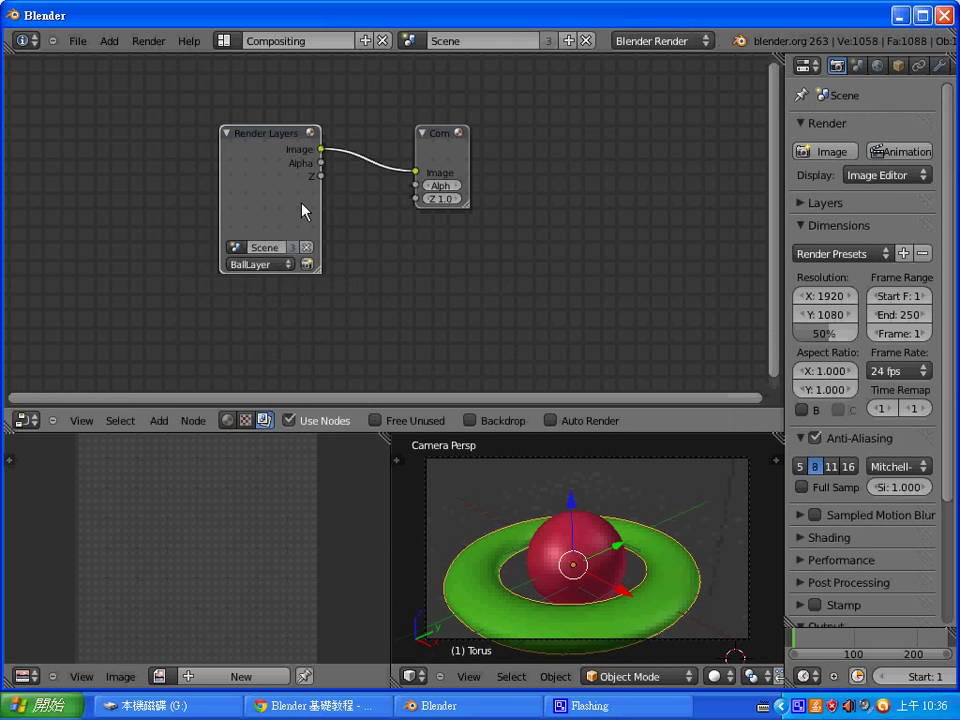
{"action": "left_click_drag", "start_coordinate": [284, 136], "coordinate": [180, 100]}
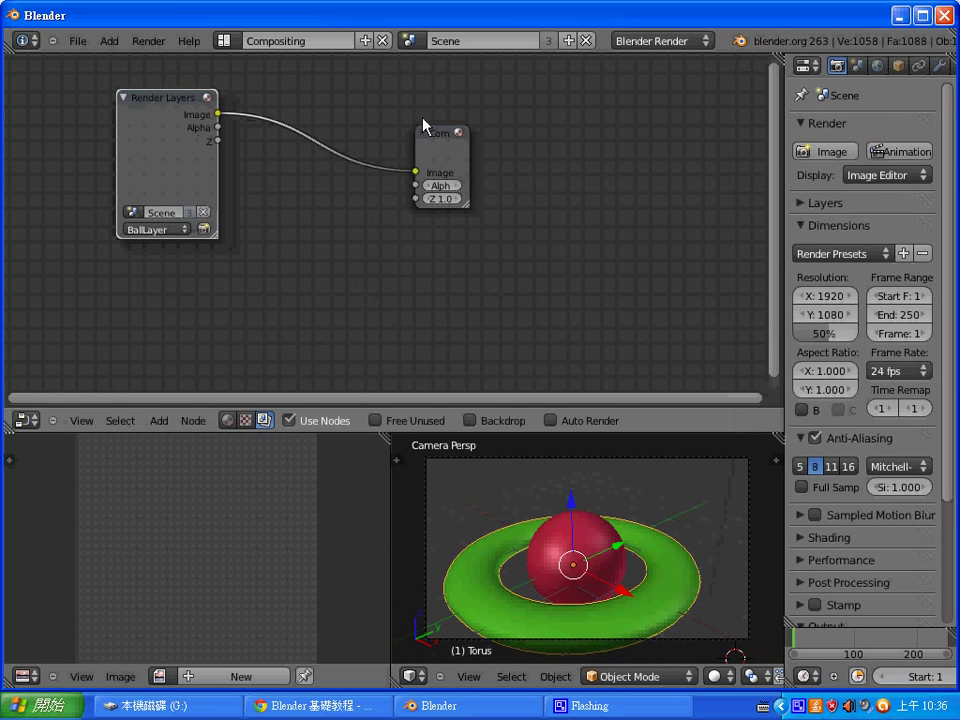
{"action": "left_click_drag", "start_coordinate": [448, 141], "coordinate": [484, 150]}
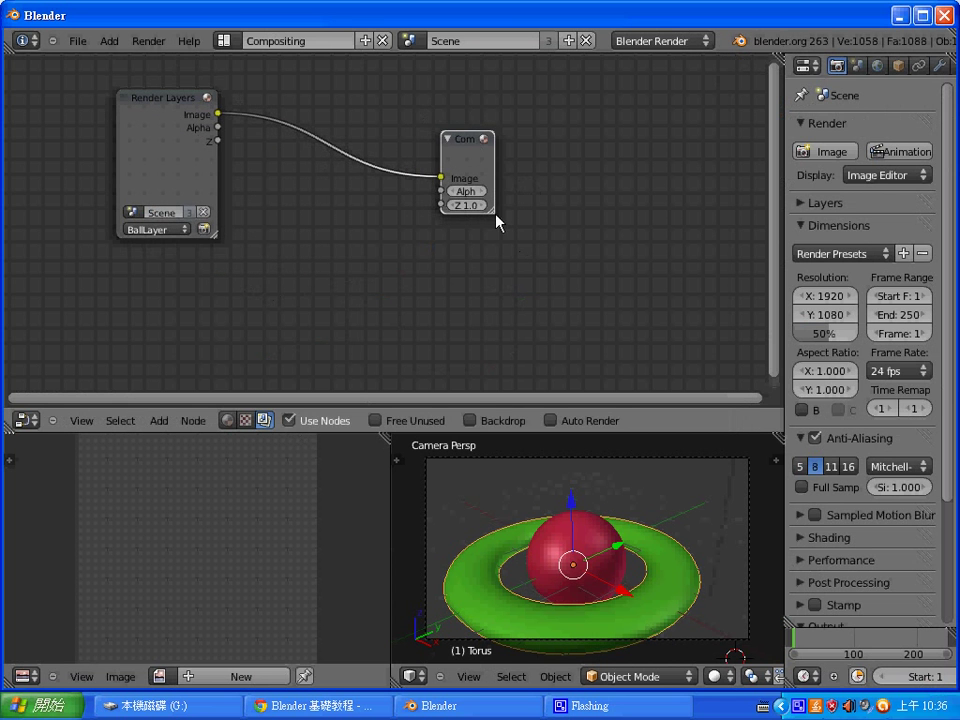
{"action": "left_click_drag", "start_coordinate": [496, 222], "coordinate": [520, 240]}
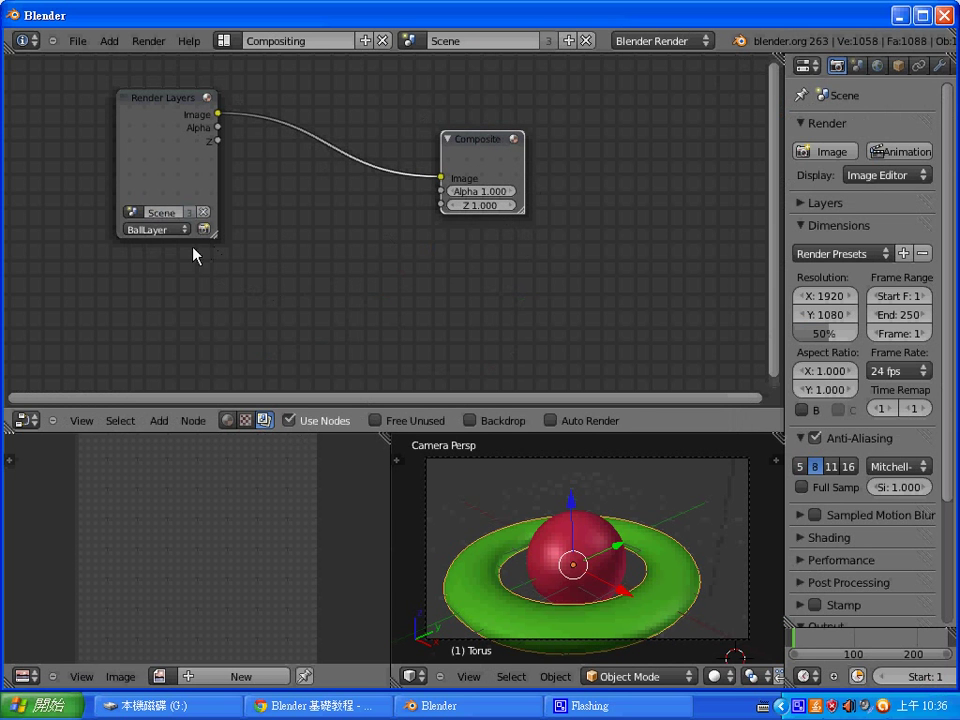
Duplicate the Render Layers node below the original and set the upper node to TorusLayer.
{"action": "left_click", "coordinate": [165, 150]}
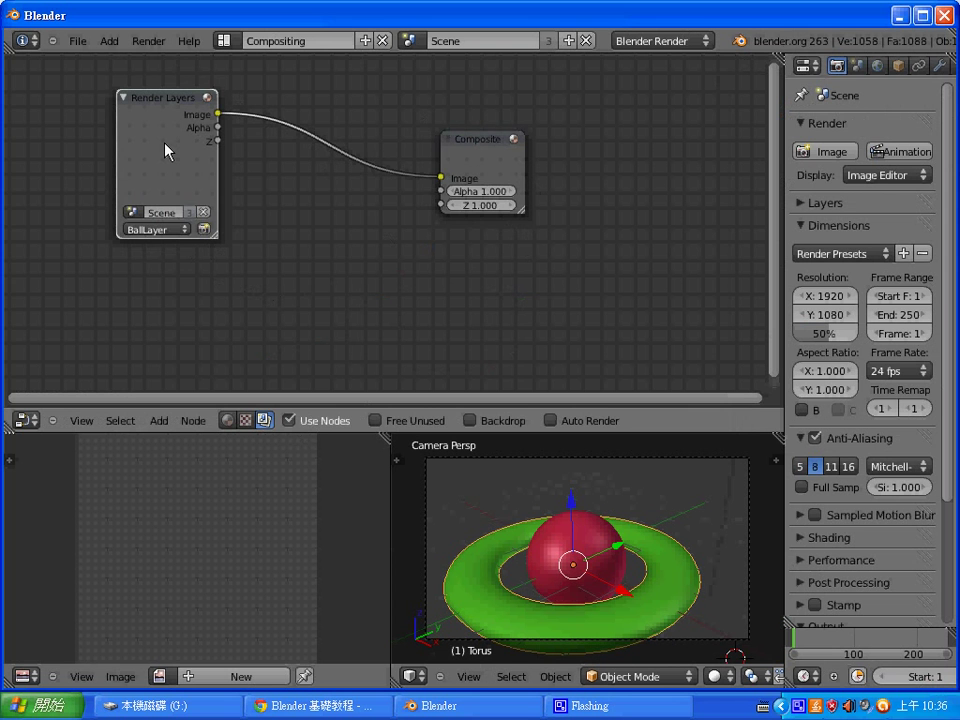
{"action": "key", "text": "shift+d"}
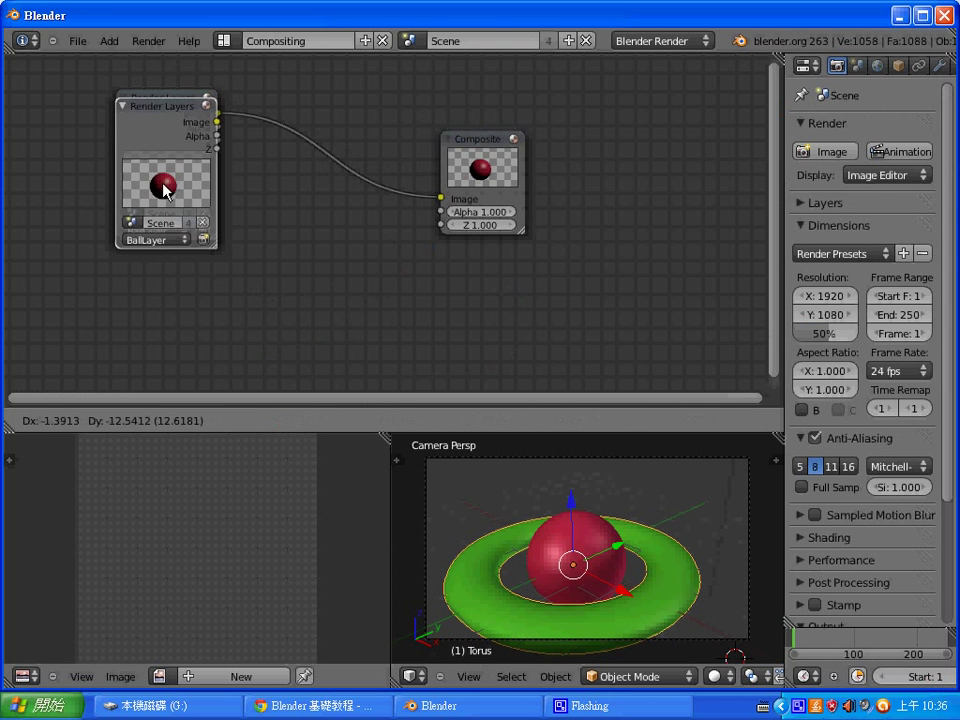
{"action": "left_click", "coordinate": [165, 318]}
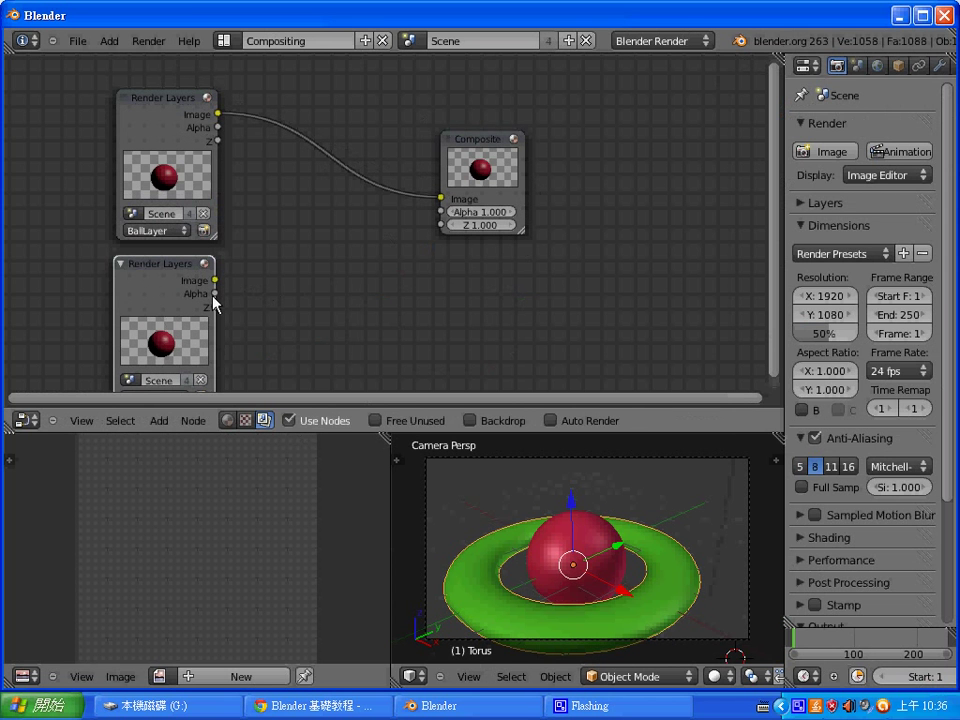
{"action": "left_click", "coordinate": [180, 231]}
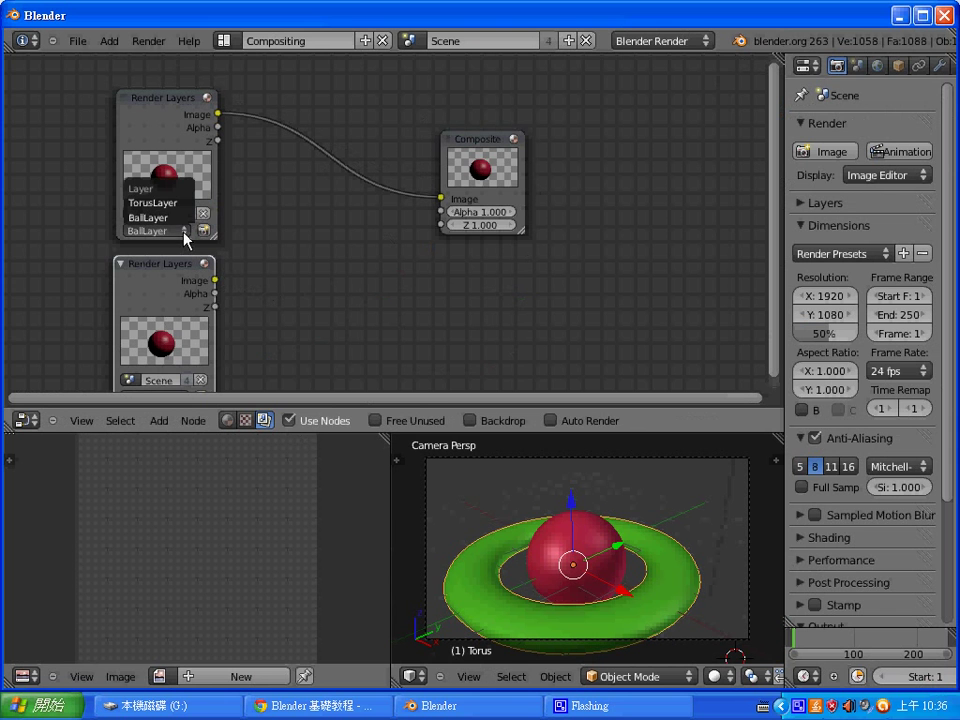
{"action": "left_click", "coordinate": [178, 204]}
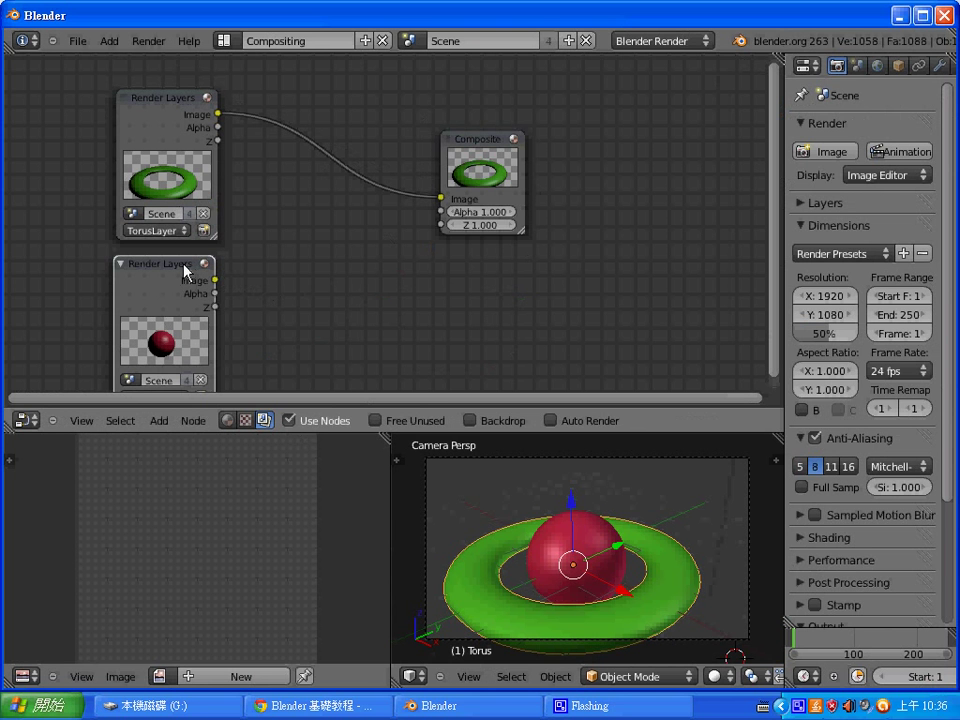
{"action": "left_click_drag", "start_coordinate": [185, 270], "coordinate": [190, 272]}
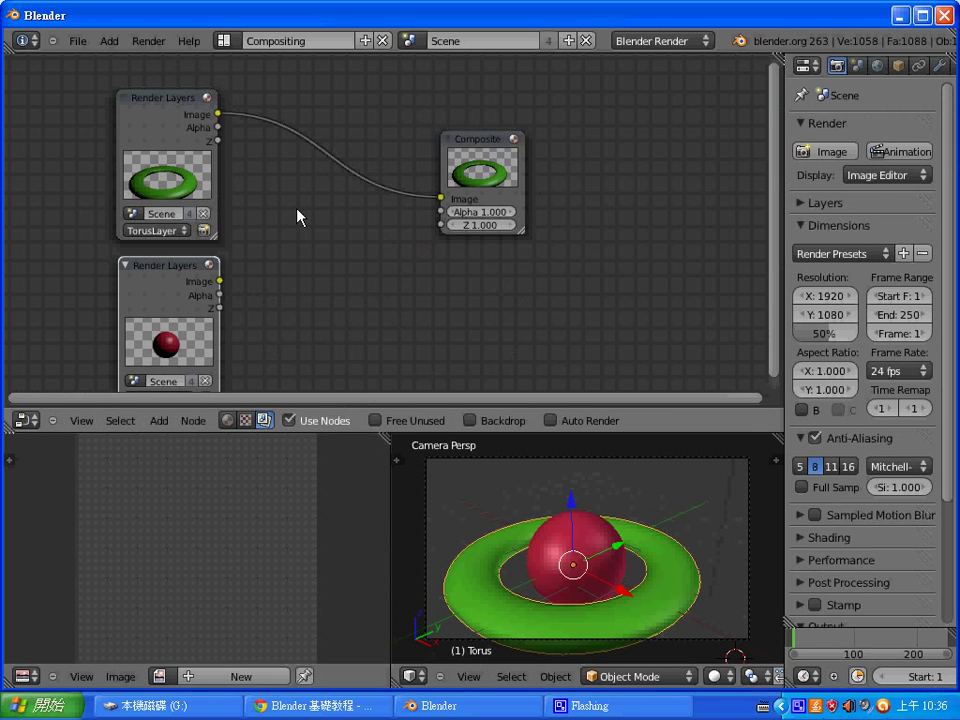
Add an AlphaOver node onto the link from the TorusLayer node to Composite.
{"action": "key", "text": "shift+a"}
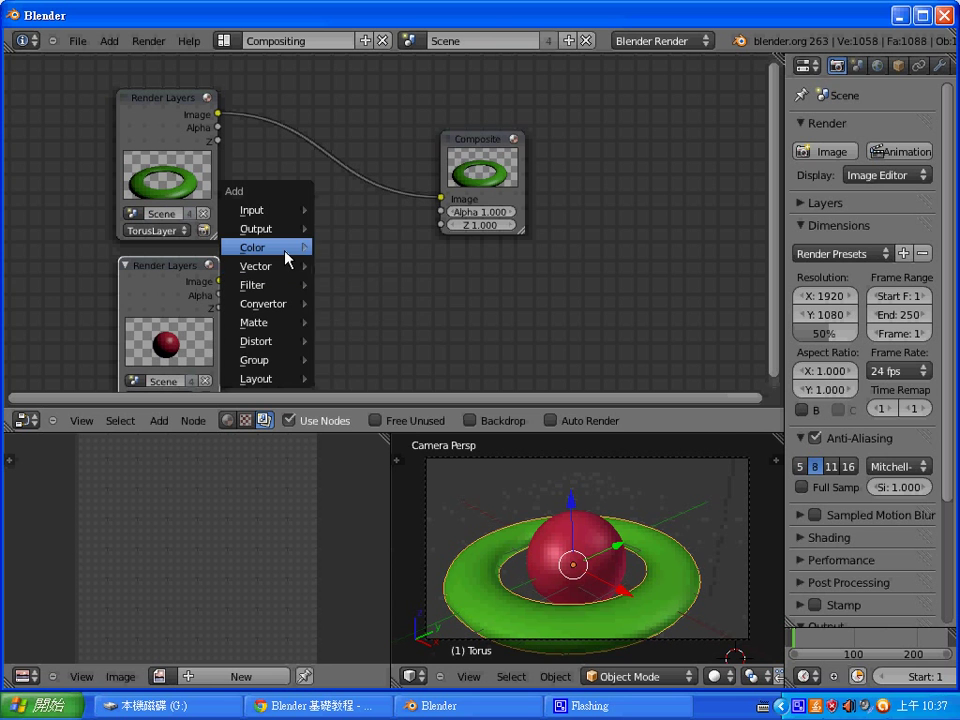
{"action": "mouse_move", "coordinate": [253, 247]}
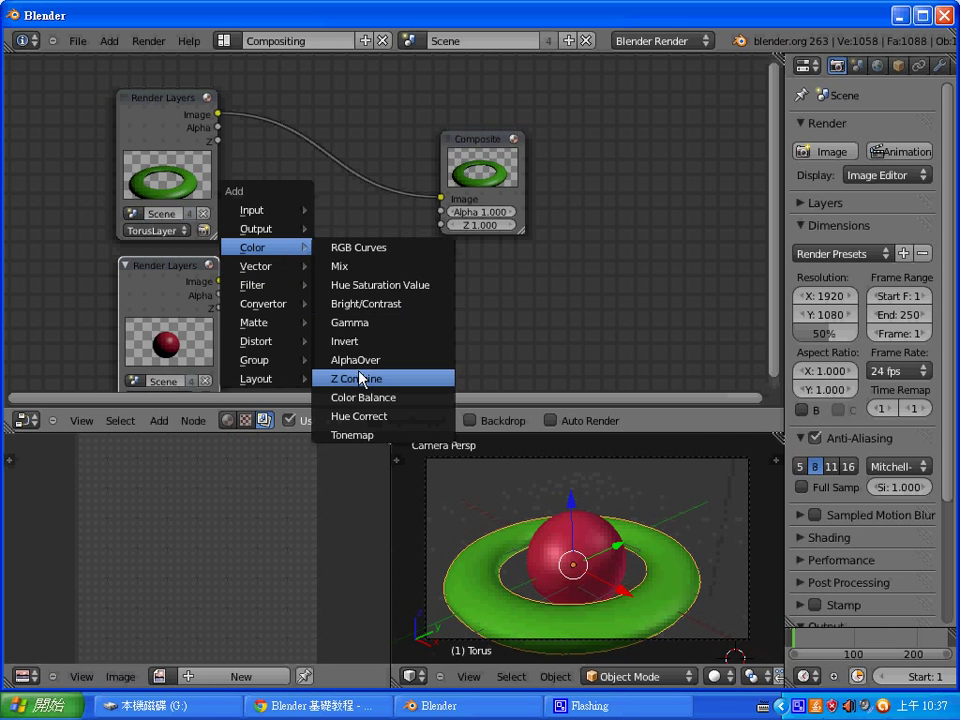
{"action": "left_click", "coordinate": [360, 360]}
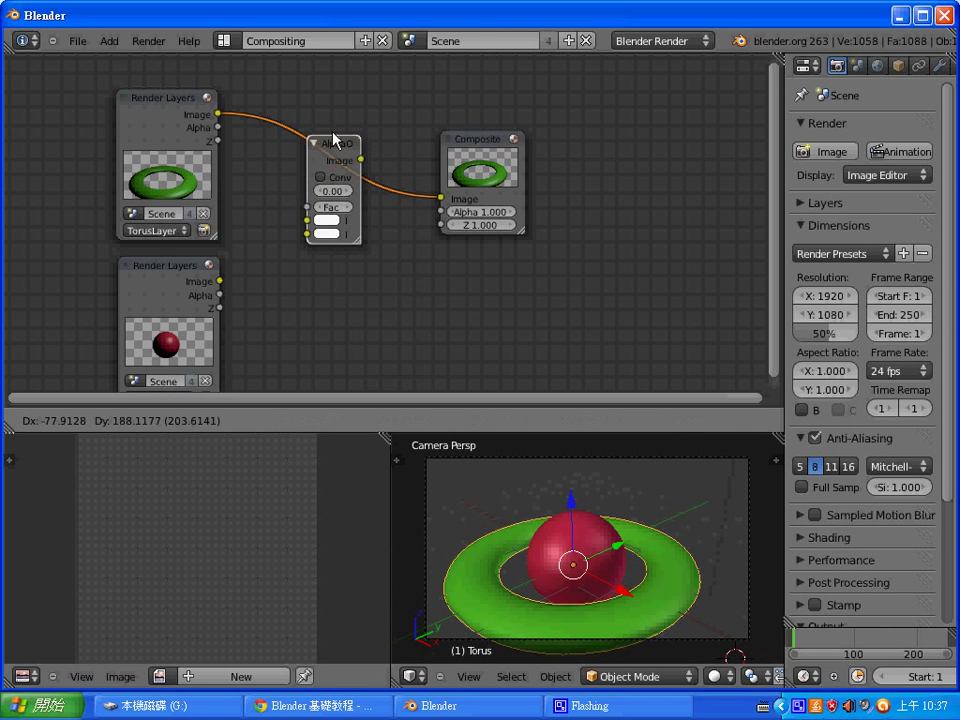
{"action": "left_click", "coordinate": [333, 140]}
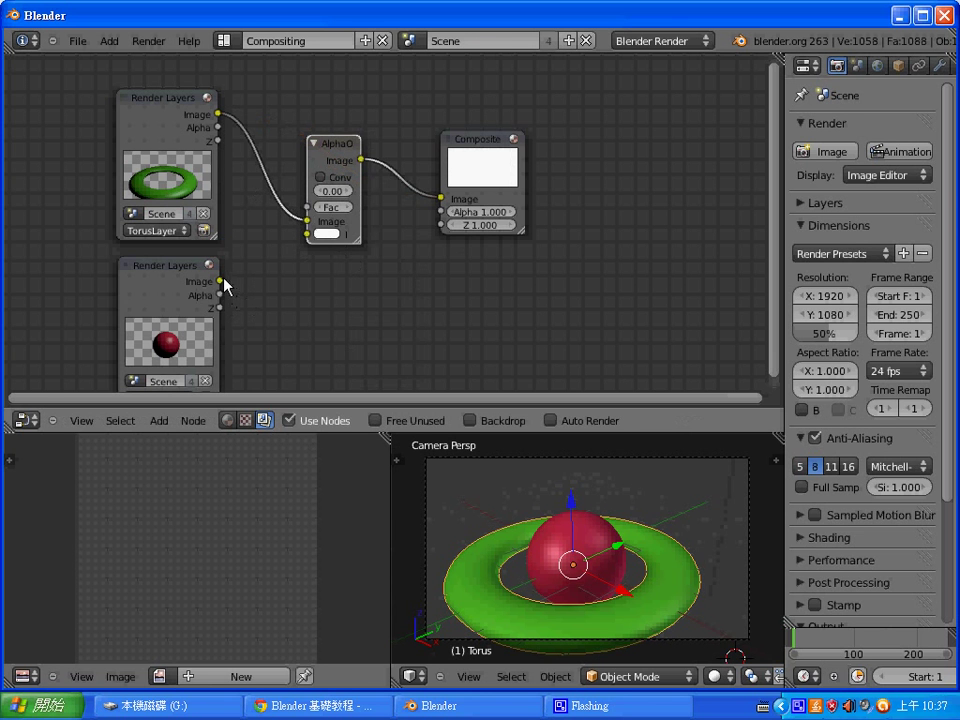
Feed the ball render layer into AlphaOver's second Image and render the red ball inside the torus.
{"action": "left_click_drag", "start_coordinate": [221, 281], "coordinate": [309, 234]}
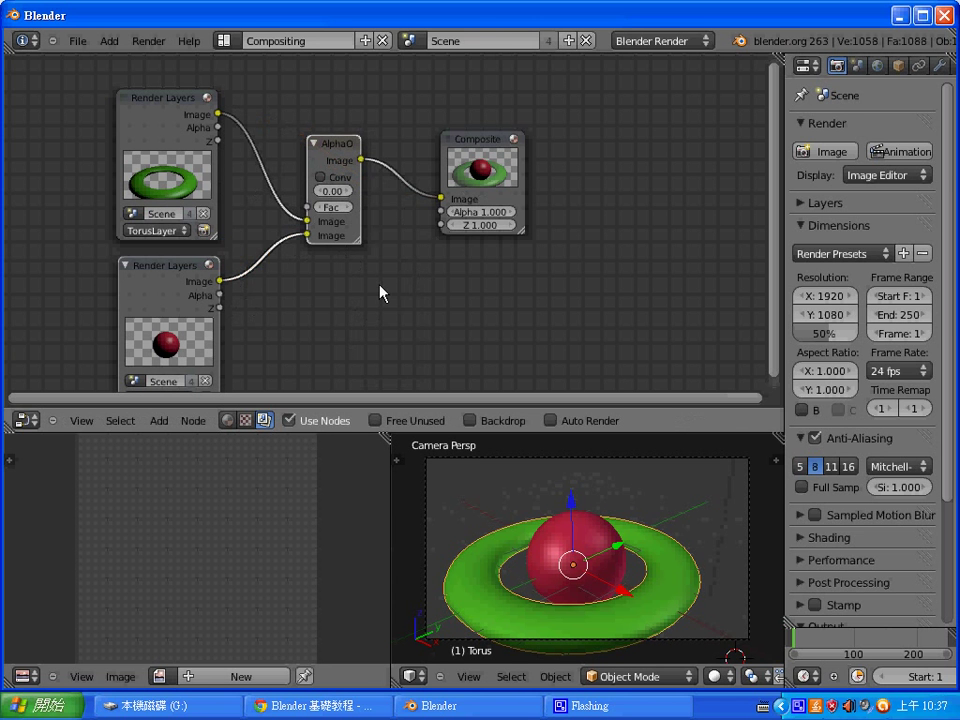
{"action": "key", "text": "F12"}
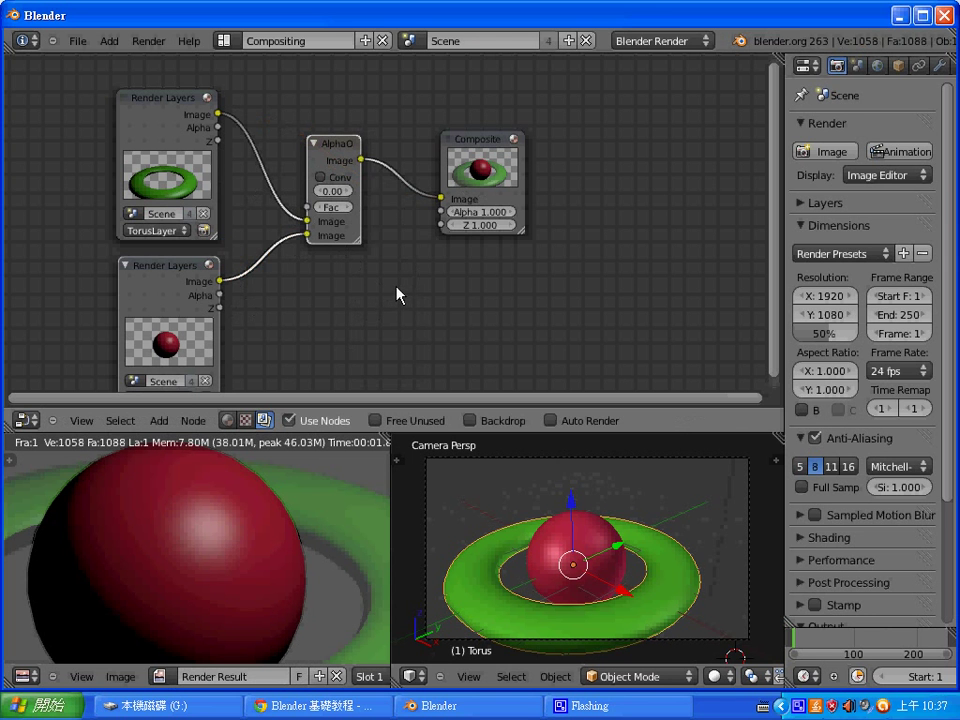
{"action": "scroll", "coordinate": [401, 298], "scroll_direction": "down", "scroll_amount": 1}
{"action": "scroll", "coordinate": [401, 298], "scroll_direction": "up", "scroll_amount": 1}
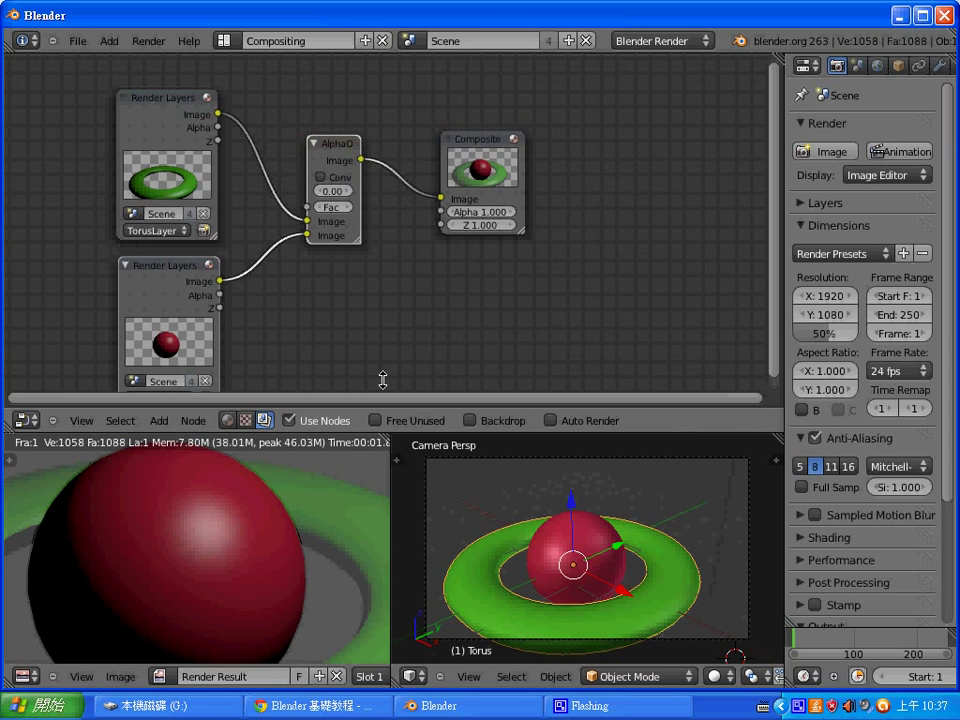
{"action": "left_click_drag", "start_coordinate": [398, 432], "coordinate": [404, 287]}
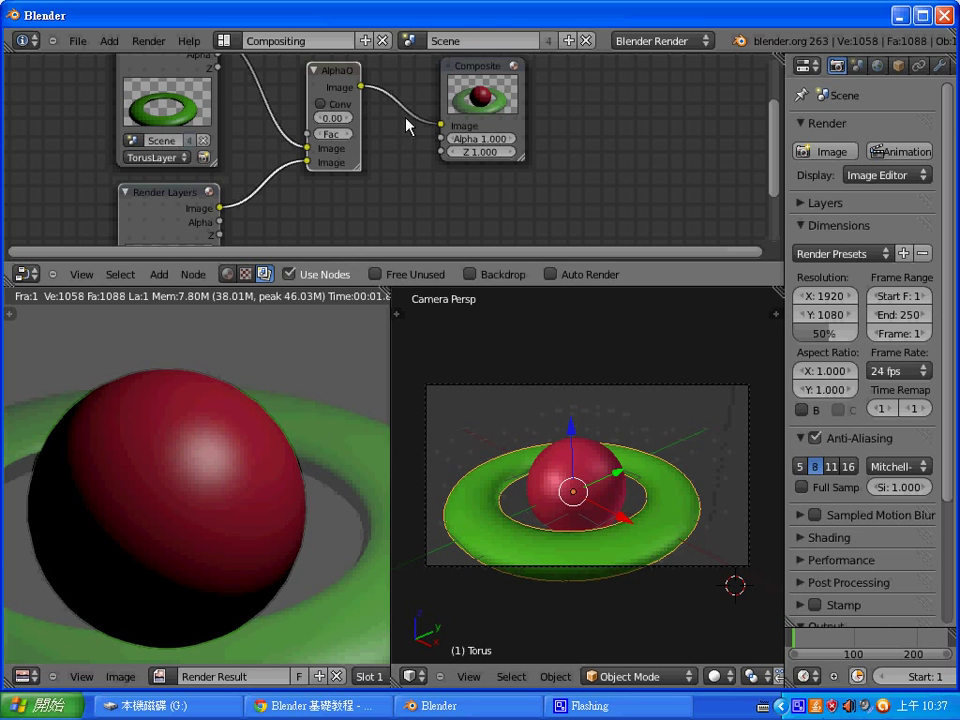
In the Default layout, raise the torus along Z to 0.638 with the move gizmo.
{"action": "left_click", "coordinate": [229, 41]}
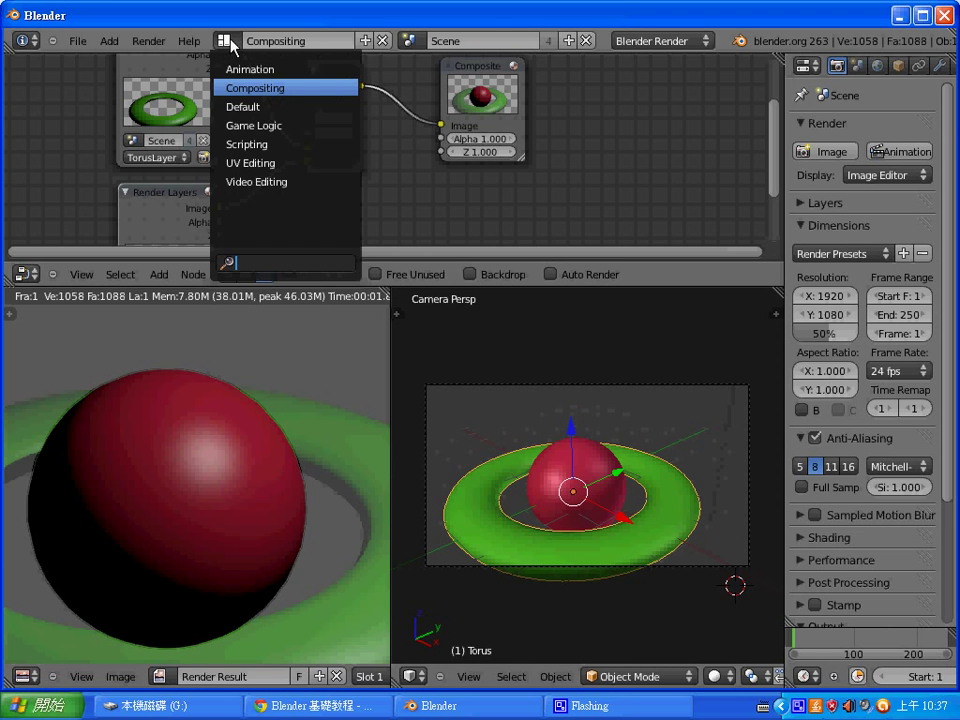
{"action": "left_click", "coordinate": [232, 104]}
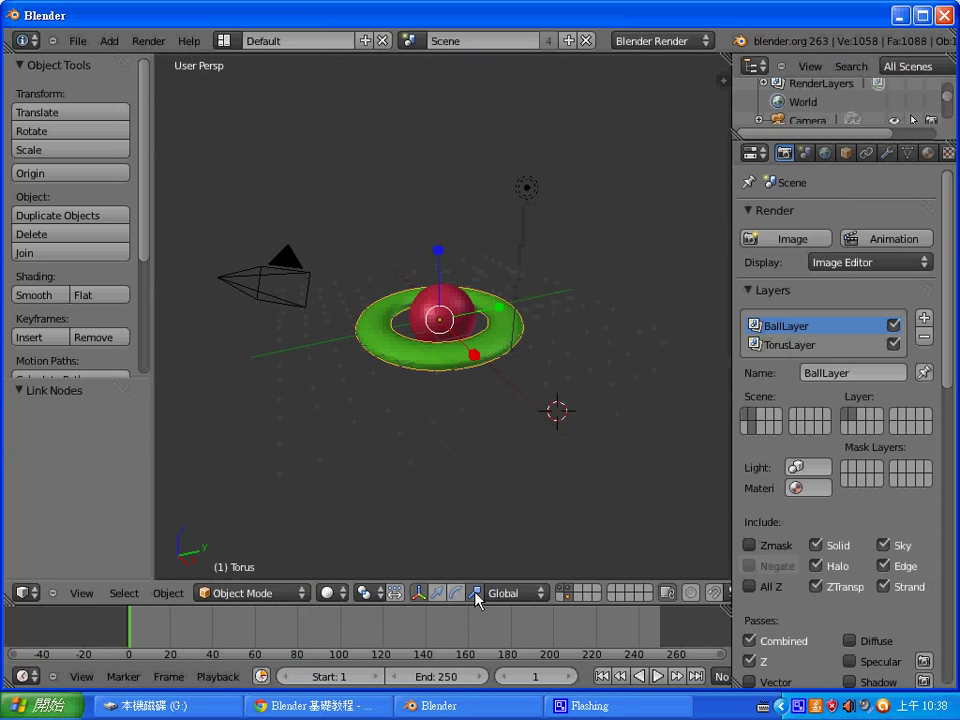
{"action": "left_click", "coordinate": [437, 593]}
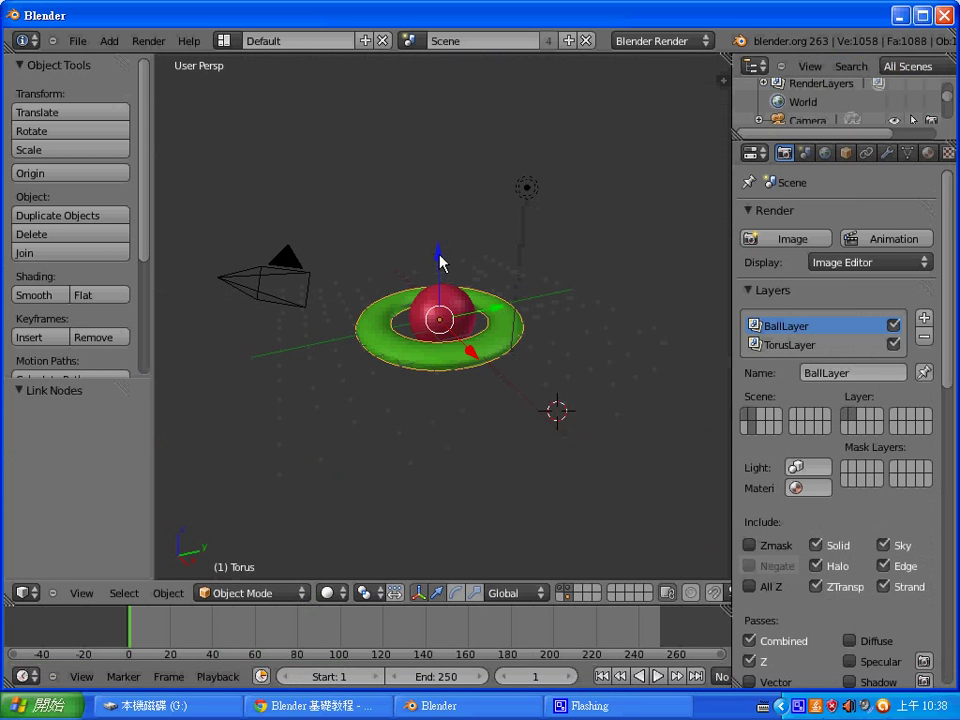
{"action": "mouse_move", "coordinate": [440, 258]}
{"action": "left_mouse_down"}
{"action": "mouse_move", "coordinate": [438, 270]}
{"action": "mouse_move", "coordinate": [438, 248]}
{"action": "left_mouse_up"}
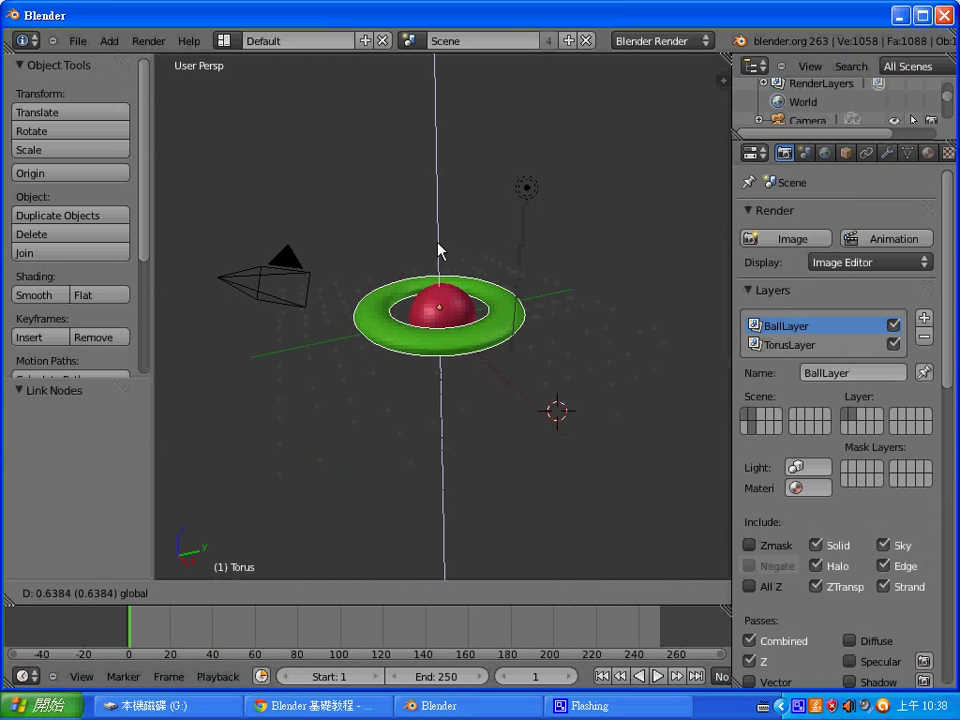
{"action": "left_click_drag", "start_coordinate": [440, 250], "coordinate": [439, 253]}
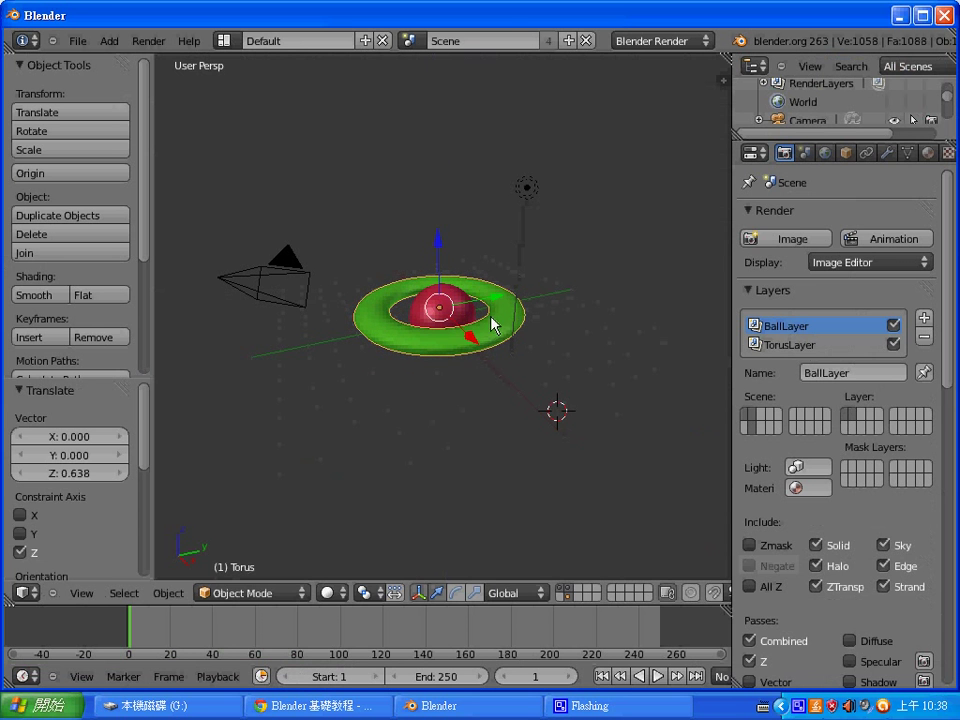
Return to the Compositing layout, re-render the frame, and enlarge the node editor and properties areas.
{"action": "left_click", "coordinate": [226, 40]}
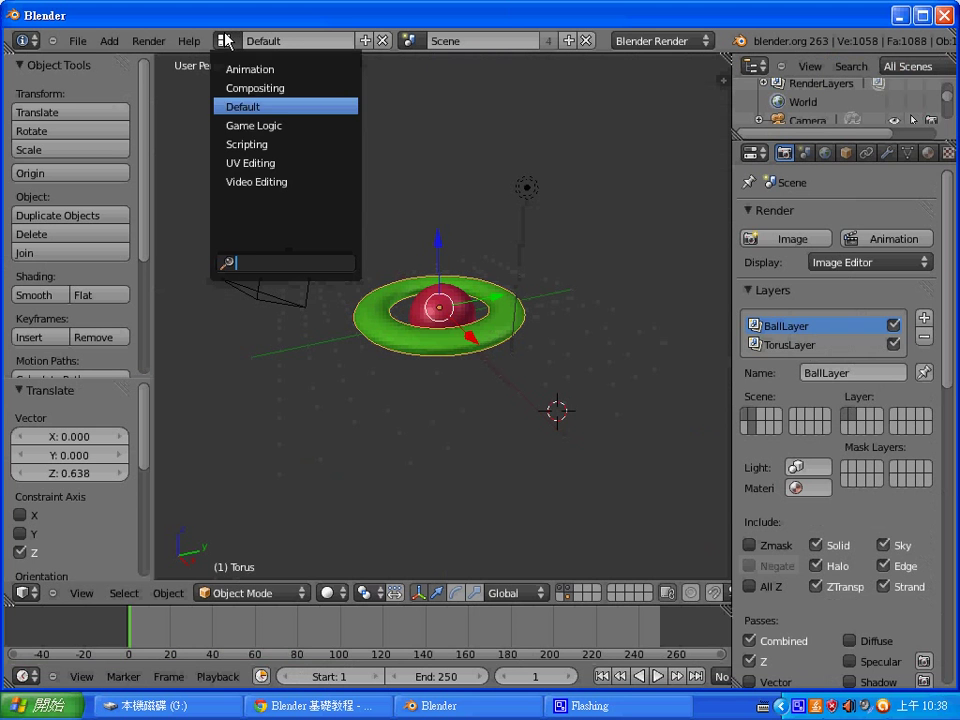
{"action": "left_click", "coordinate": [270, 88]}
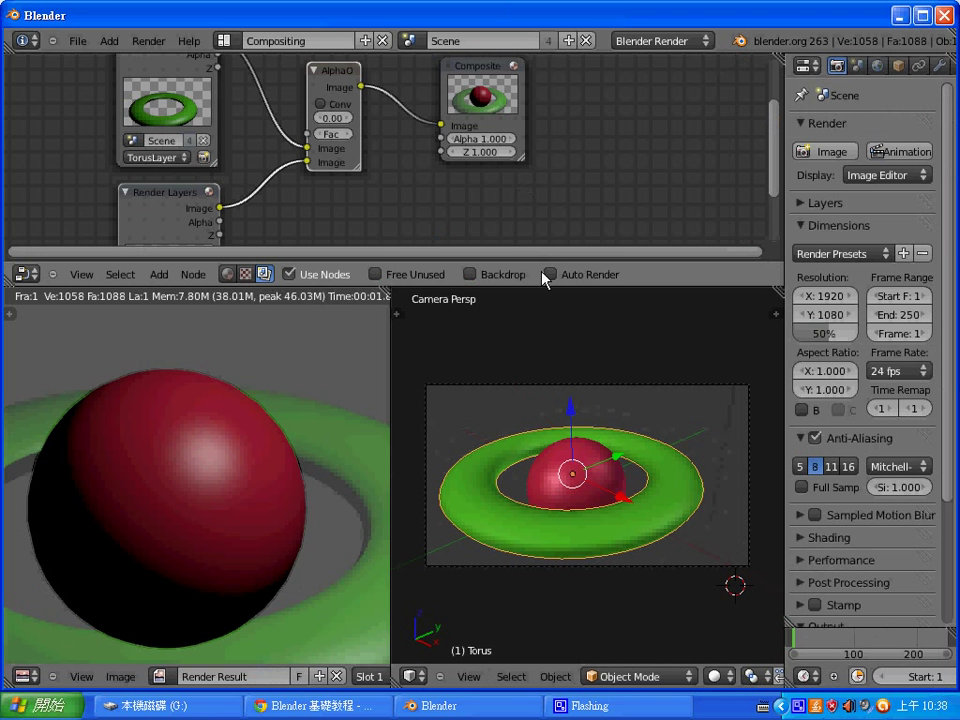
{"action": "key", "text": "F12"}
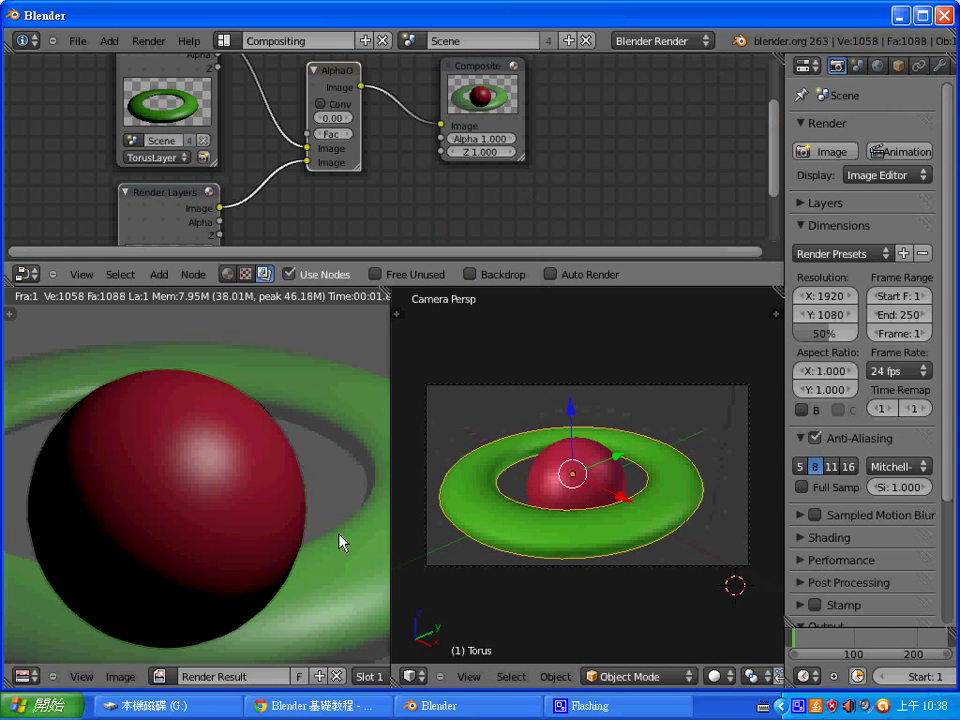
{"action": "scroll", "coordinate": [320, 500], "scroll_direction": "down", "scroll_amount": 1}
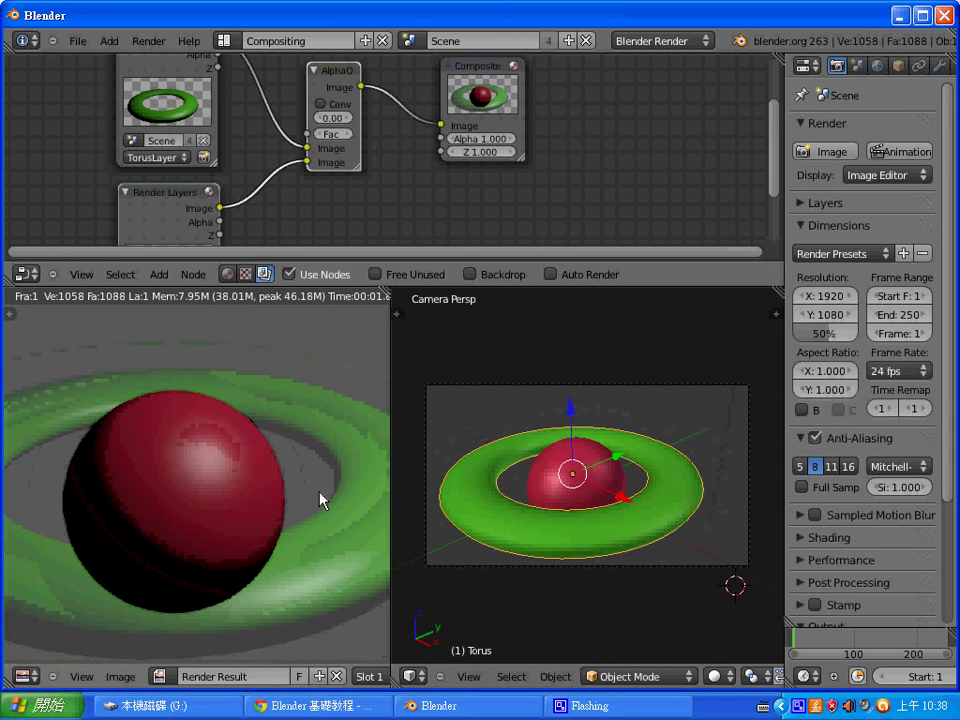
{"action": "scroll", "coordinate": [320, 500], "scroll_direction": "down", "scroll_amount": 1}
{"action": "scroll", "coordinate": [320, 500], "scroll_direction": "down", "scroll_amount": 1}
{"action": "scroll", "coordinate": [320, 500], "scroll_direction": "down", "scroll_amount": 1}
{"action": "scroll", "coordinate": [320, 500], "scroll_direction": "down", "scroll_amount": 1}
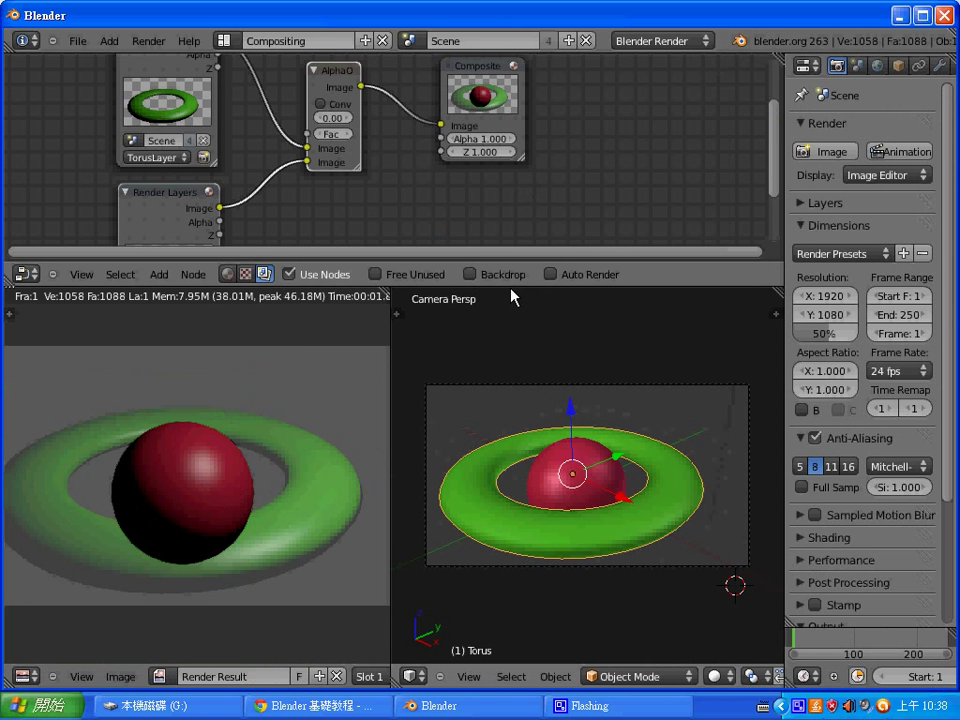
{"action": "left_click_drag", "start_coordinate": [510, 287], "coordinate": [519, 404]}
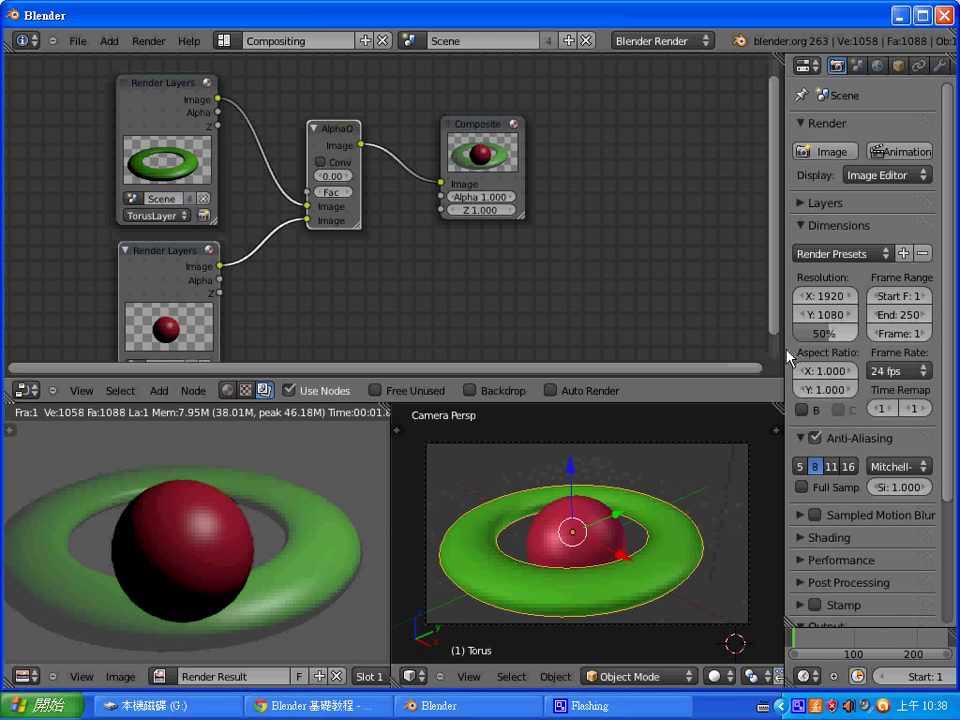
{"action": "left_click_drag", "start_coordinate": [787, 355], "coordinate": [708, 330]}
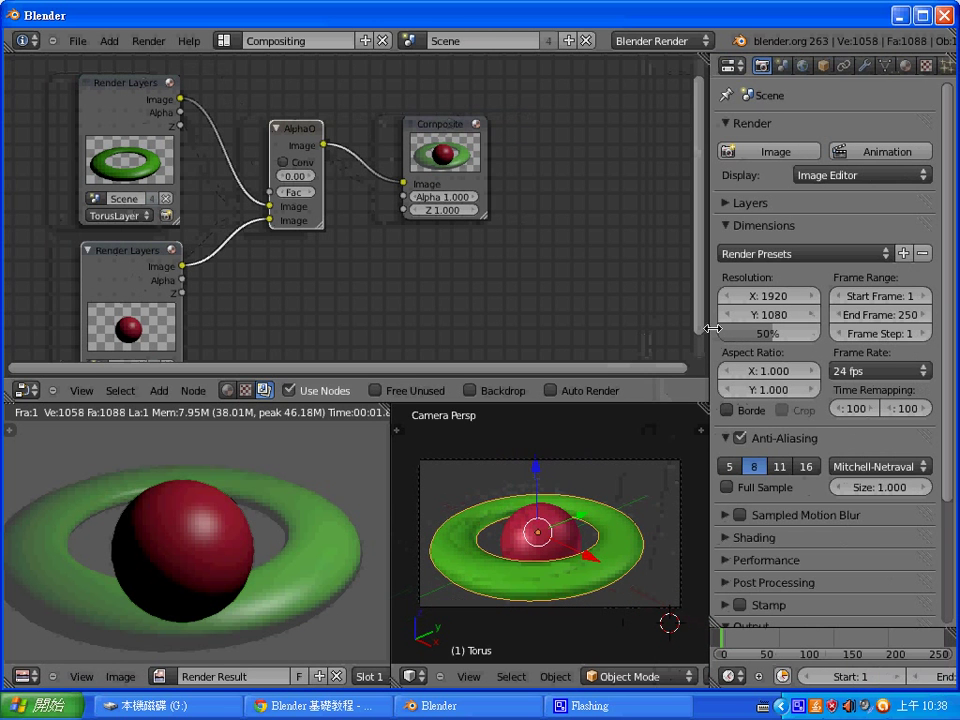
In the Default layout, enable mask layers for BallLayer and render so the torus front overlaps the ball.
{"action": "left_click", "coordinate": [225, 41]}
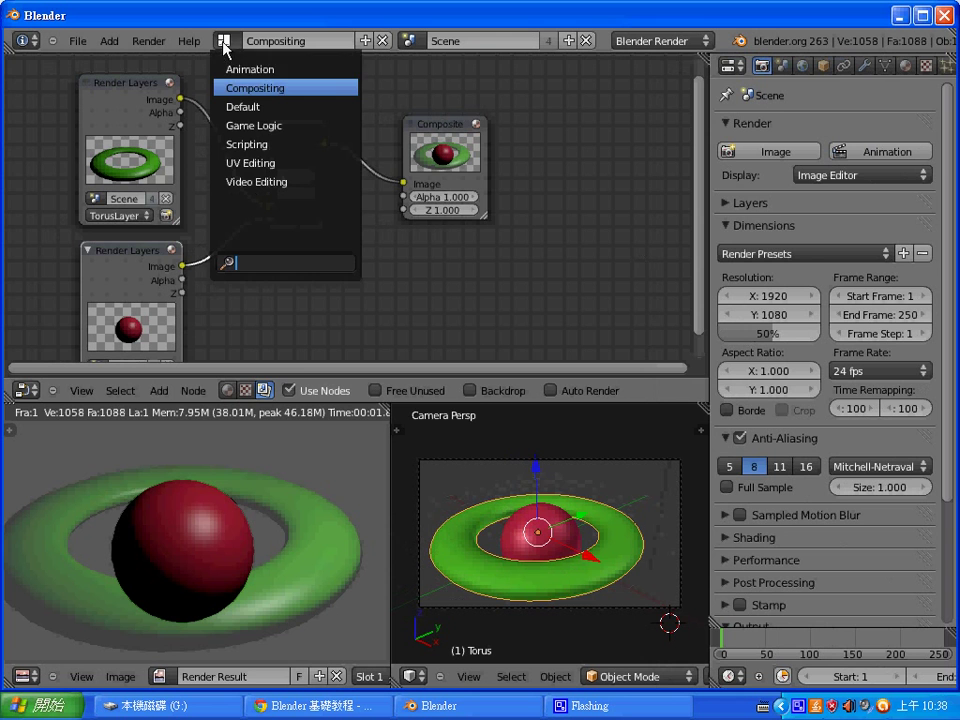
{"action": "left_click", "coordinate": [242, 106]}
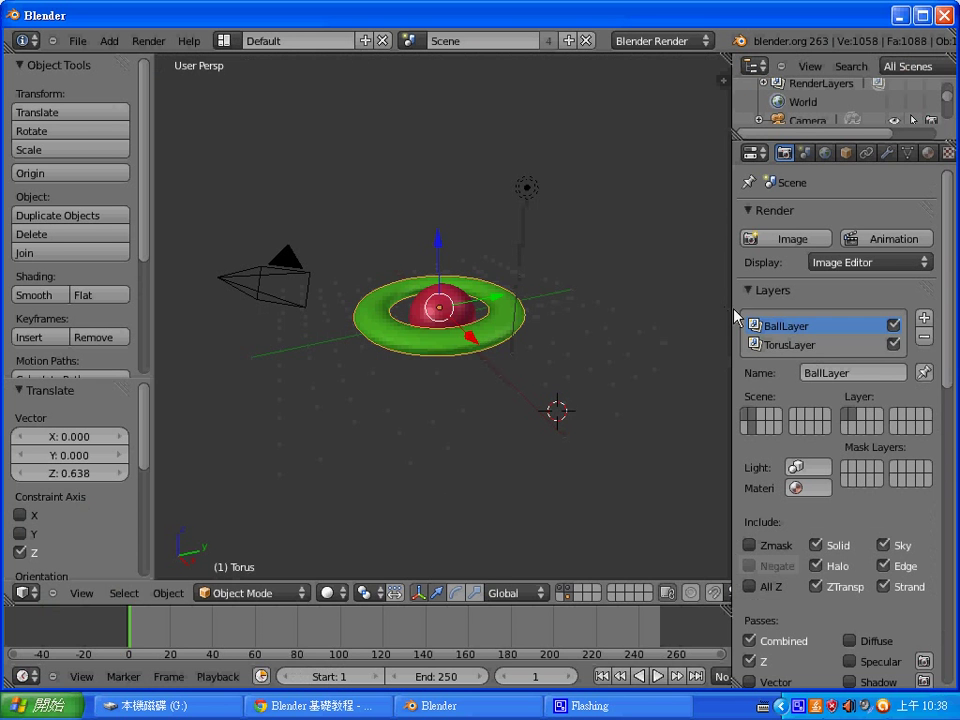
{"action": "left_click_drag", "start_coordinate": [731, 315], "coordinate": [657, 288]}
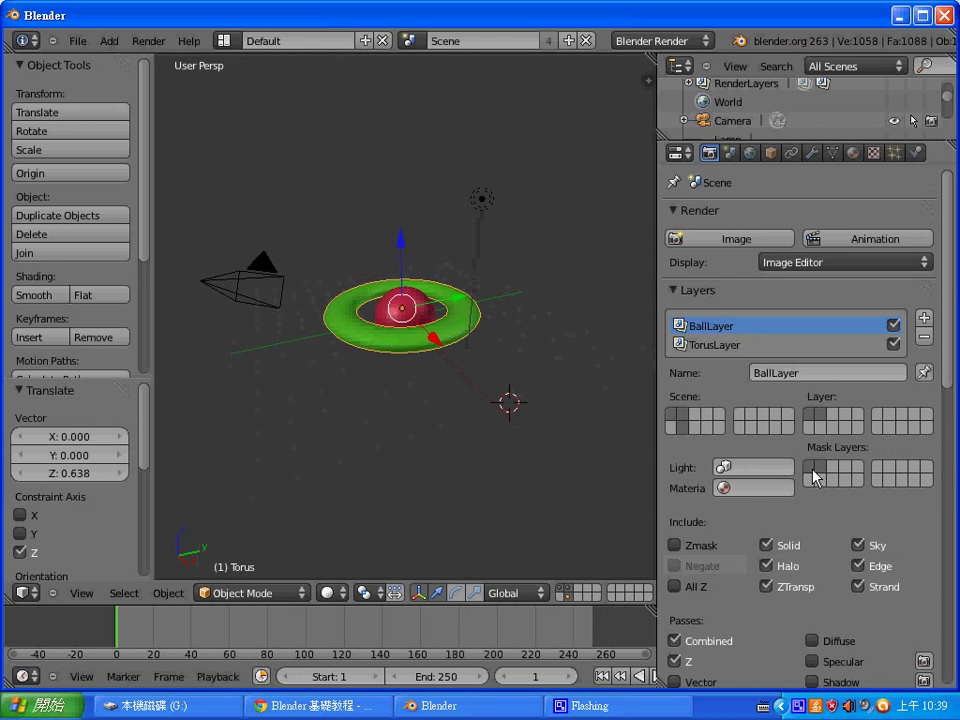
{"action": "left_click", "coordinate": [813, 468]}
{"action": "left_click", "coordinate": [819, 478]}
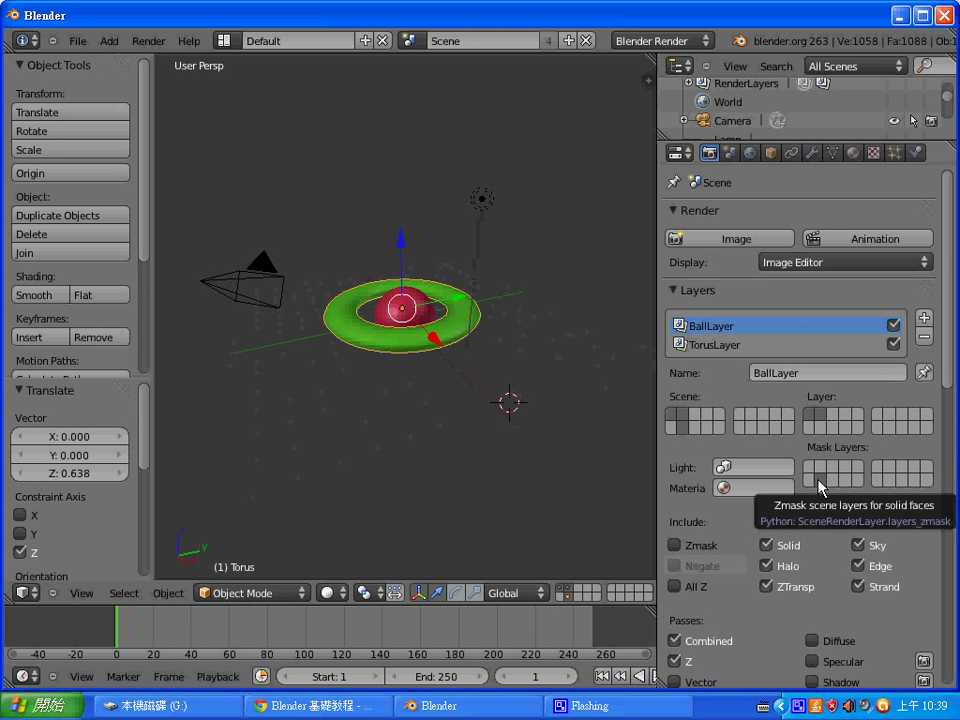
{"action": "left_click", "coordinate": [818, 484]}
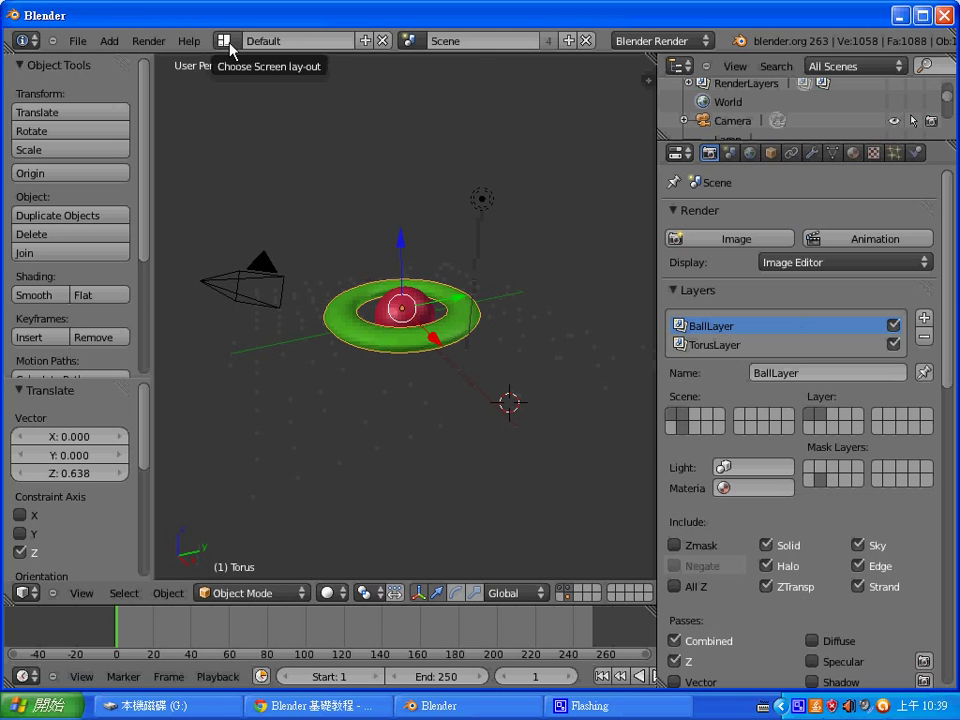
{"action": "key", "text": "F12"}
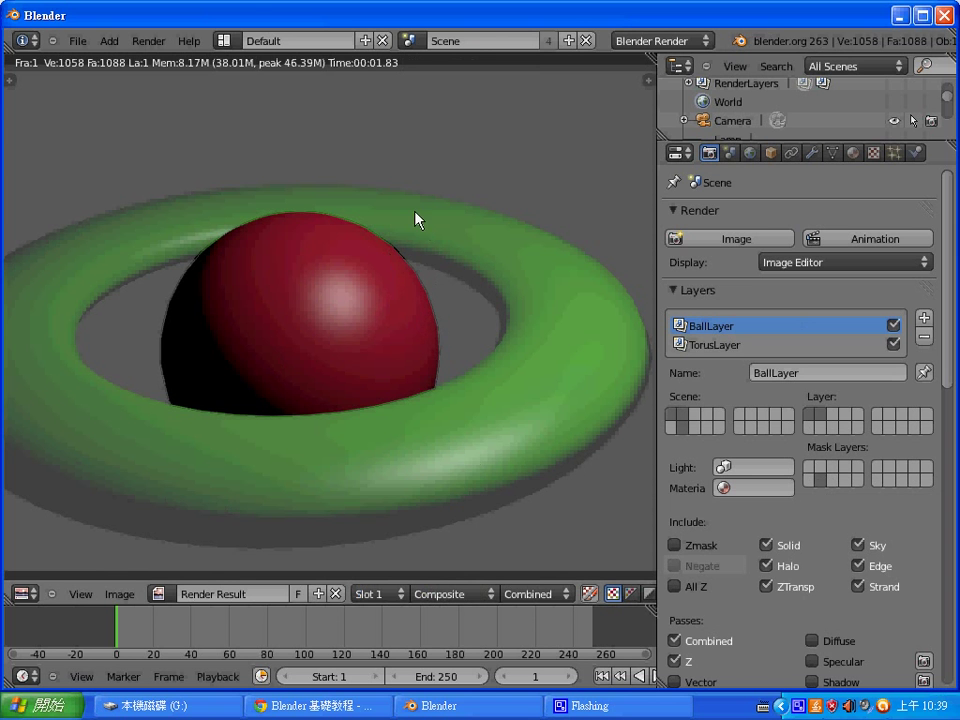
{"action": "left_click", "coordinate": [226, 42]}
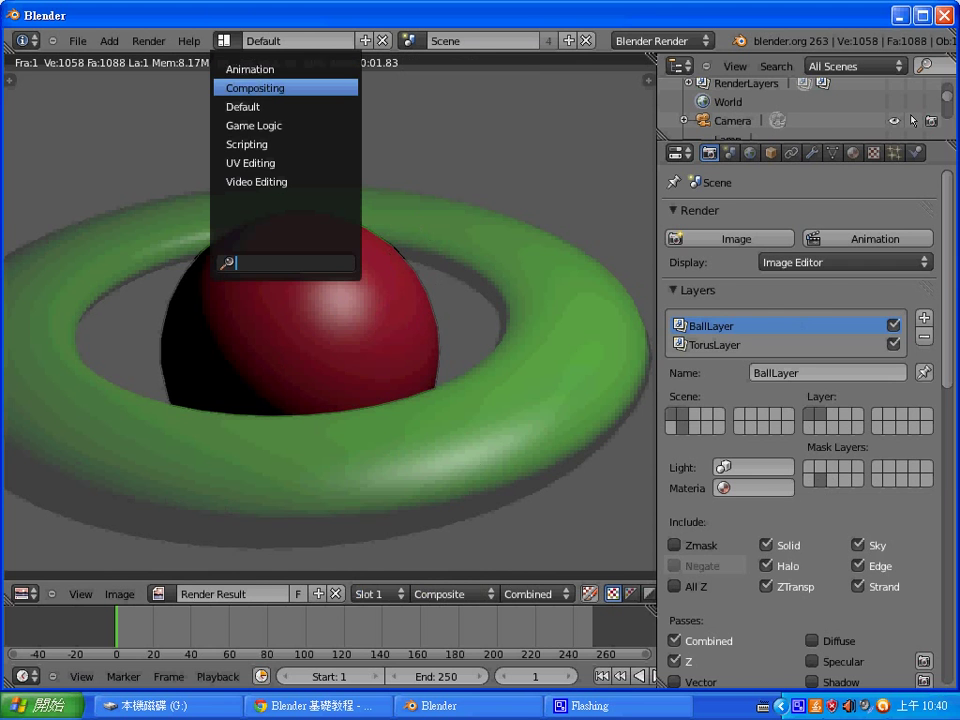
In the Compositing layout, shift the Composite and AlphaOver nodes right to make room.
{"action": "left_click", "coordinate": [255, 88]}
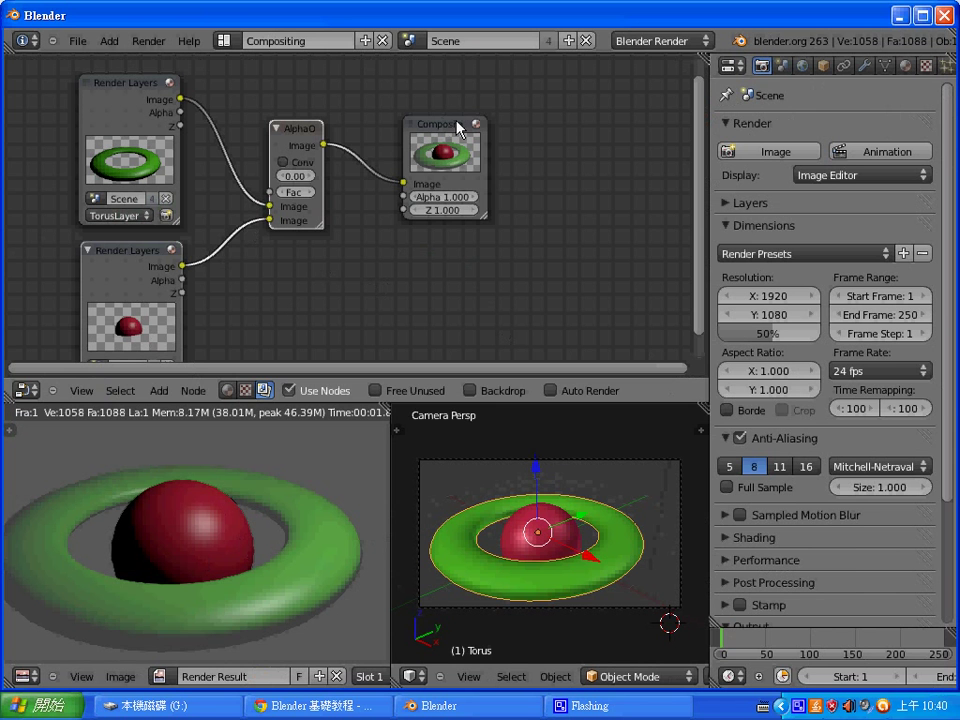
{"action": "left_click_drag", "start_coordinate": [459, 128], "coordinate": [599, 123]}
{"action": "left_click_drag", "start_coordinate": [293, 128], "coordinate": [476, 117]}
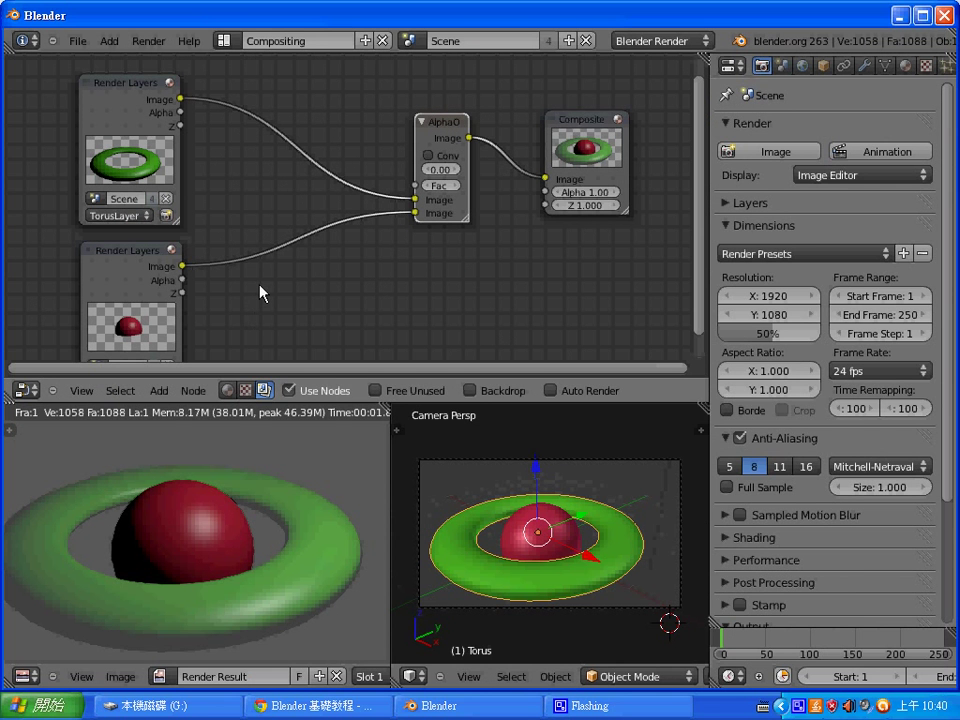
Insert a Fast Gaussian Blur node on the ball's image link, keeping X size at 0.
{"action": "key", "text": "shift+a"}
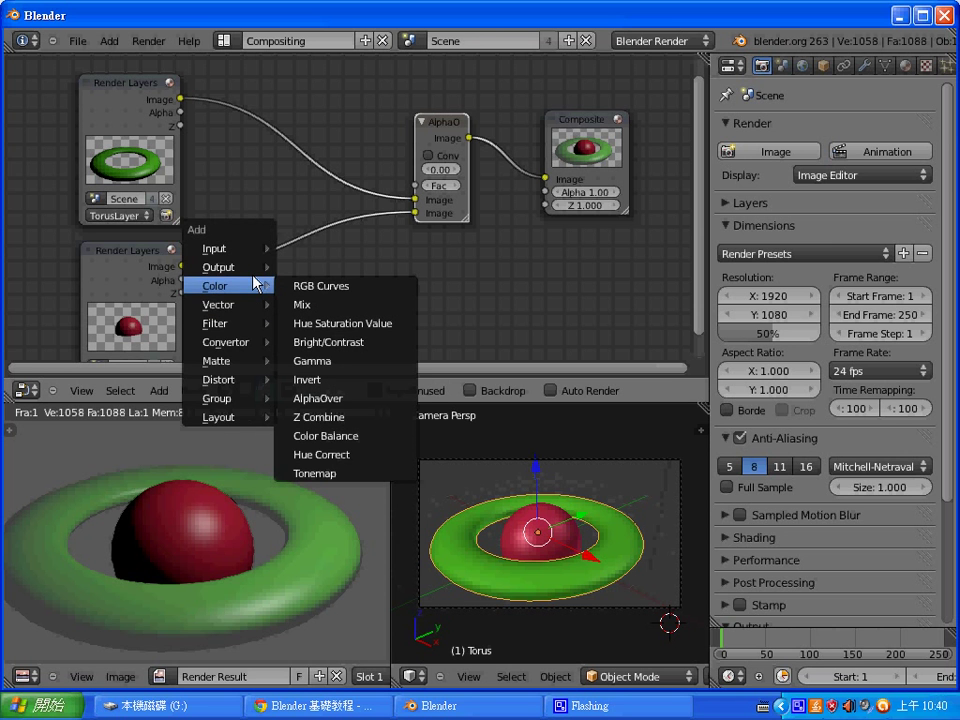
{"action": "mouse_move", "coordinate": [215, 323]}
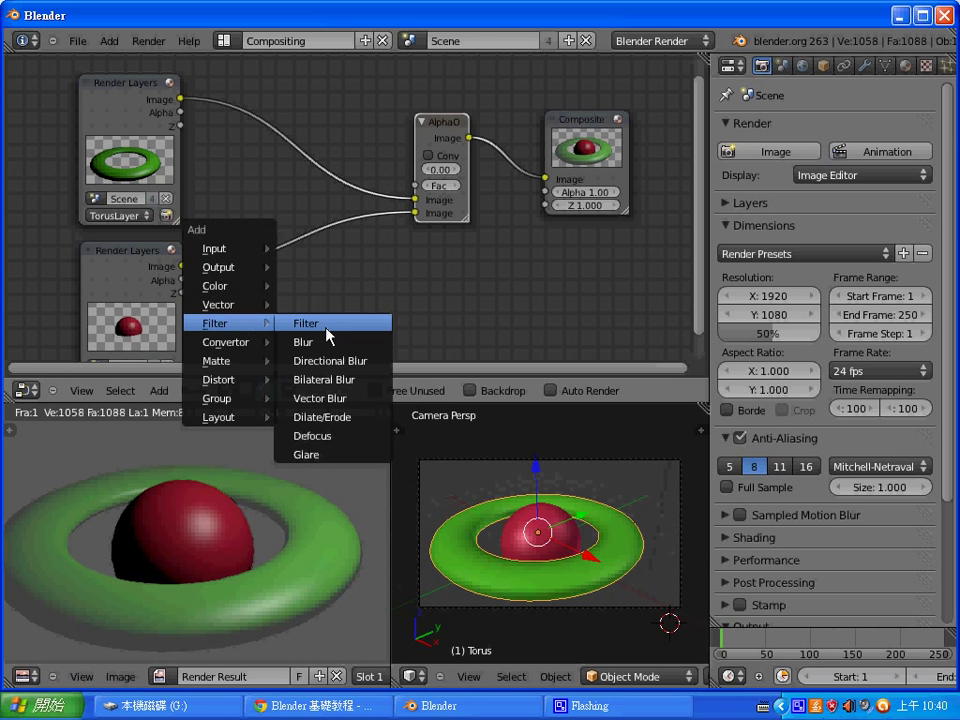
{"action": "left_click", "coordinate": [328, 347]}
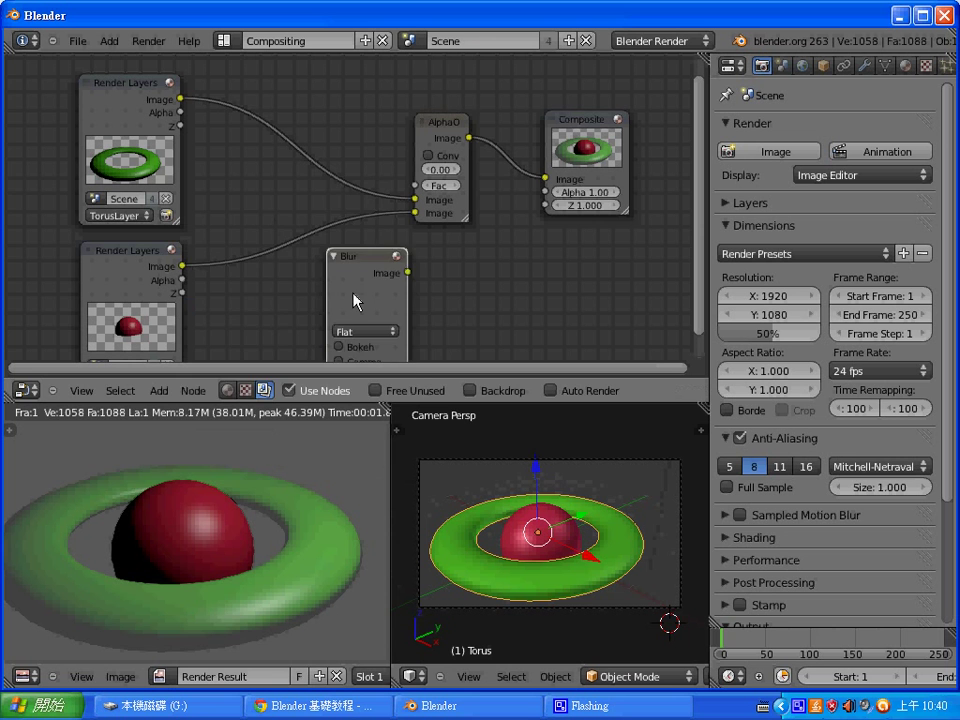
{"action": "left_click", "coordinate": [276, 195]}
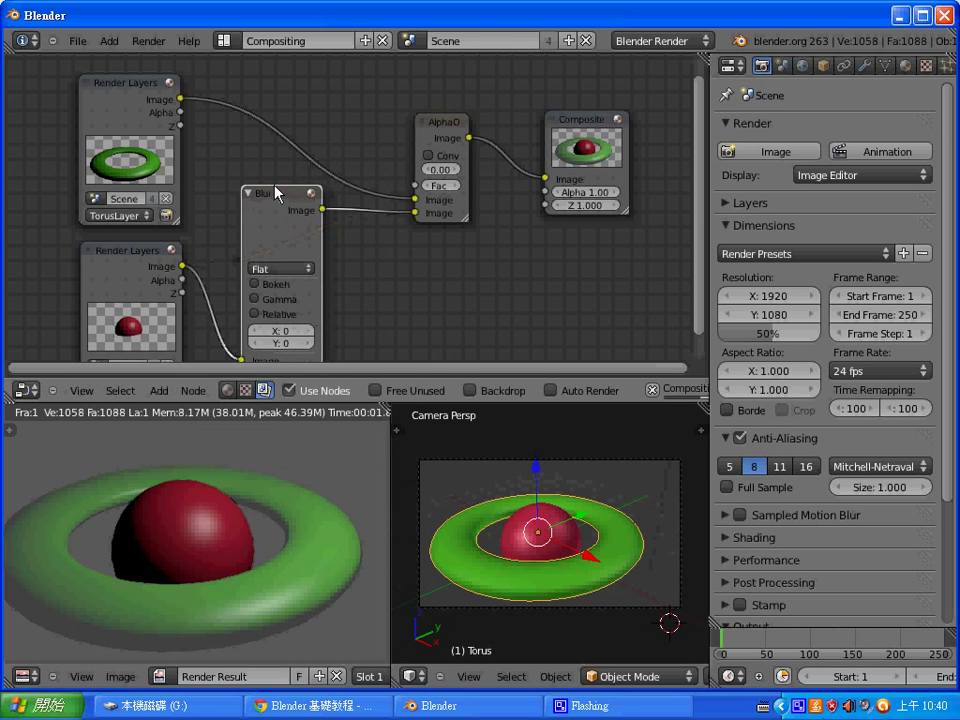
{"action": "left_click", "coordinate": [305, 274]}
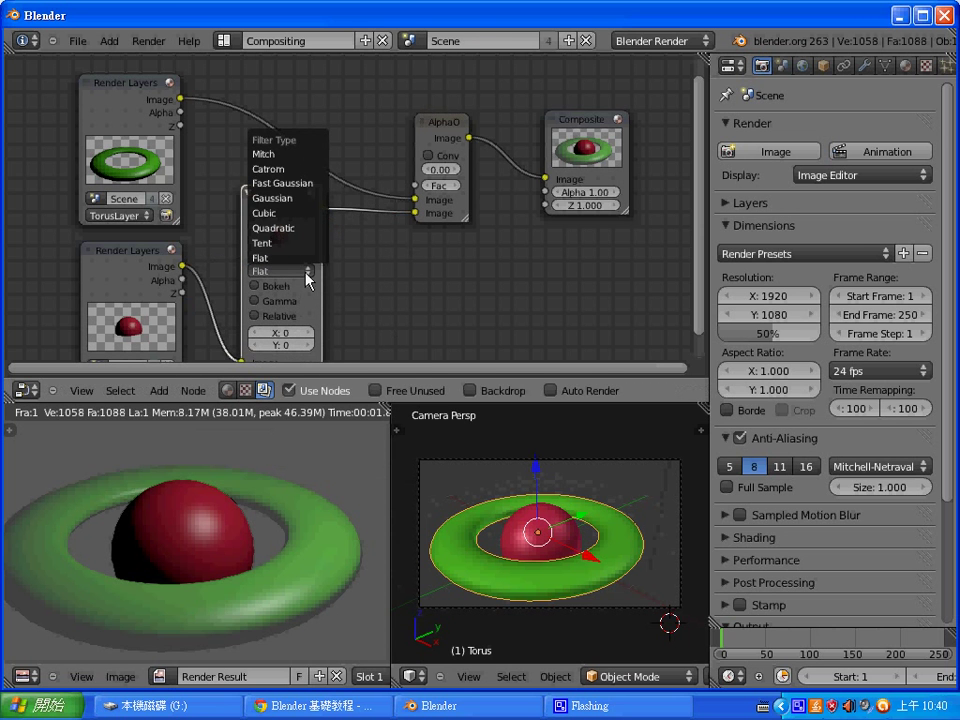
{"action": "left_click", "coordinate": [311, 185]}
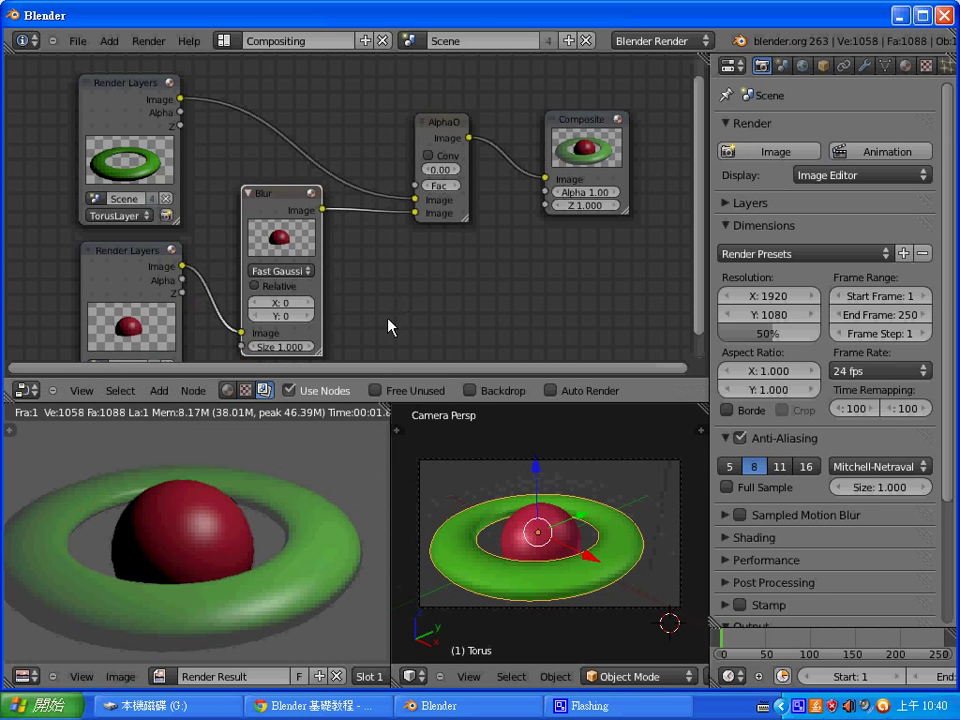
{"action": "left_click", "coordinate": [311, 303]}
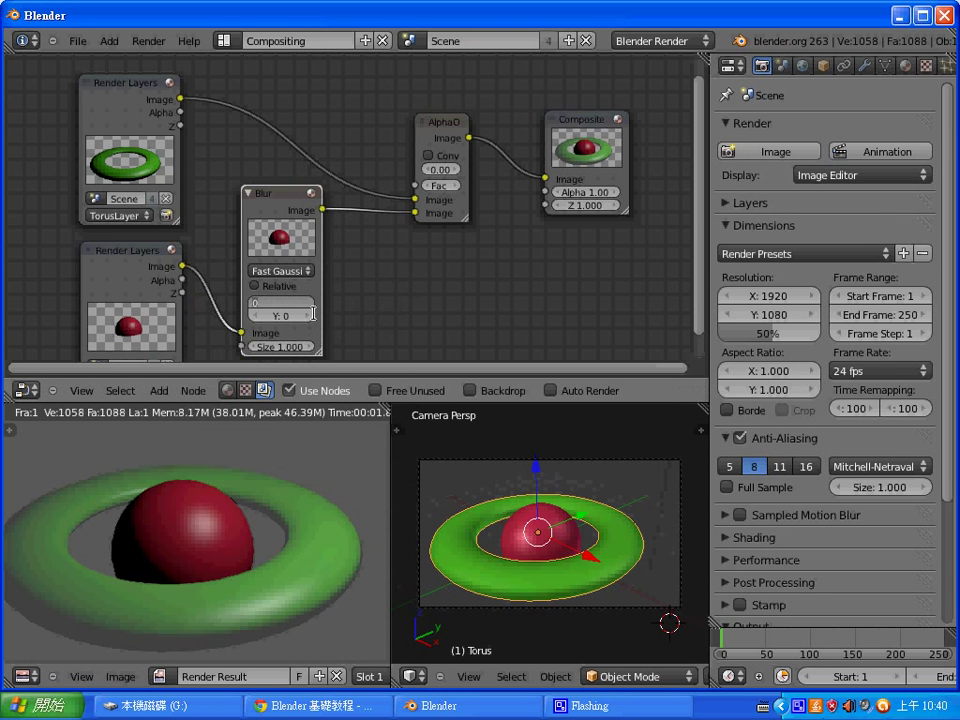
{"action": "left_click", "coordinate": [288, 316]}
Set the Blur node's Y size to 20 and render to preview the vertically blurred ball.
{"action": "type", "text": "5"}
{"action": "key", "text": "Return"}
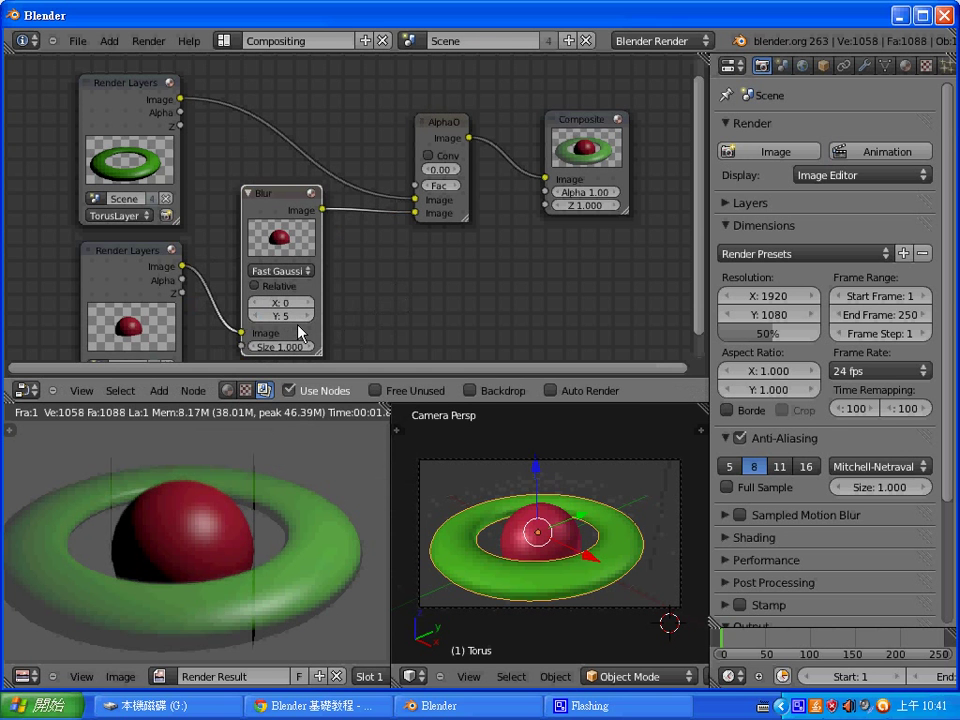
{"action": "left_click", "coordinate": [301, 316]}
{"action": "left_click", "coordinate": [272, 318]}
{"action": "type", "text": "100"}
{"action": "key", "text": "BackSpace"}
{"action": "key", "text": "Return"}
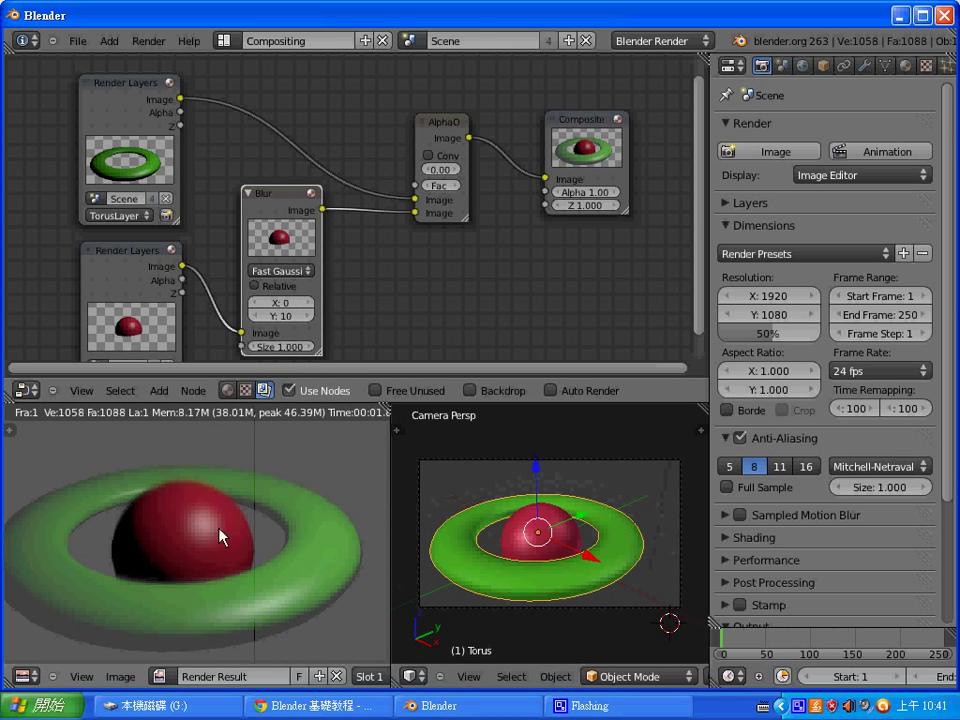
{"action": "left_click", "coordinate": [279, 315]}
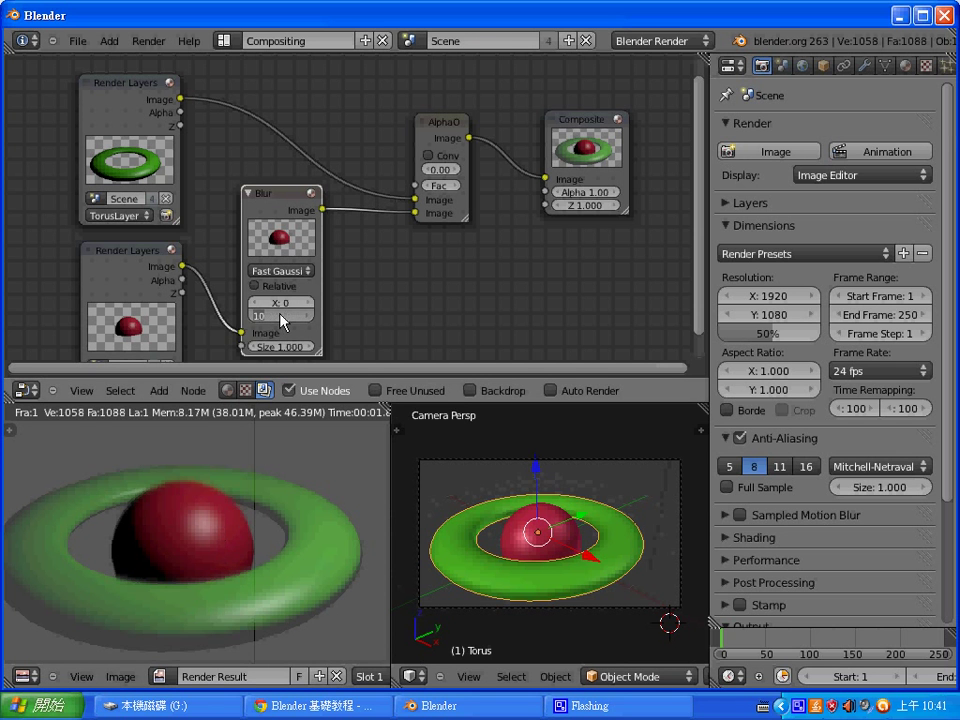
{"action": "type", "text": "20"}
{"action": "key", "text": "Return"}
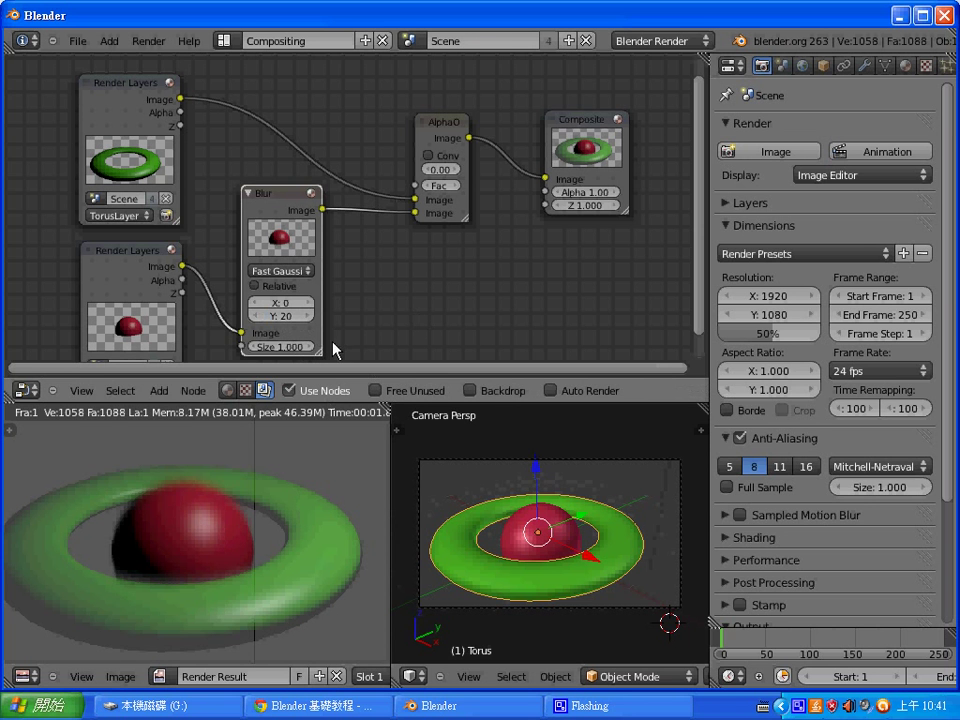
{"action": "key", "text": "F12"}
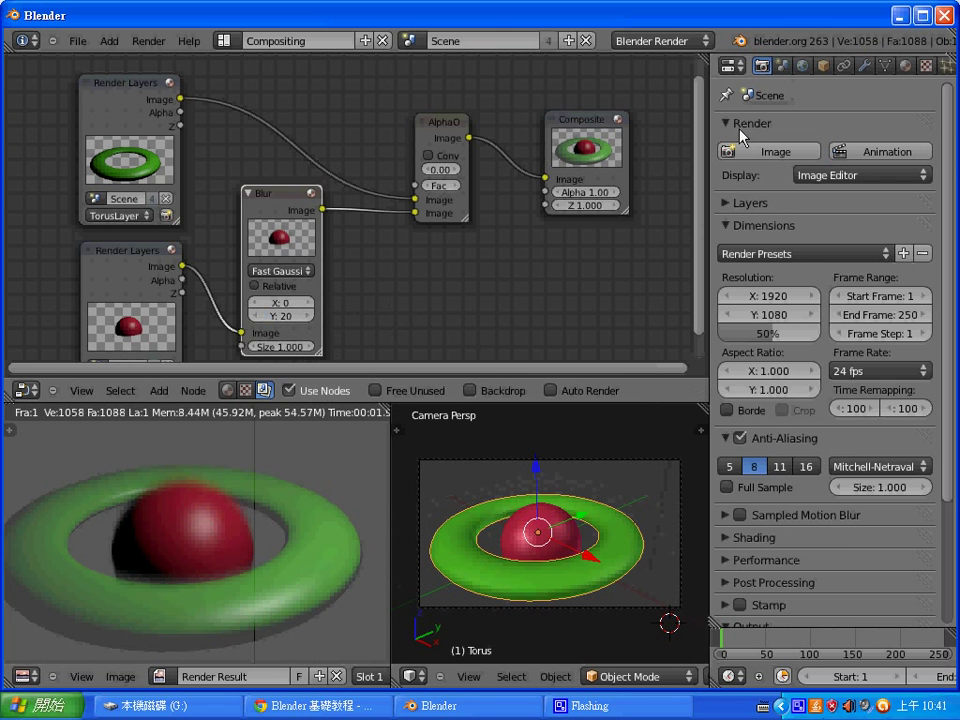
Expand the BallLayer and TorusLayer render layer settings and re-render the blurred composite.
{"action": "left_click", "coordinate": [730, 203]}
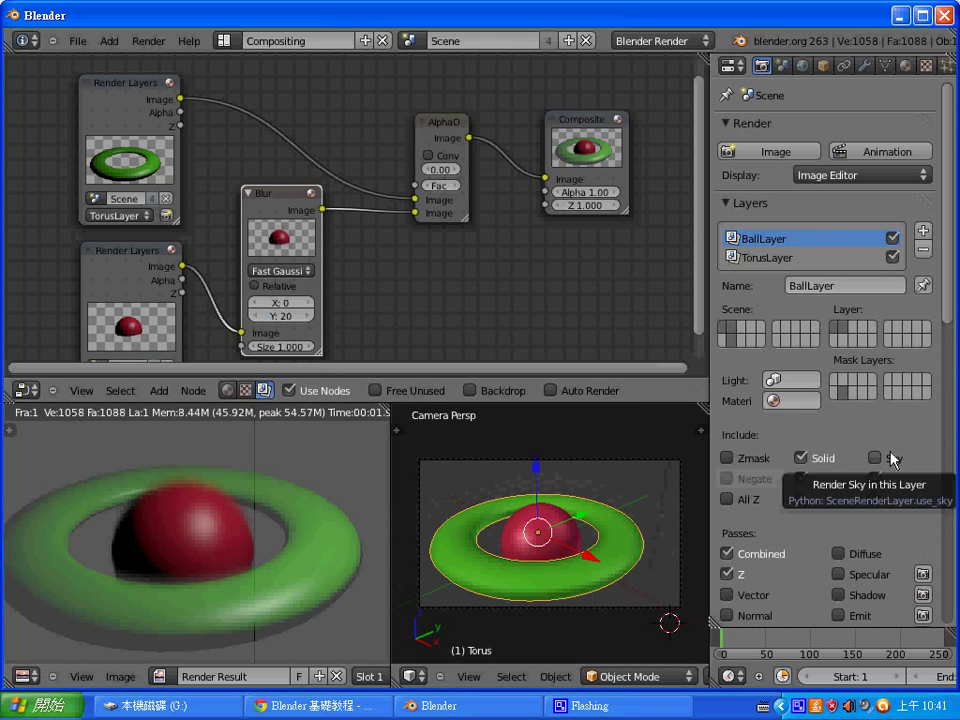
{"action": "key", "text": "F12"}
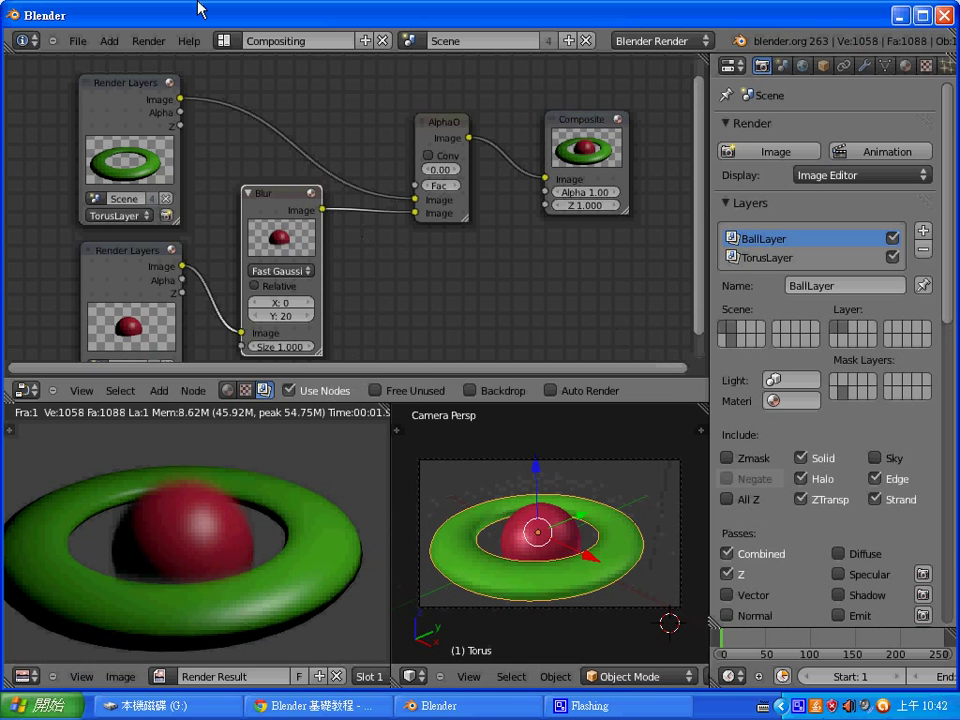
{"action": "left_click", "coordinate": [227, 42]}
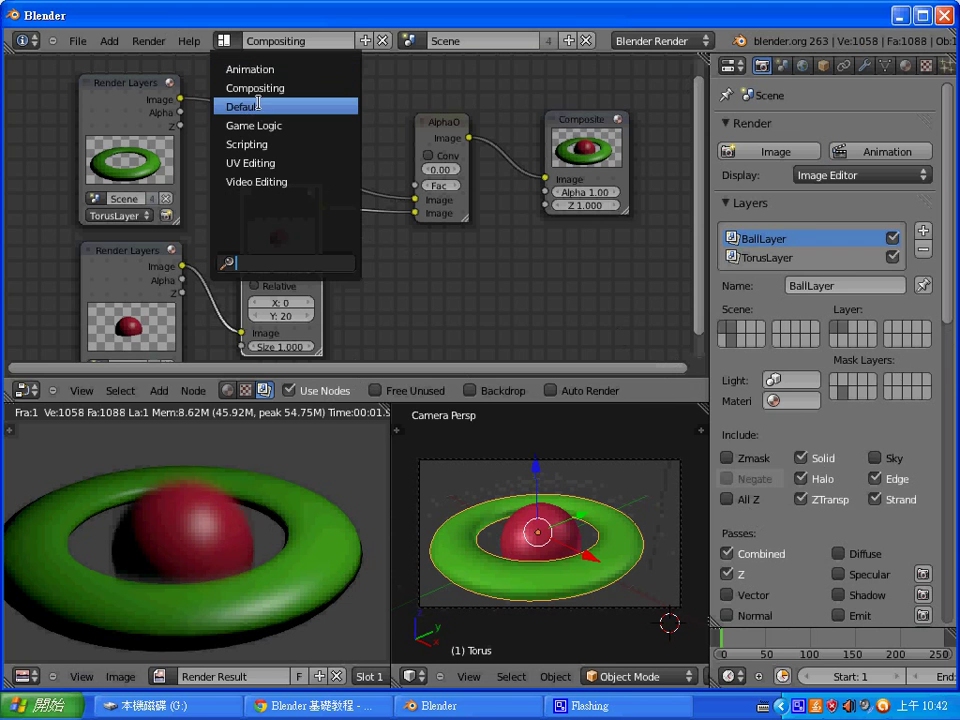
In the Default layout, select the sphere and move it up above the torus.
{"action": "left_click", "coordinate": [243, 106]}
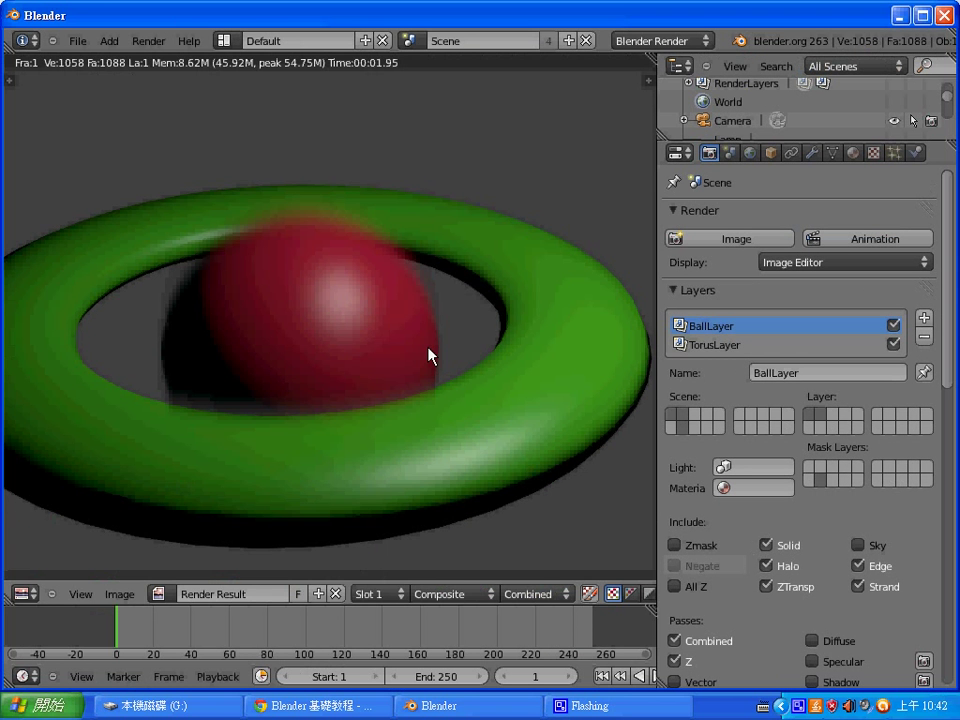
{"action": "key", "text": "Escape"}
{"action": "right_click", "coordinate": [411, 308]}
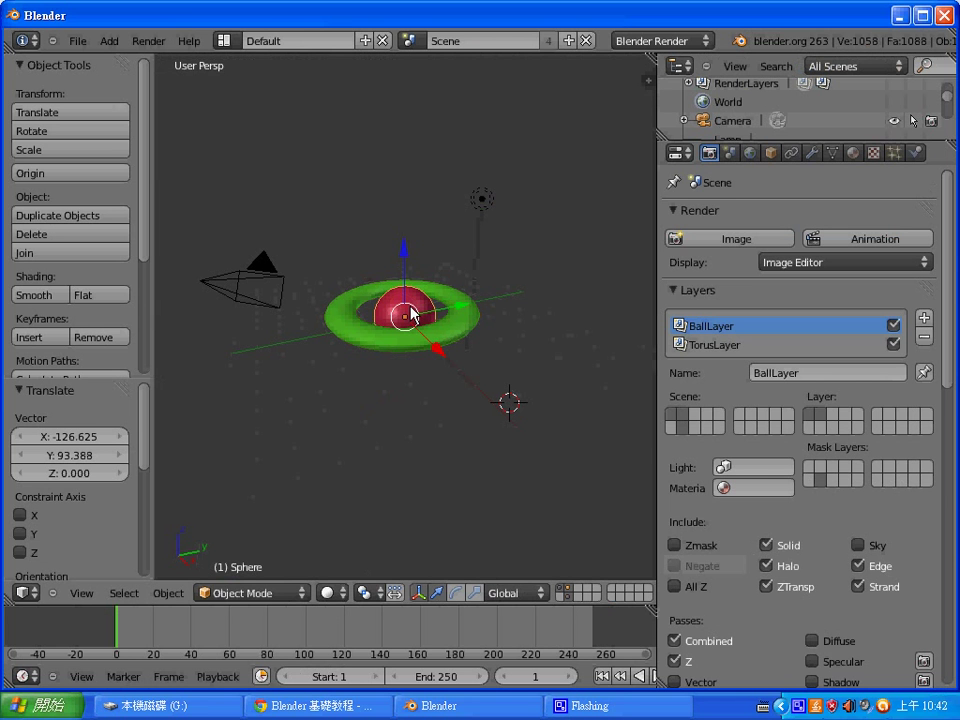
{"action": "key", "text": "g"}
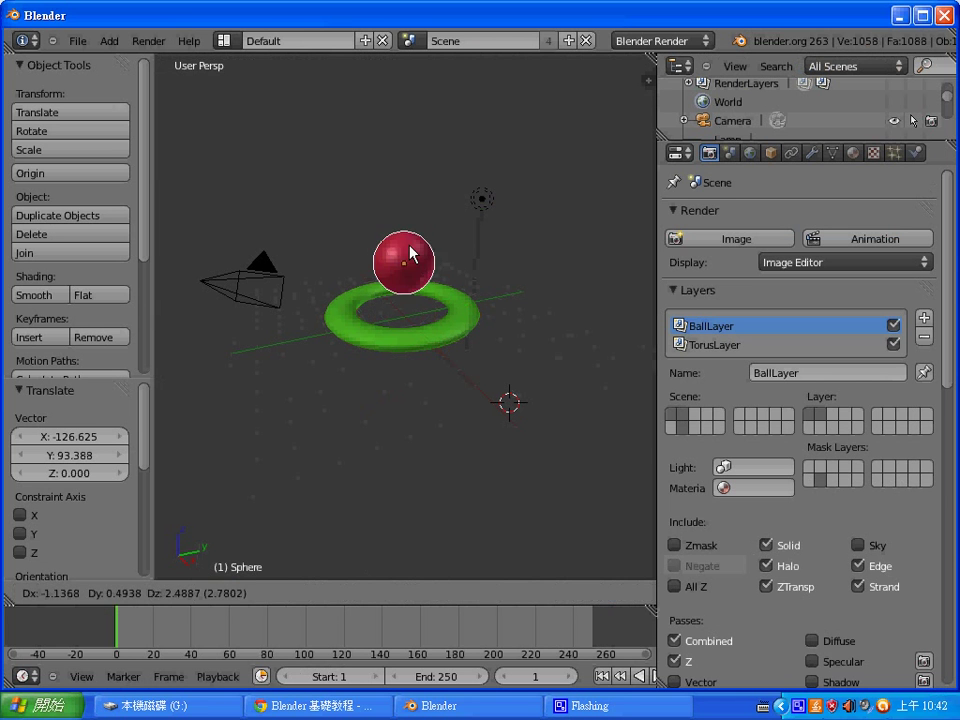
{"action": "left_click", "coordinate": [410, 242]}
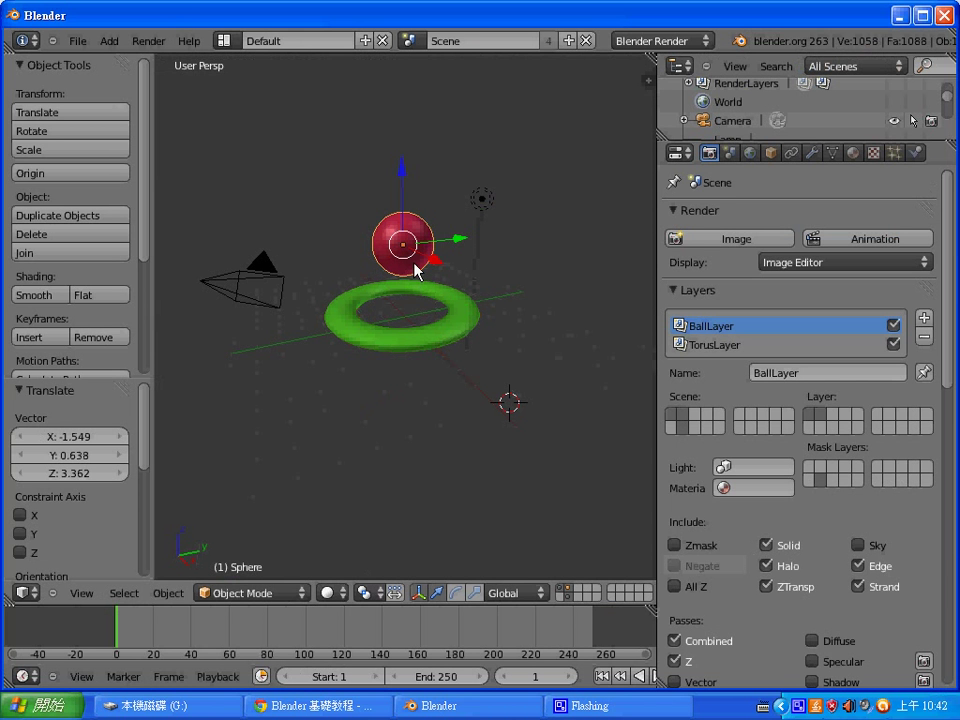
{"action": "key", "text": "g"}
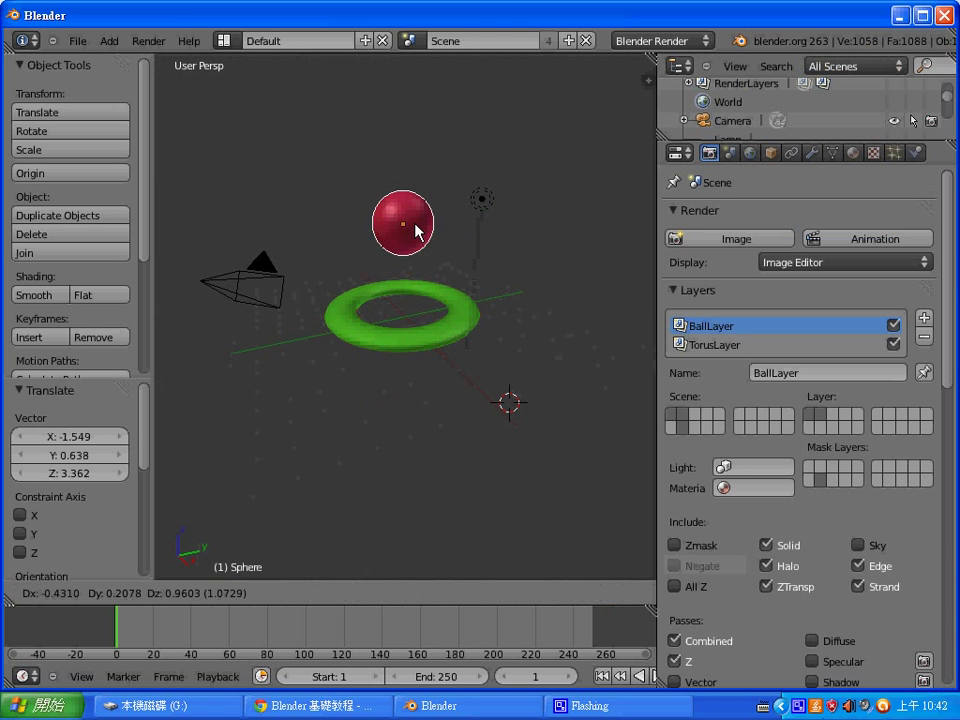
{"action": "left_click", "coordinate": [420, 228]}
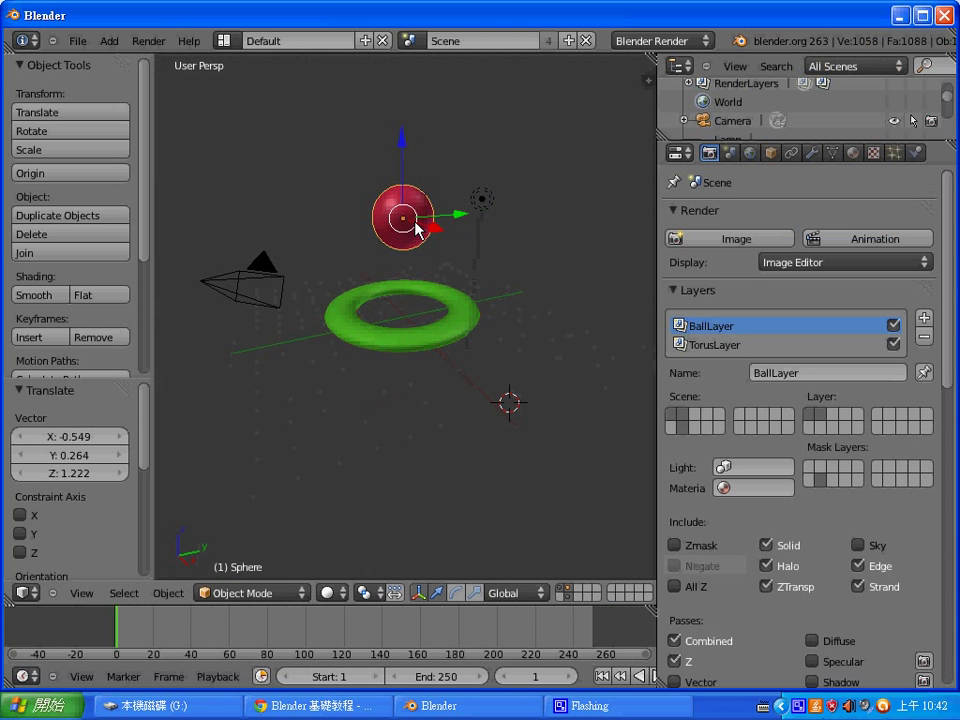
Insert a Location keyframe for the sphere at frame 1, then go to frame 20.
{"action": "key", "text": "i"}
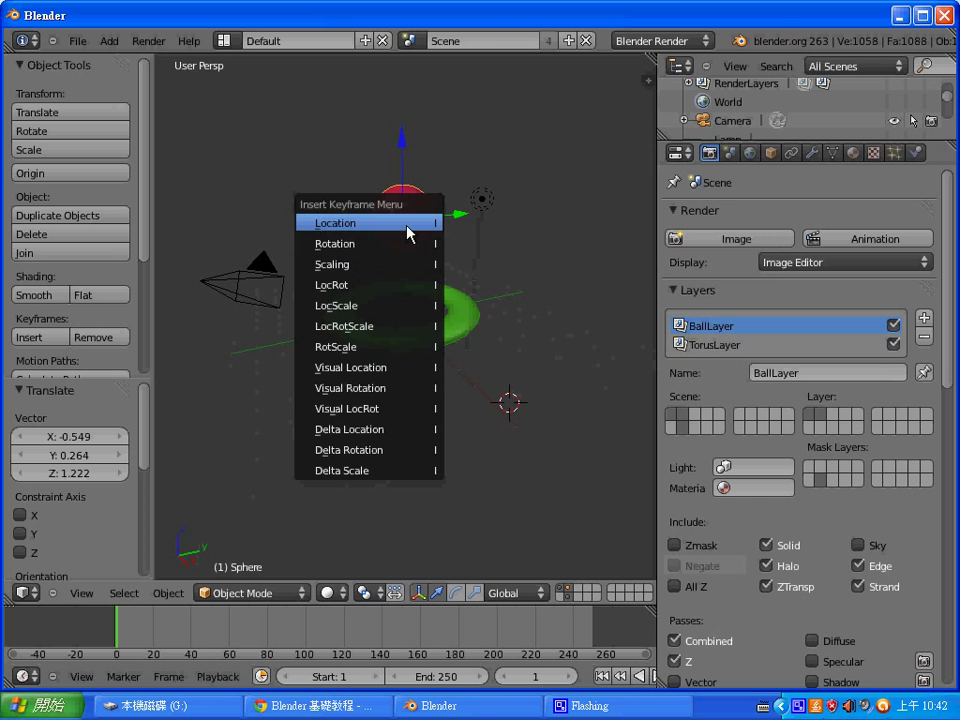
{"action": "left_click", "coordinate": [407, 231]}
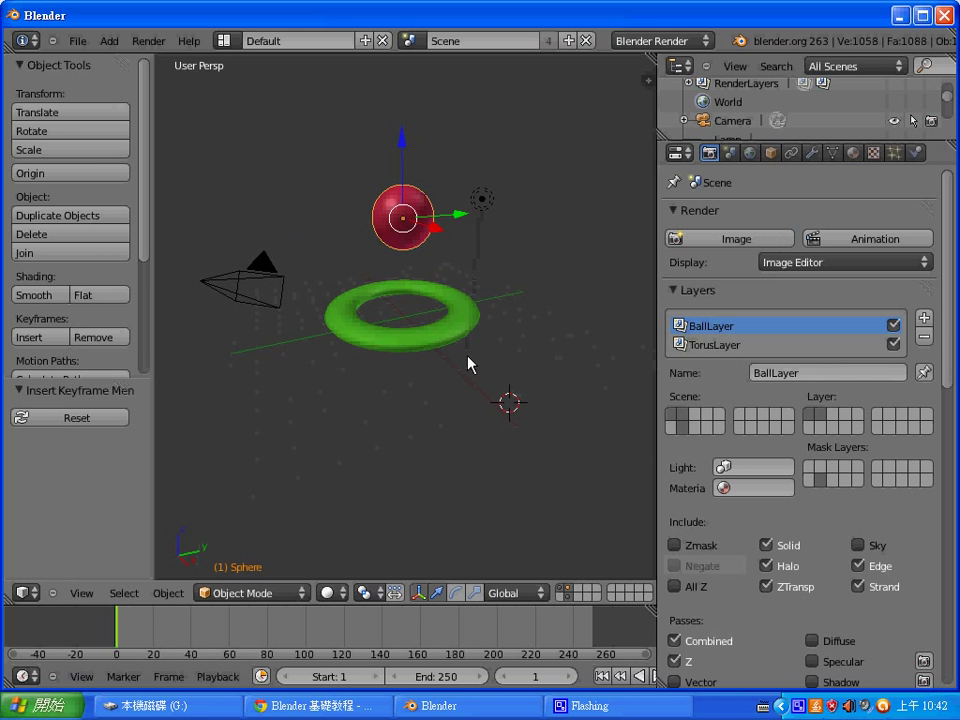
{"action": "left_click", "coordinate": [153, 641]}
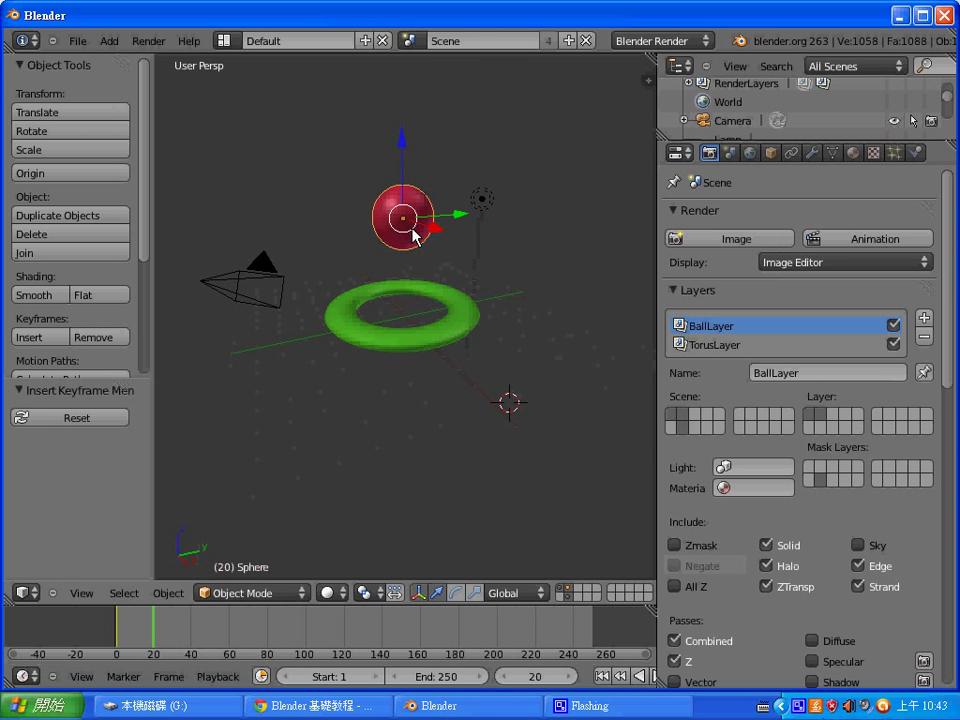
Lower the sphere 1.457 along Z toward the torus, undoing a misplaced move.
{"action": "key", "text": "g"}
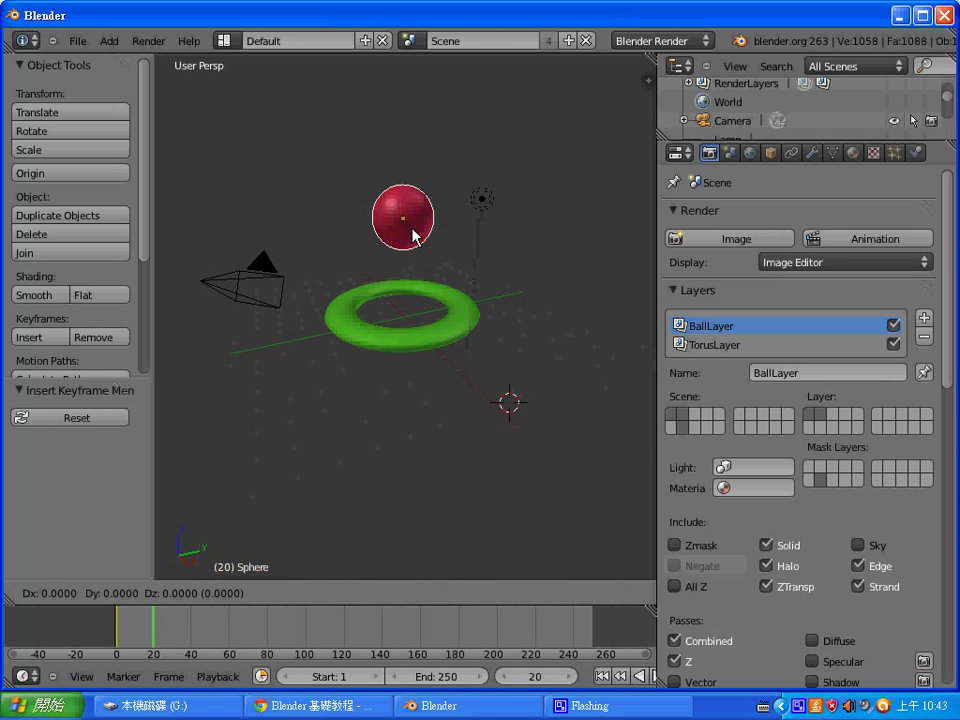
{"action": "key", "text": "z"}
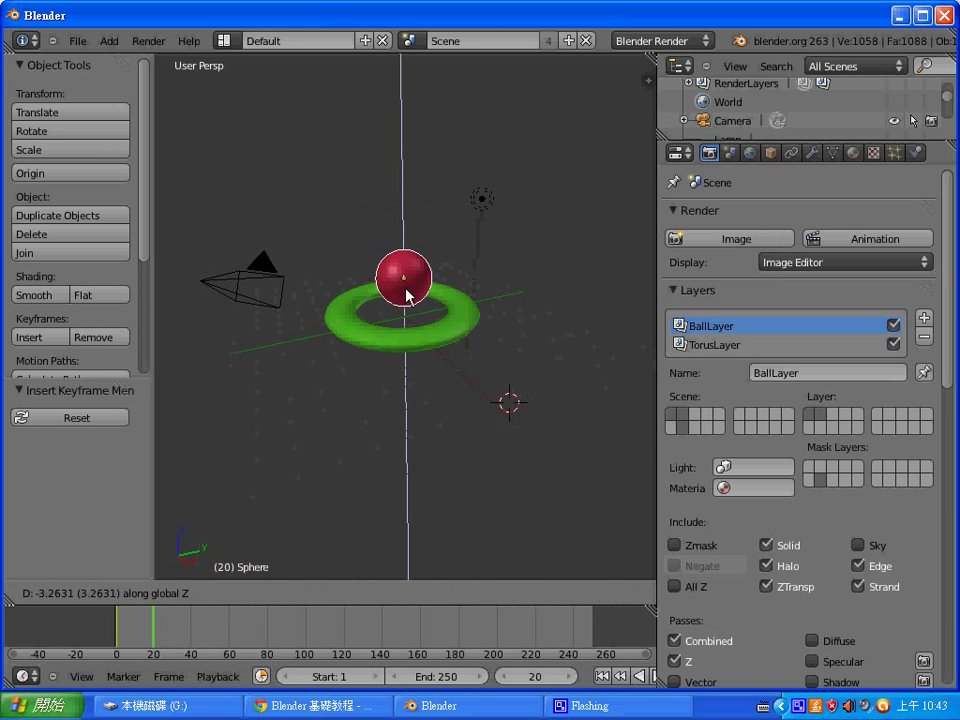
{"action": "left_click", "coordinate": [407, 298]}
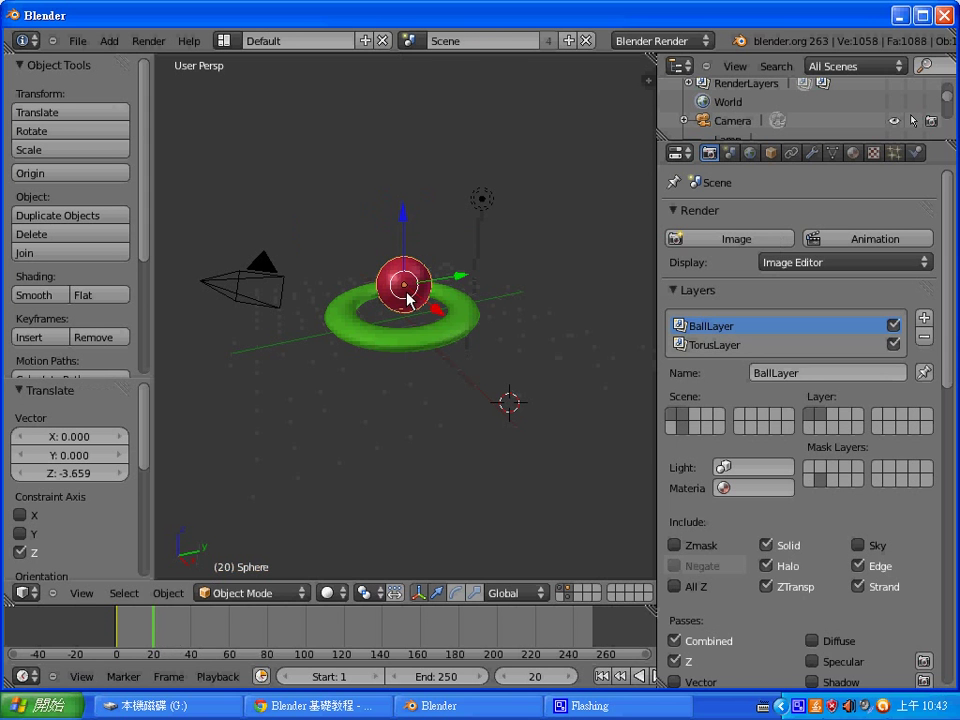
{"action": "key", "text": "g"}
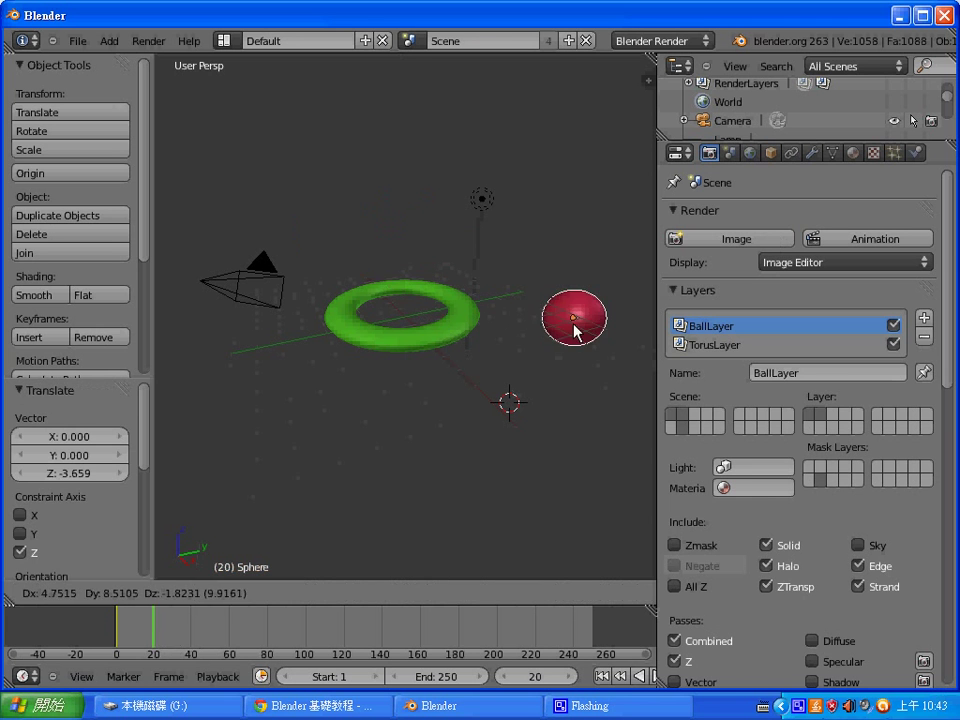
{"action": "left_click", "coordinate": [380, 273]}
{"action": "key", "text": "ctrl+z"}
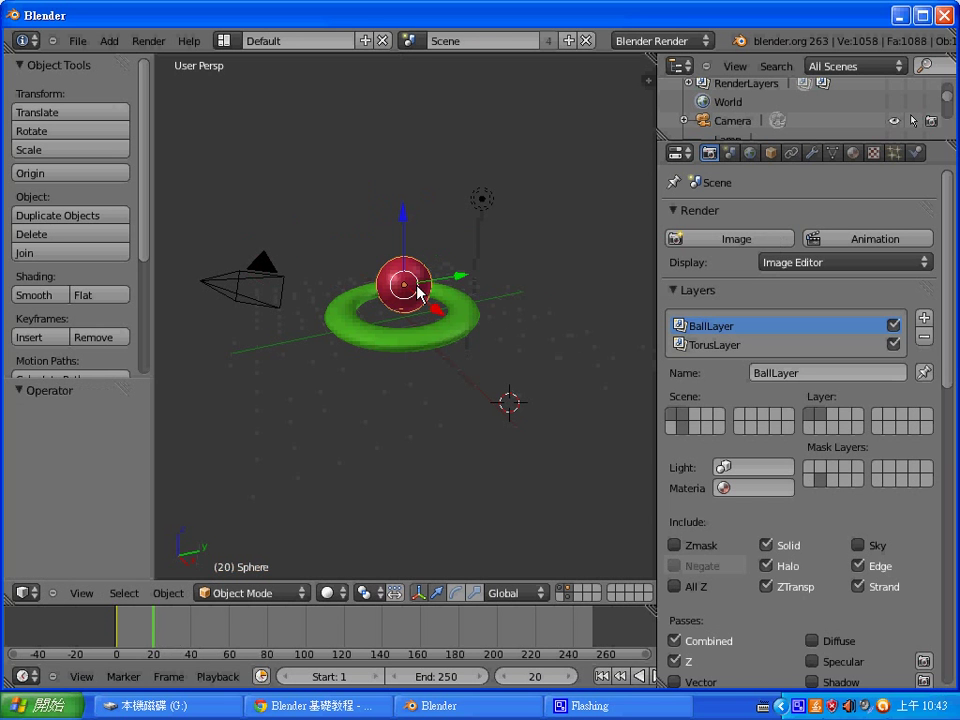
{"action": "key", "text": "ctrl+shift+z"}
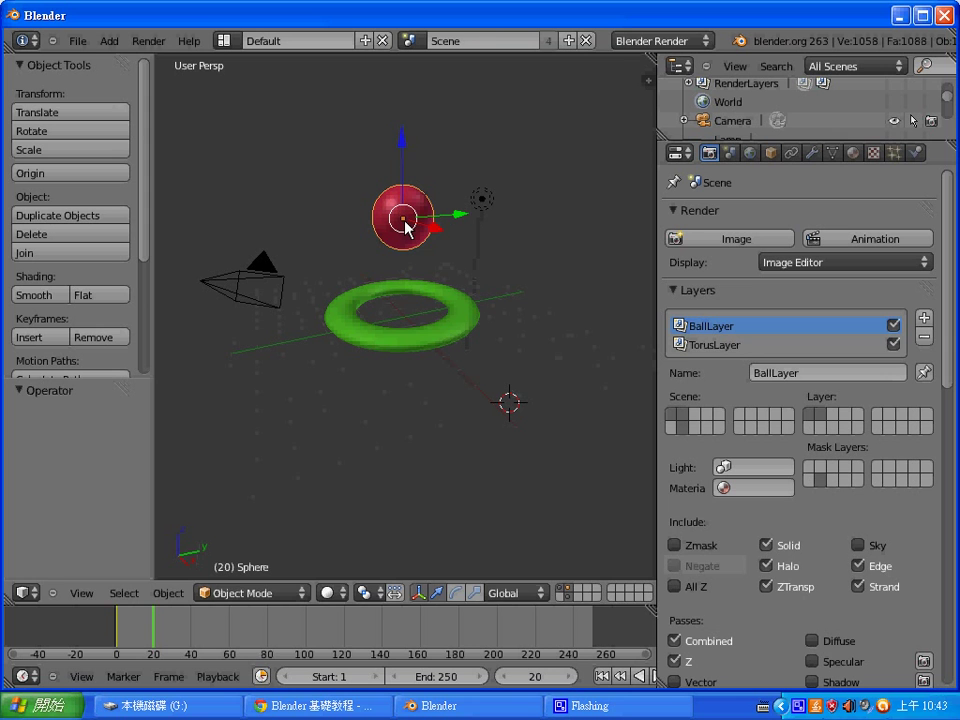
{"action": "key", "text": "g"}
{"action": "key", "text": "z"}
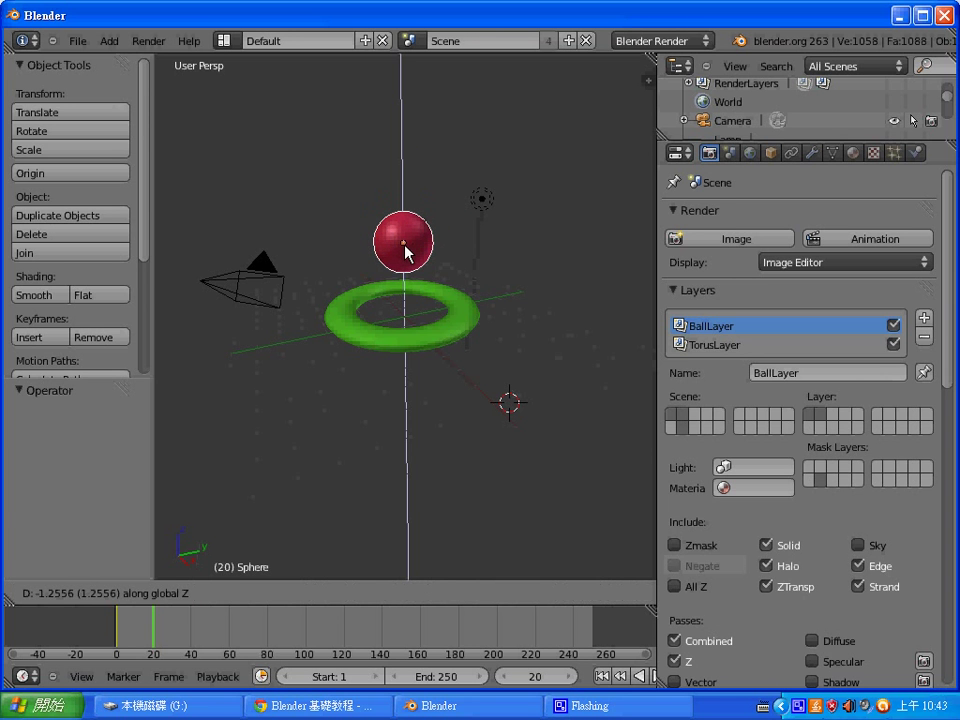
{"action": "left_click", "coordinate": [407, 253]}
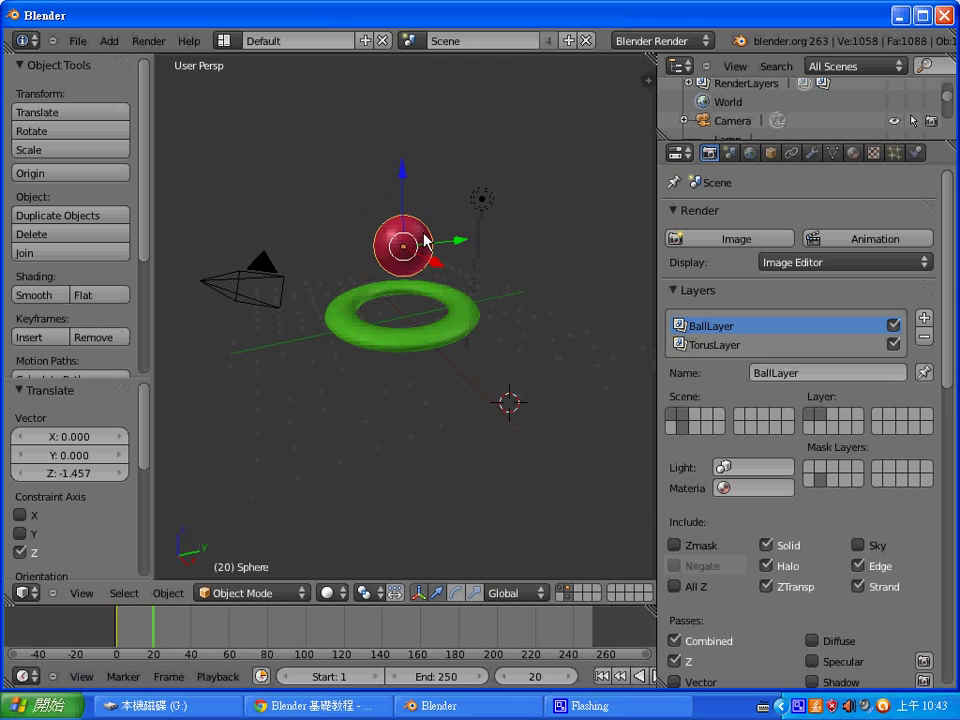
Keyframe the sphere's location at frame 20, then go to frame 40.
{"action": "key", "text": "i"}
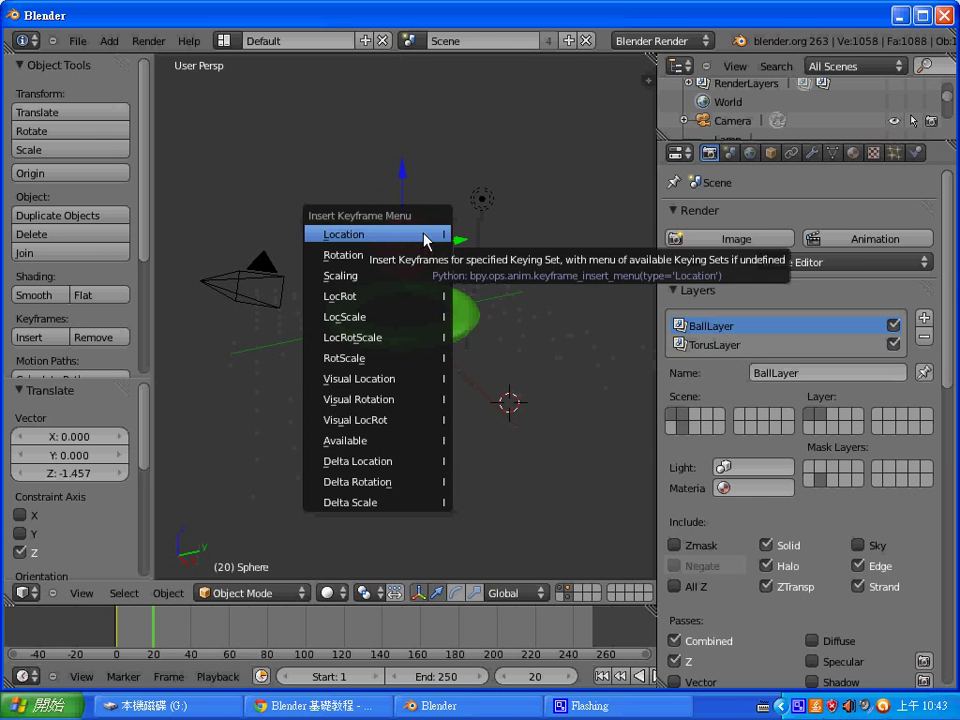
{"action": "left_click", "coordinate": [424, 240]}
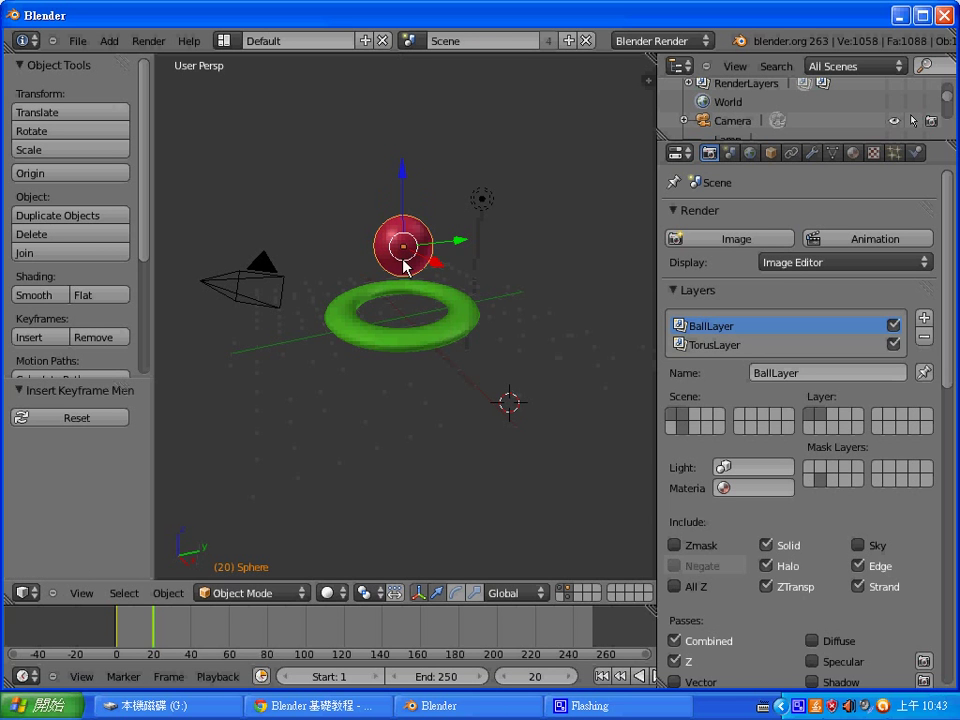
{"action": "left_click", "coordinate": [190, 645]}
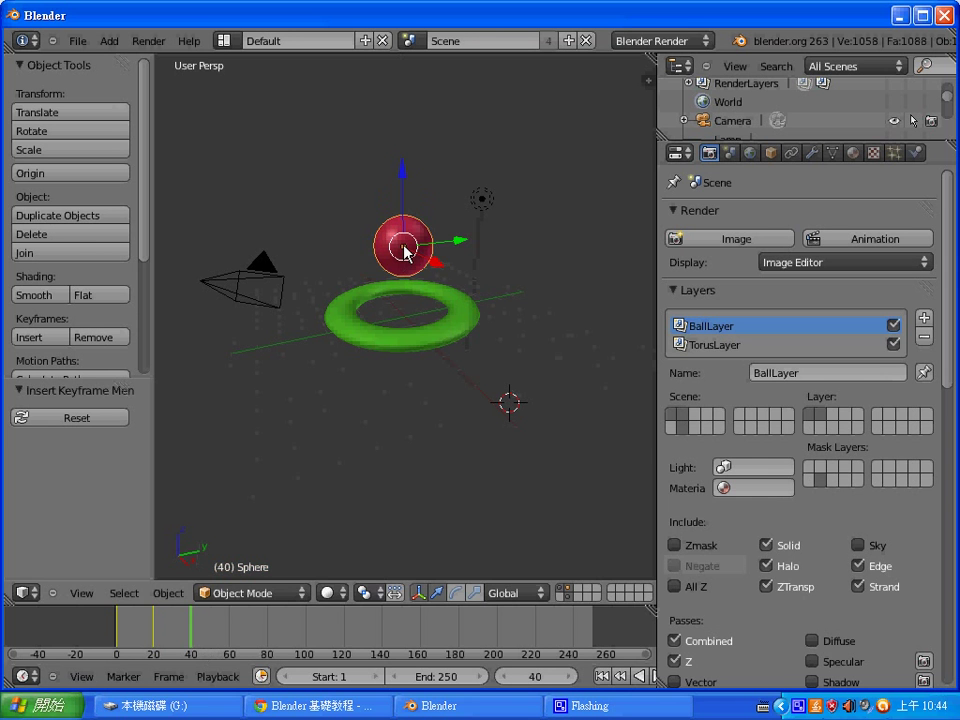
Sink the sphere into the torus and keyframe its location at frame 40, then go to frame 59.
{"action": "key", "text": "g"}
{"action": "key", "text": "z"}
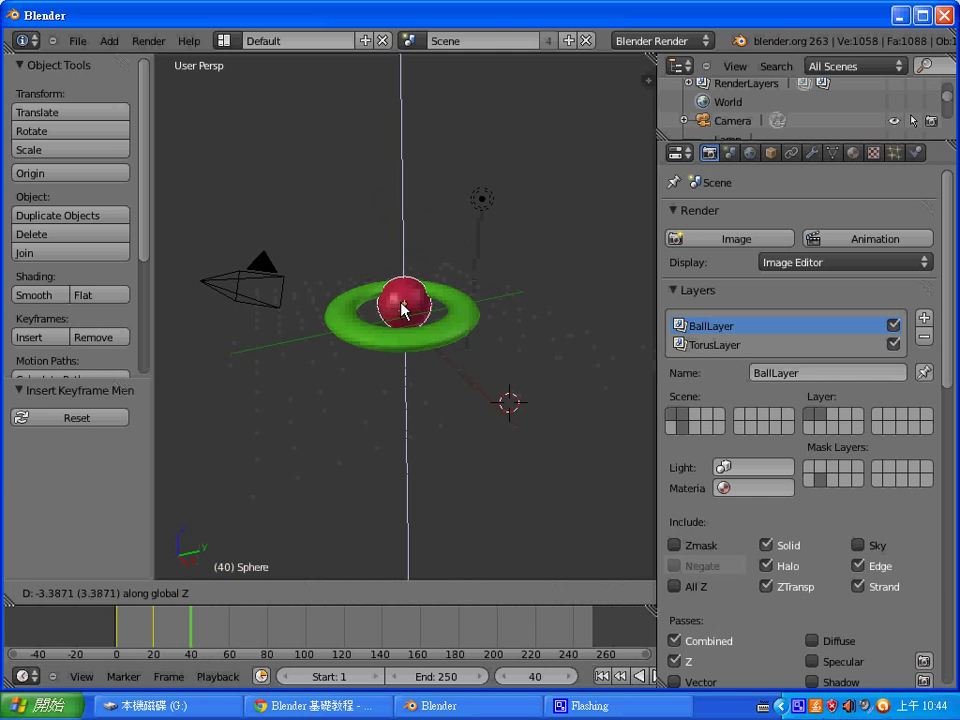
{"action": "left_click", "coordinate": [404, 305]}
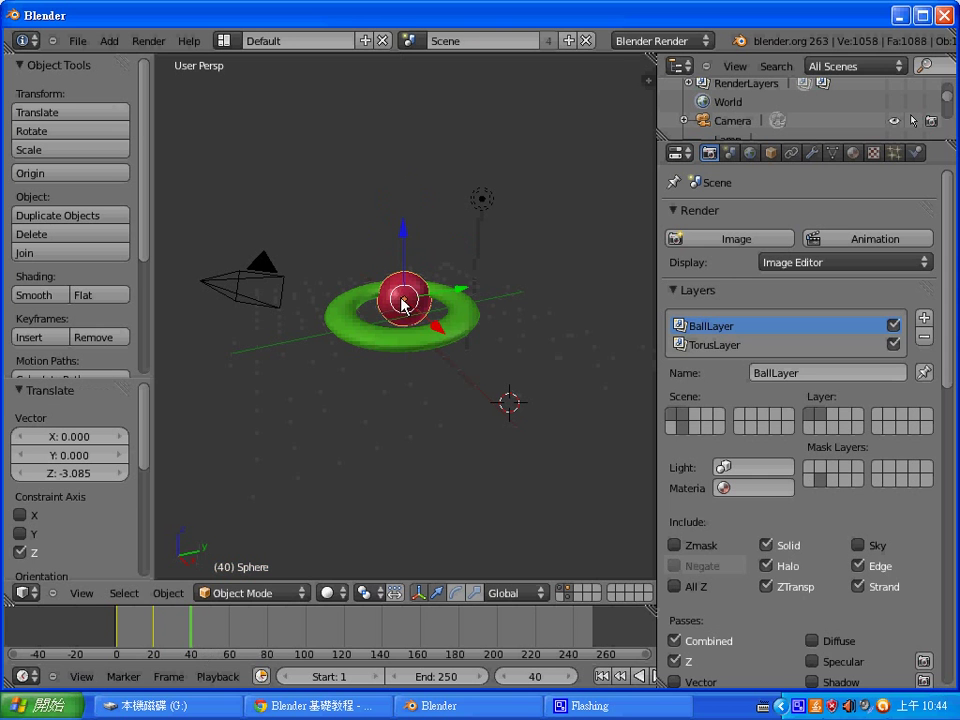
{"action": "key", "text": "g"}
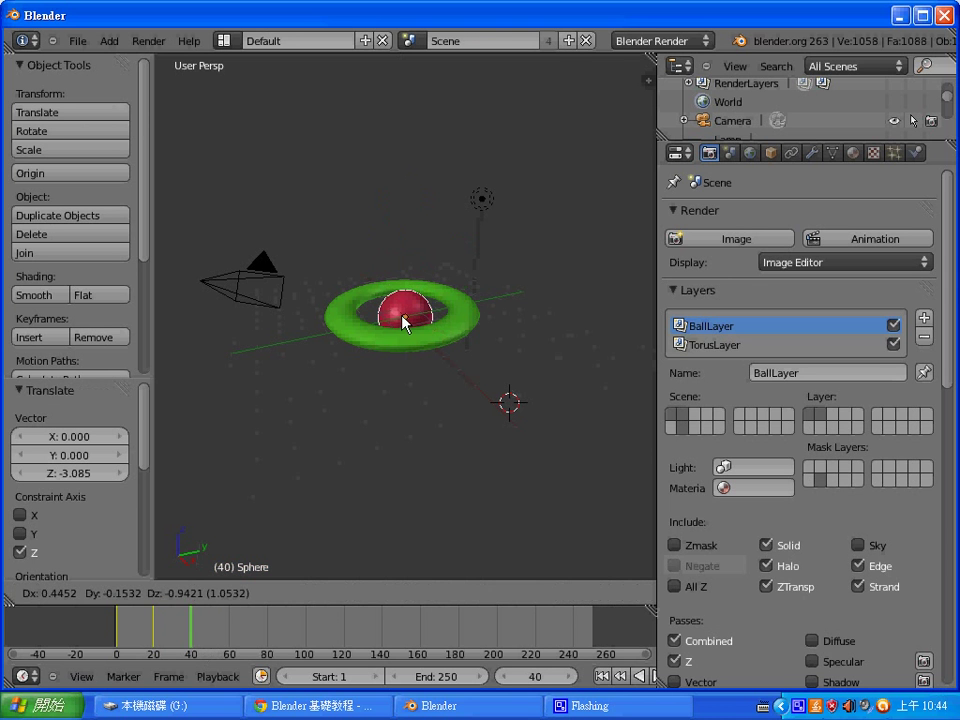
{"action": "left_click", "coordinate": [404, 321]}
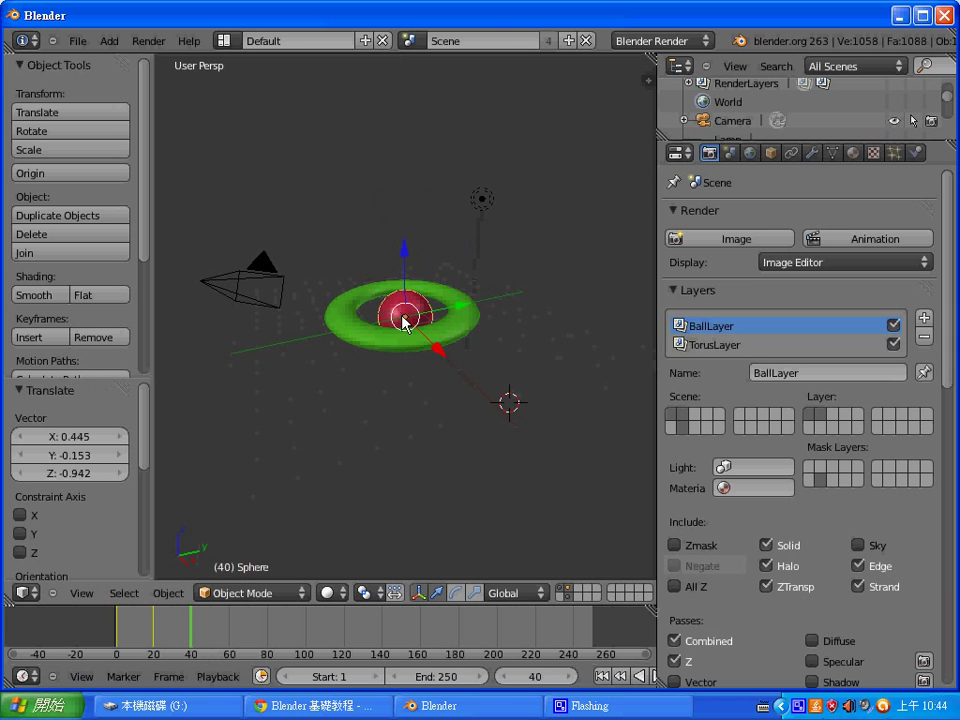
{"action": "key", "text": "i"}
{"action": "left_click", "coordinate": [404, 321]}
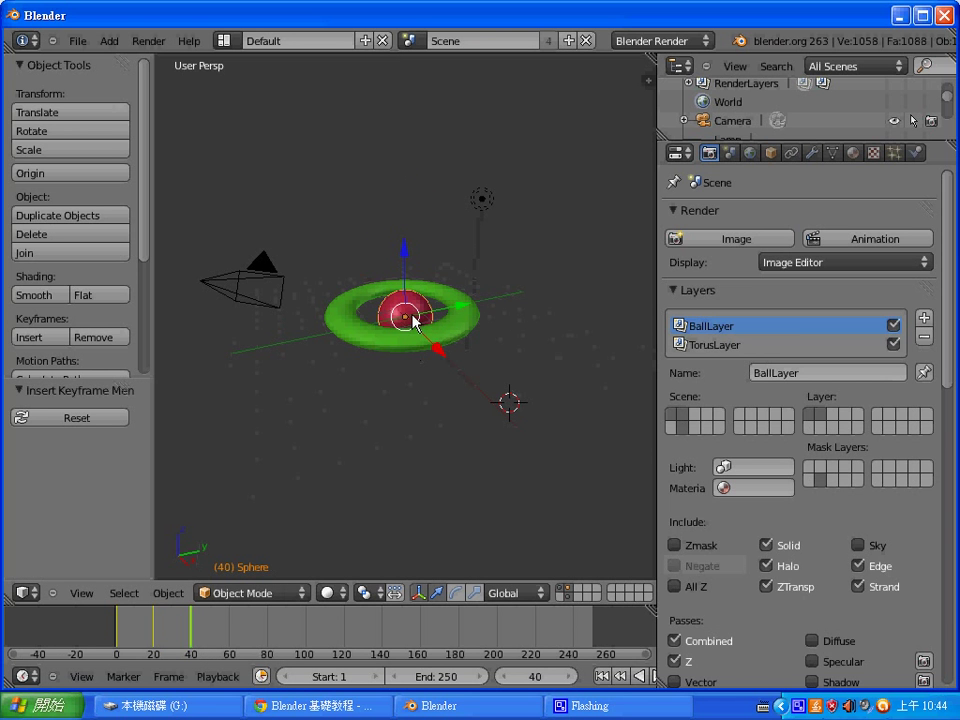
{"action": "left_click", "coordinate": [229, 640]}
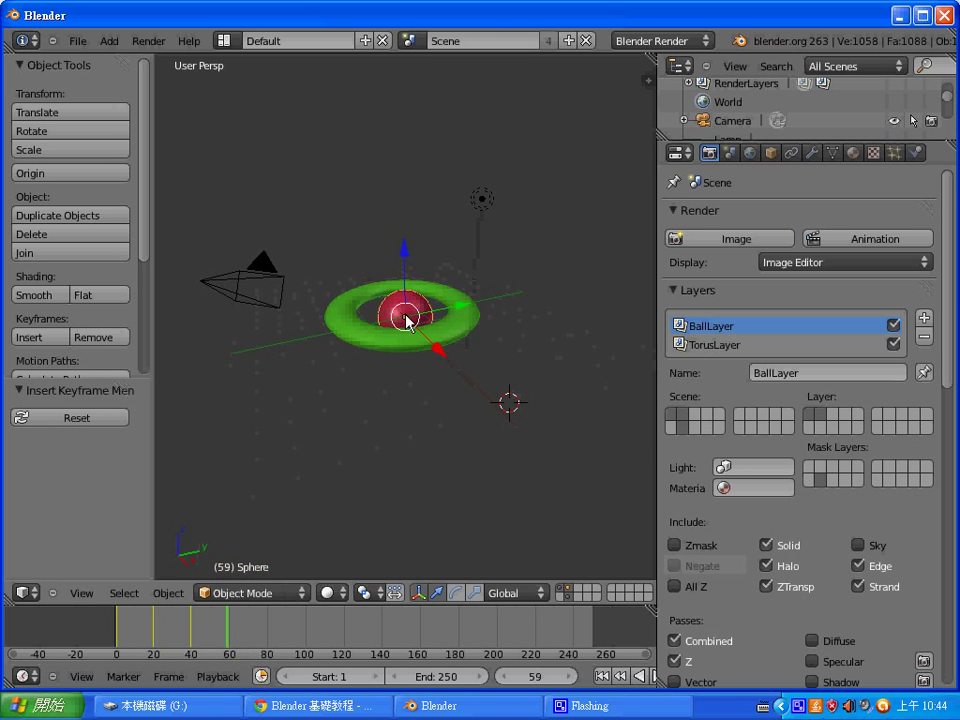
Lift the sphere 4.809 along Z, keyframe its location at frame 59, then go to frame 80.
{"action": "key", "text": "g"}
{"action": "key", "text": "z"}
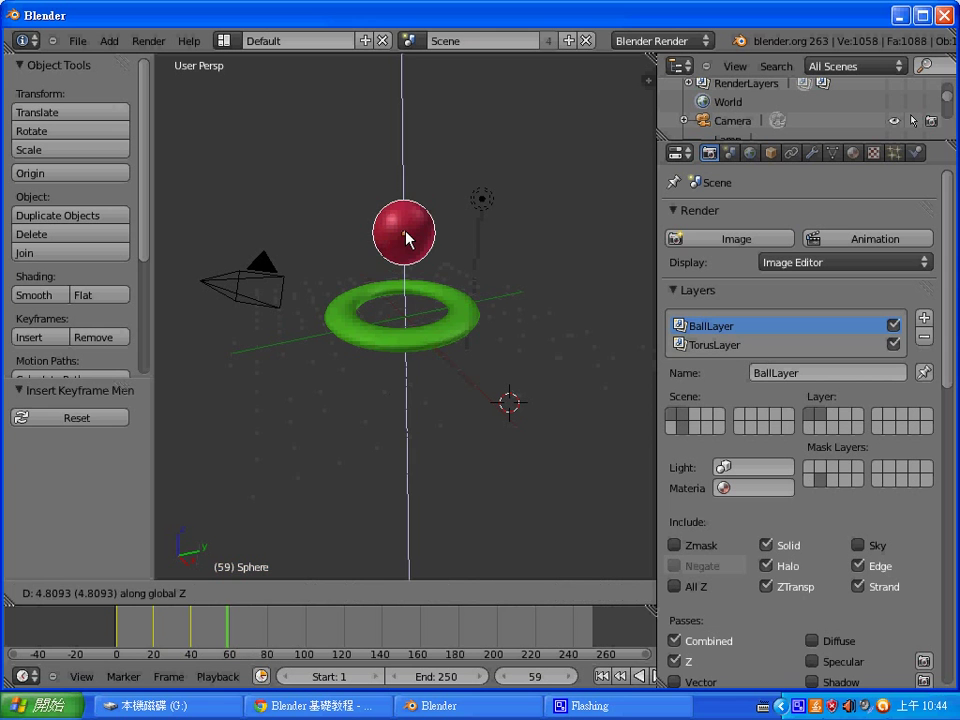
{"action": "left_click", "coordinate": [406, 238]}
{"action": "key", "text": "i"}
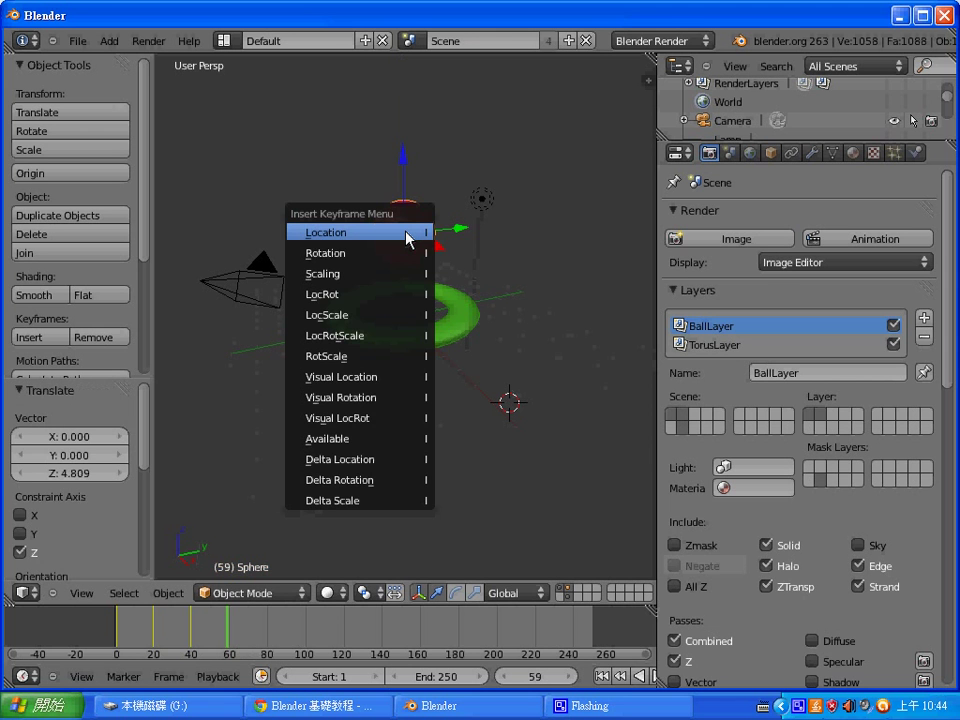
{"action": "left_click", "coordinate": [408, 238]}
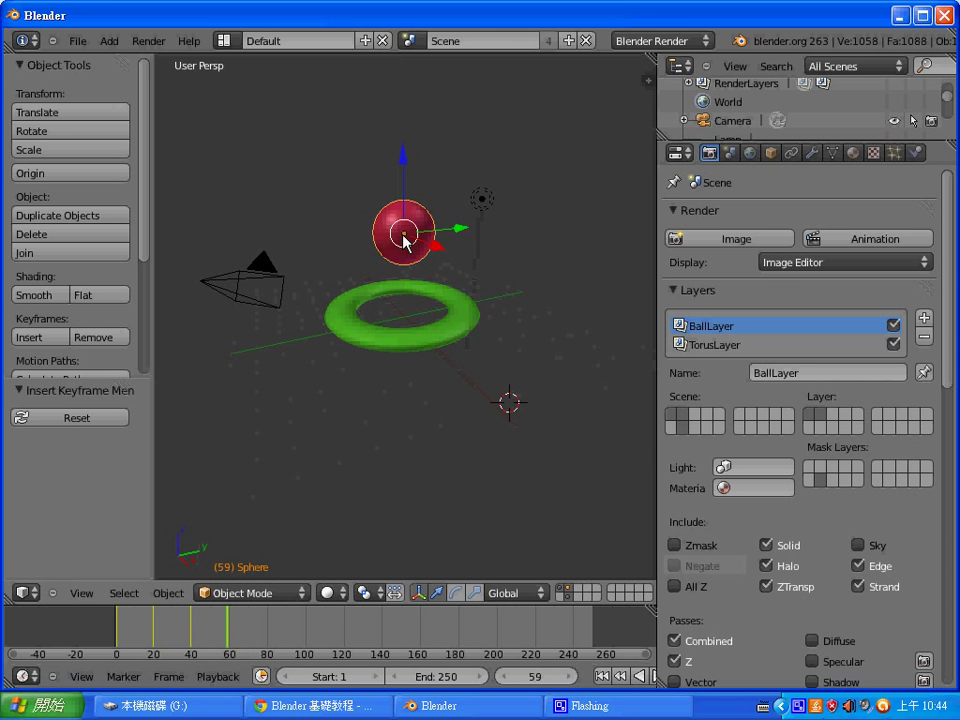
{"action": "left_click", "coordinate": [268, 632]}
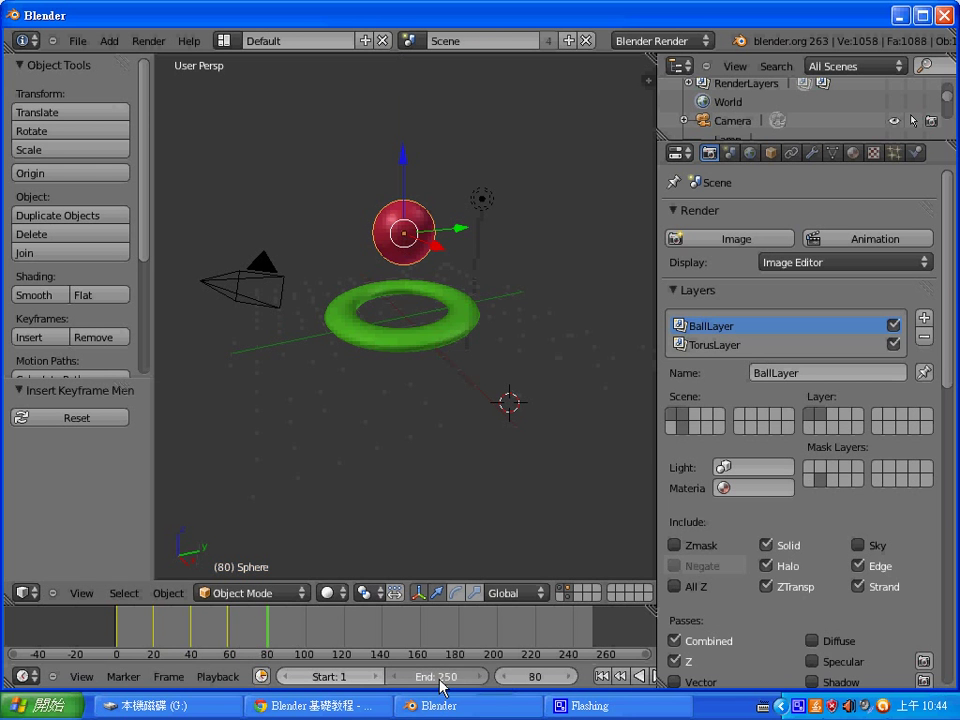
Set the timeline end frame to 60.
{"action": "left_click", "coordinate": [469, 675]}
{"action": "type", "text": "60"}
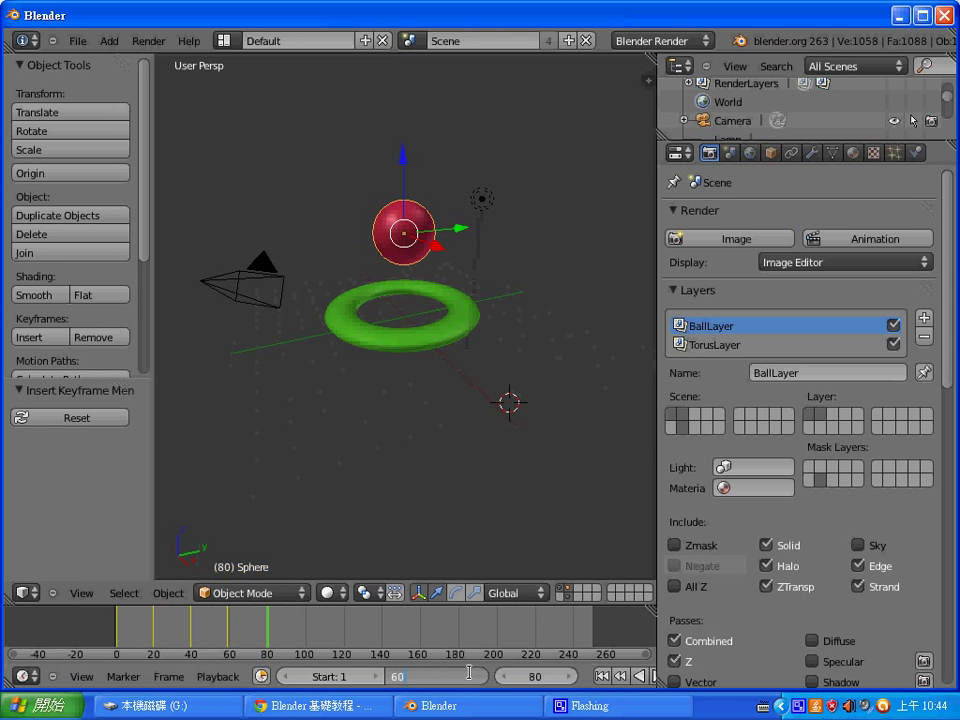
{"action": "key", "text": "Return"}
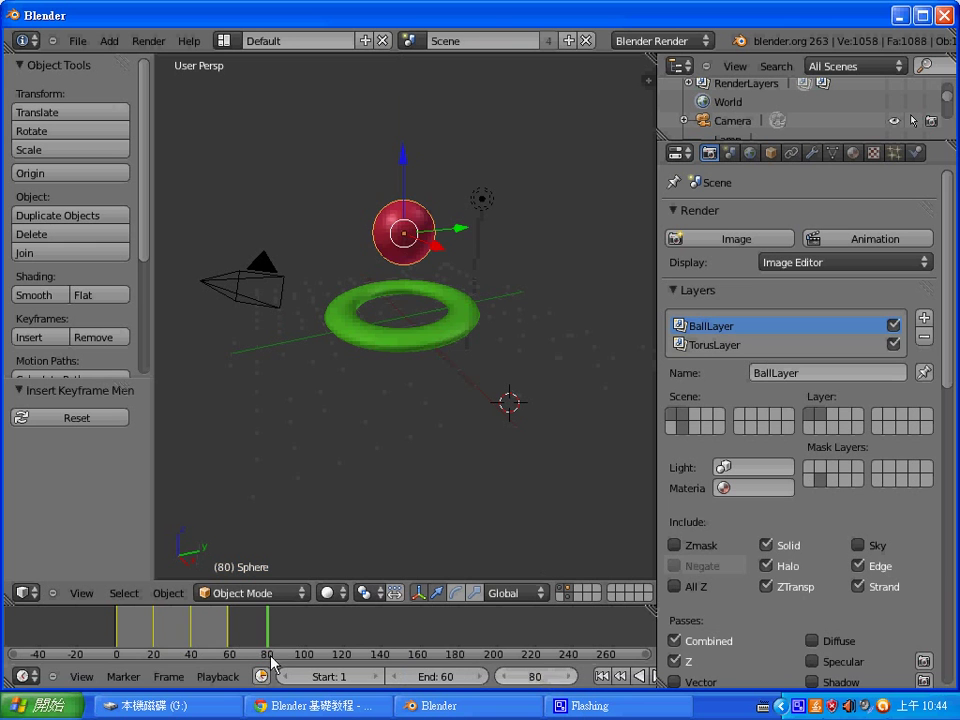
Scrub back from frame 51, then play the ball animation with Alt+A and stop it.
{"action": "left_click", "coordinate": [212, 638]}
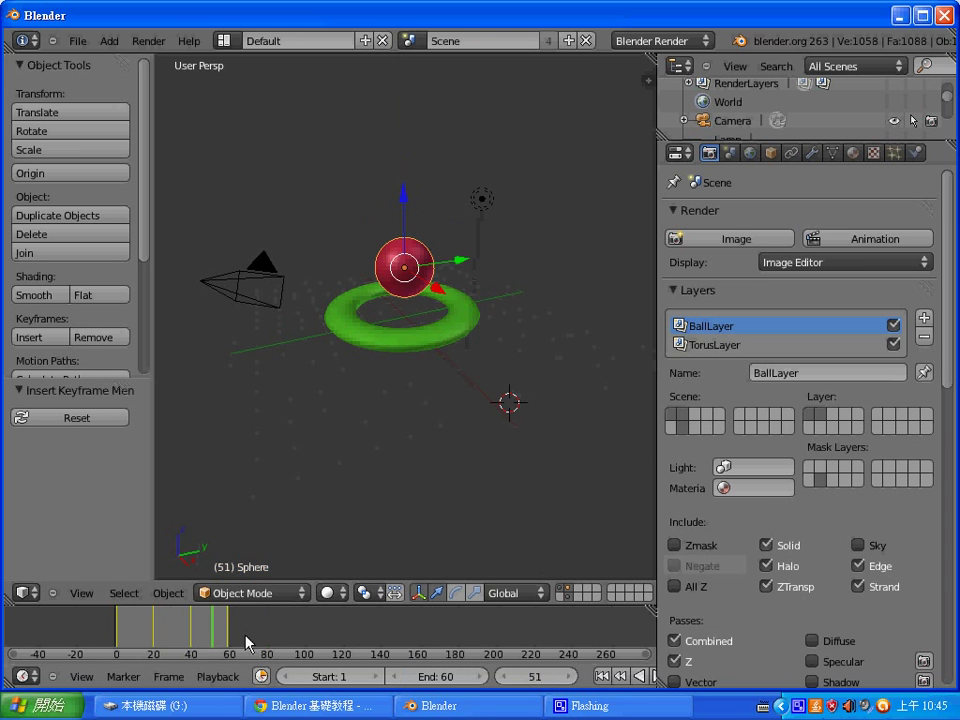
{"action": "key", "text": "Left"}
{"action": "key", "text": "Left"}
{"action": "key", "text": "Left"}
{"action": "key", "text": "Left"}
{"action": "key", "text": "Left"}
{"action": "key", "text": "Left"}
{"action": "key", "text": "Left"}
{"action": "key", "text": "Left"}
{"action": "key", "text": "Left"}
{"action": "key", "text": "Left"}
{"action": "key", "text": "Left"}
{"action": "key", "text": "Left"}
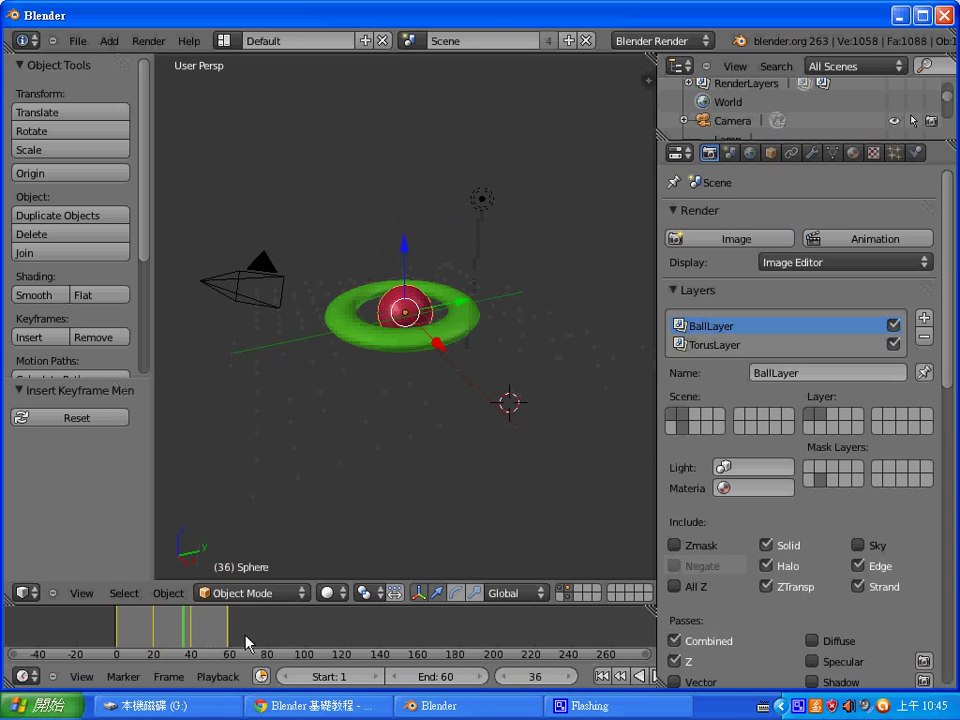
{"action": "key", "text": "Left"}
{"action": "key", "text": "Left"}
{"action": "key", "text": "Left"}
{"action": "key", "text": "Left"}
{"action": "key", "text": "Left"}
{"action": "key", "text": "Left"}
{"action": "key", "text": "Left"}
{"action": "key", "text": "Left"}
{"action": "key", "text": "Left"}
{"action": "key", "text": "Left"}
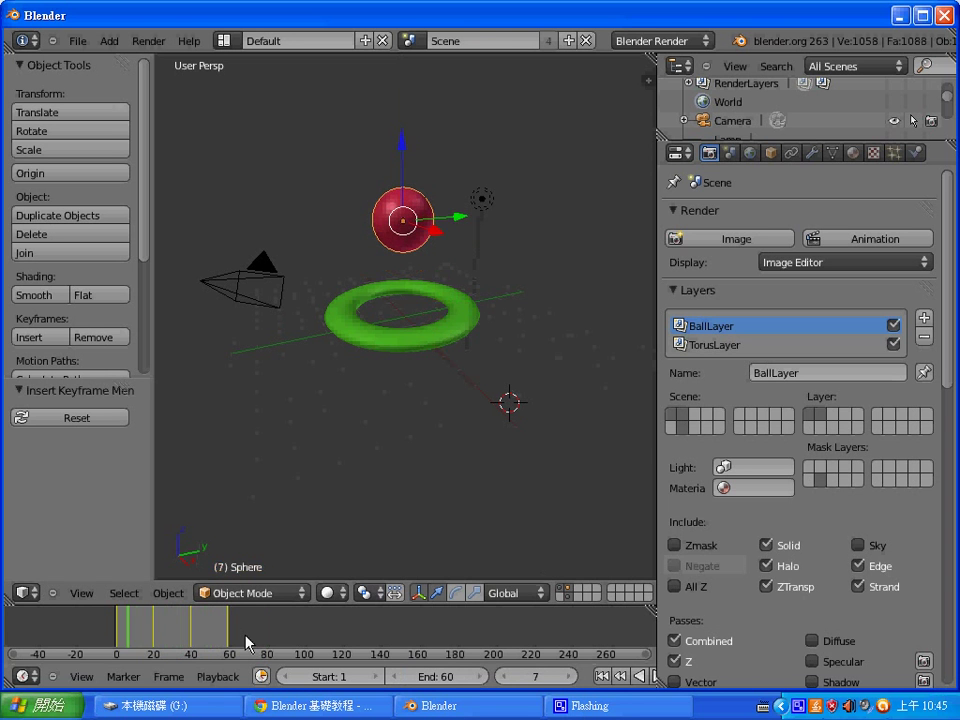
{"action": "key", "text": "Left"}
{"action": "key", "text": "Left"}
{"action": "key", "text": "Left"}
{"action": "key", "text": "Right"}
{"action": "key", "text": "alt+a"}
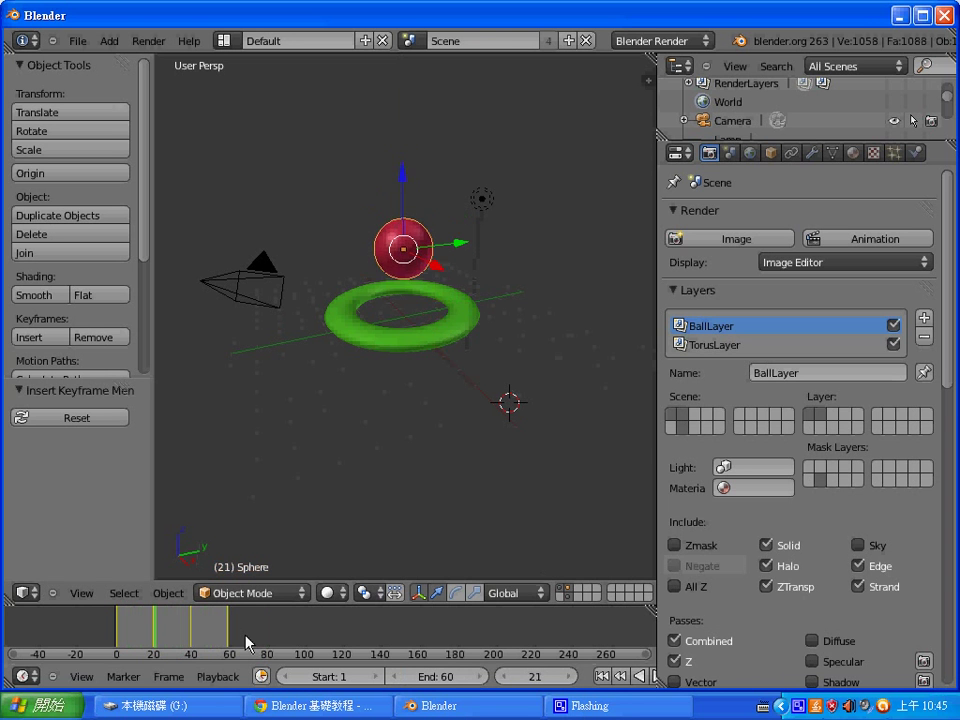
{"action": "key", "text": "alt+a"}
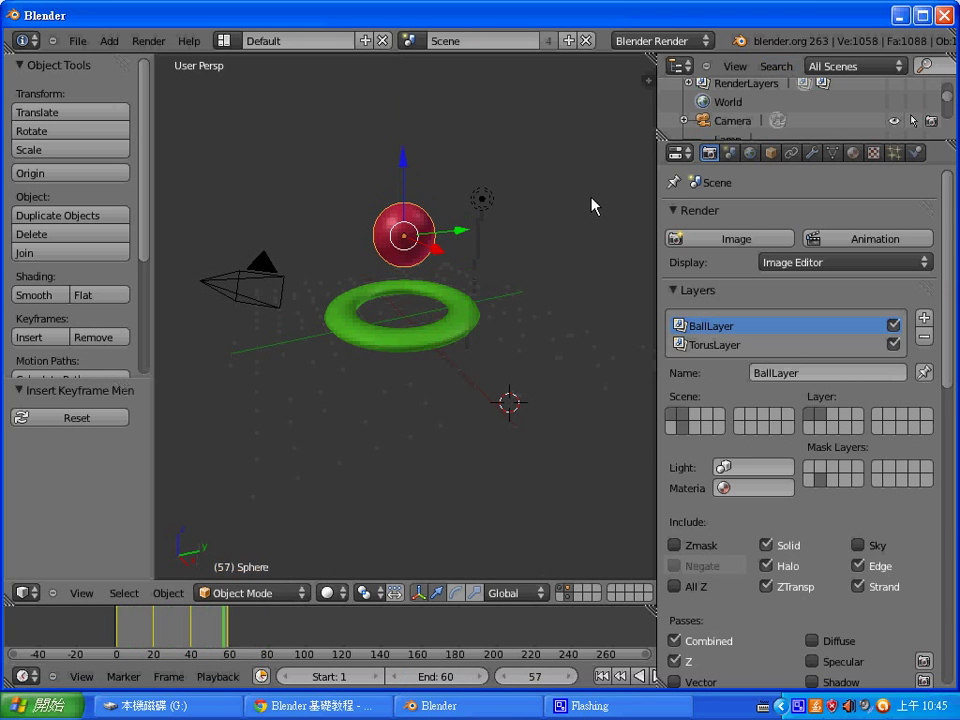
Check the output path in Render properties and render the full animation.
{"action": "scroll", "coordinate": [953, 285], "scroll_direction": "down", "scroll_amount": 5}
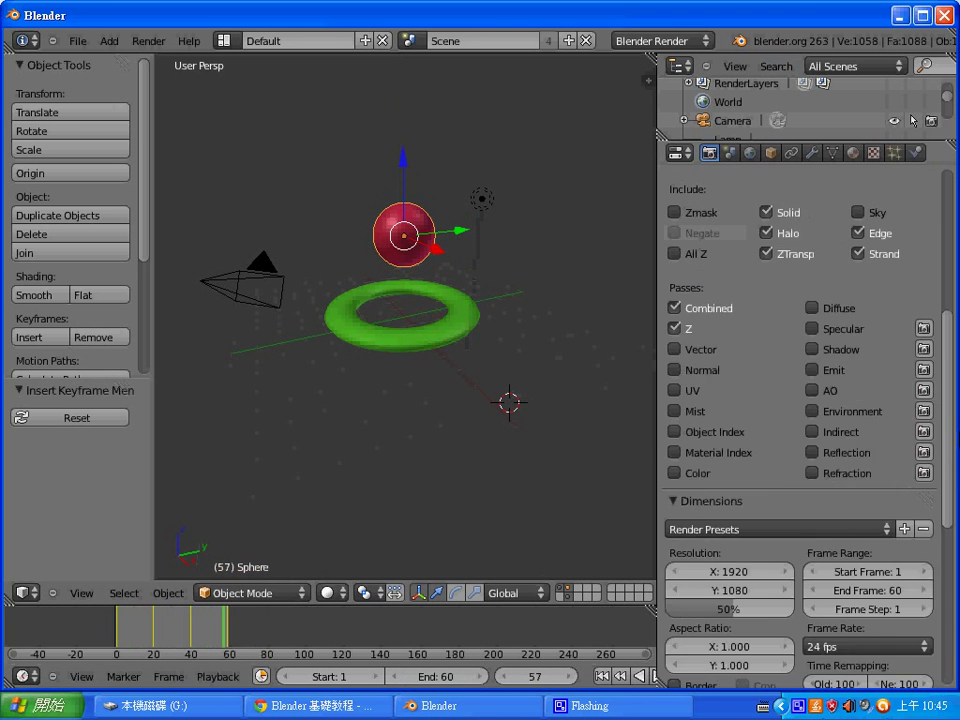
{"action": "scroll", "coordinate": [953, 285], "scroll_direction": "down", "scroll_amount": 5}
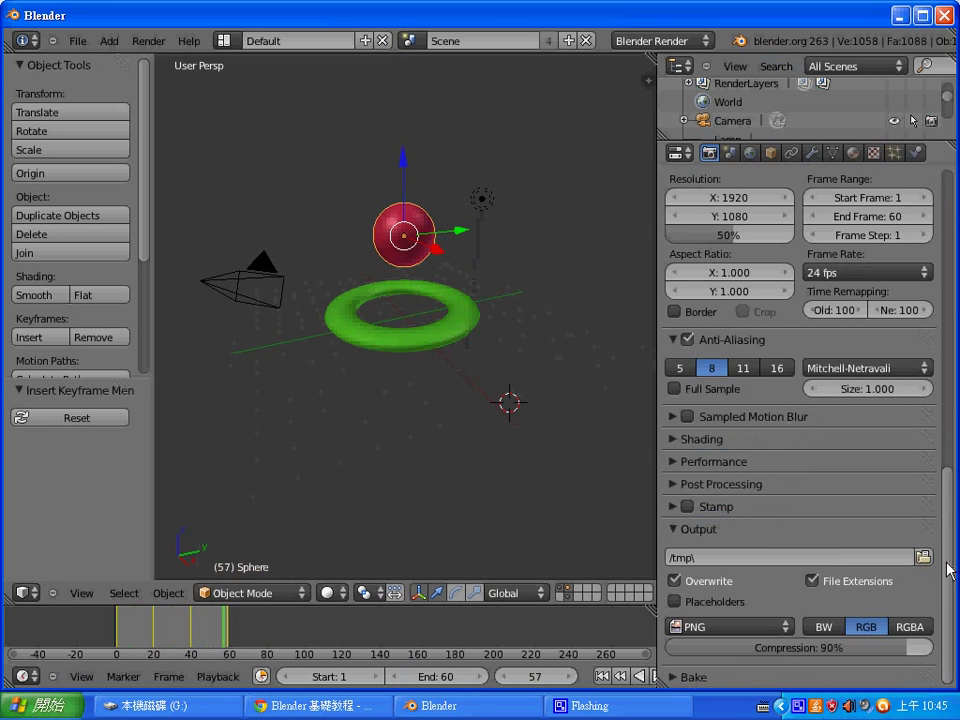
{"action": "scroll", "coordinate": [890, 565], "scroll_direction": "up", "scroll_amount": 10}
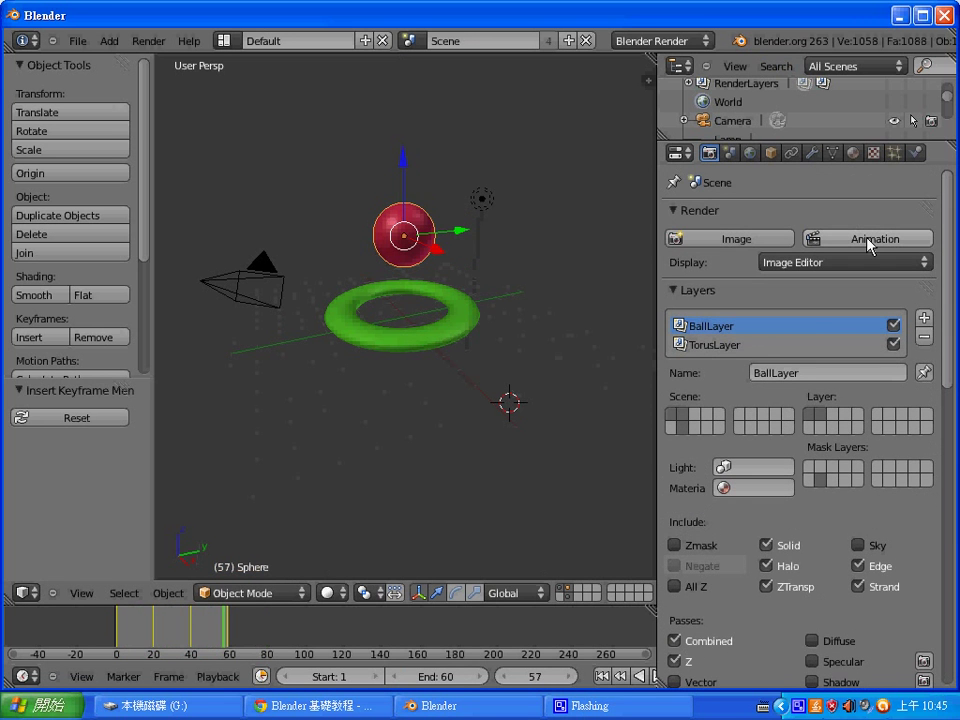
{"action": "left_click", "coordinate": [870, 241]}
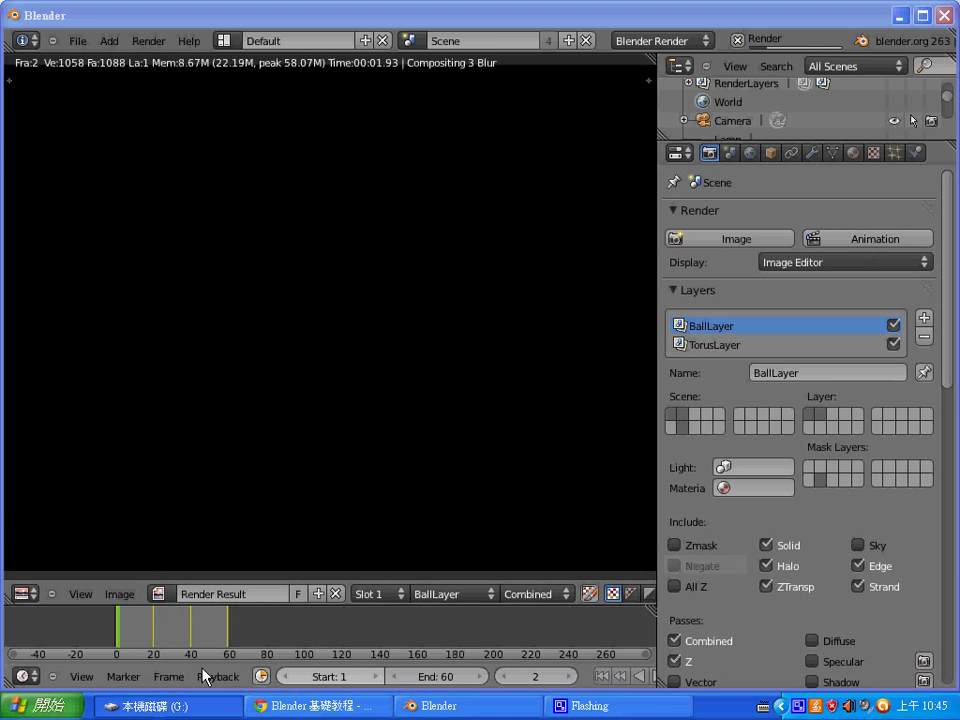
Open the C:\tmp folder in Windows Explorer to check the render output.
{"action": "left_click", "coordinate": [170, 706]}
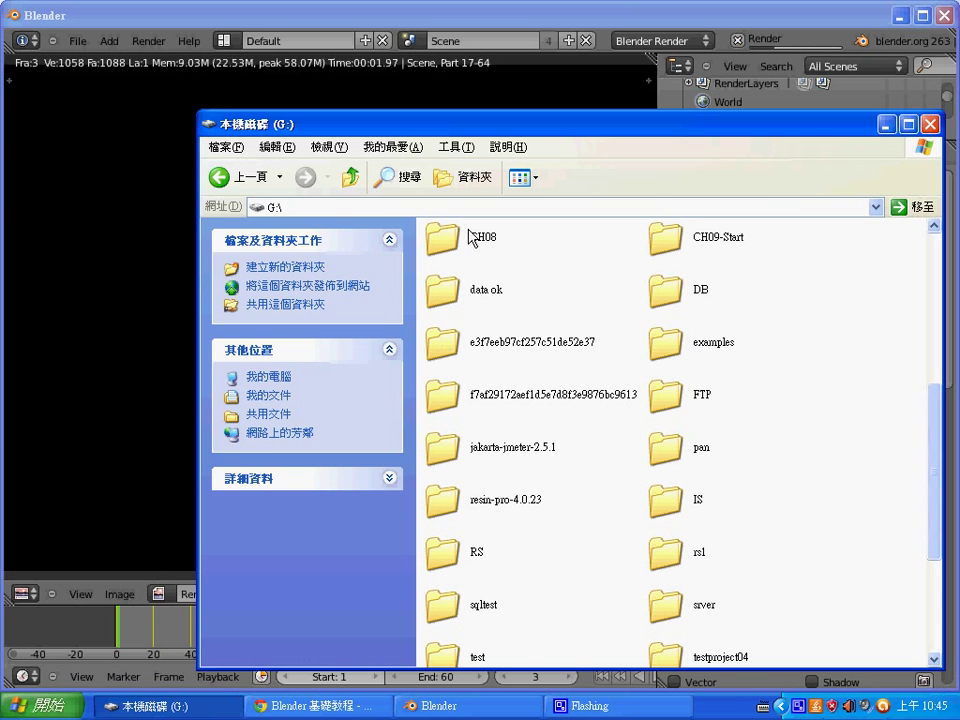
{"action": "left_click", "coordinate": [876, 207]}
{"action": "left_click", "coordinate": [338, 272]}
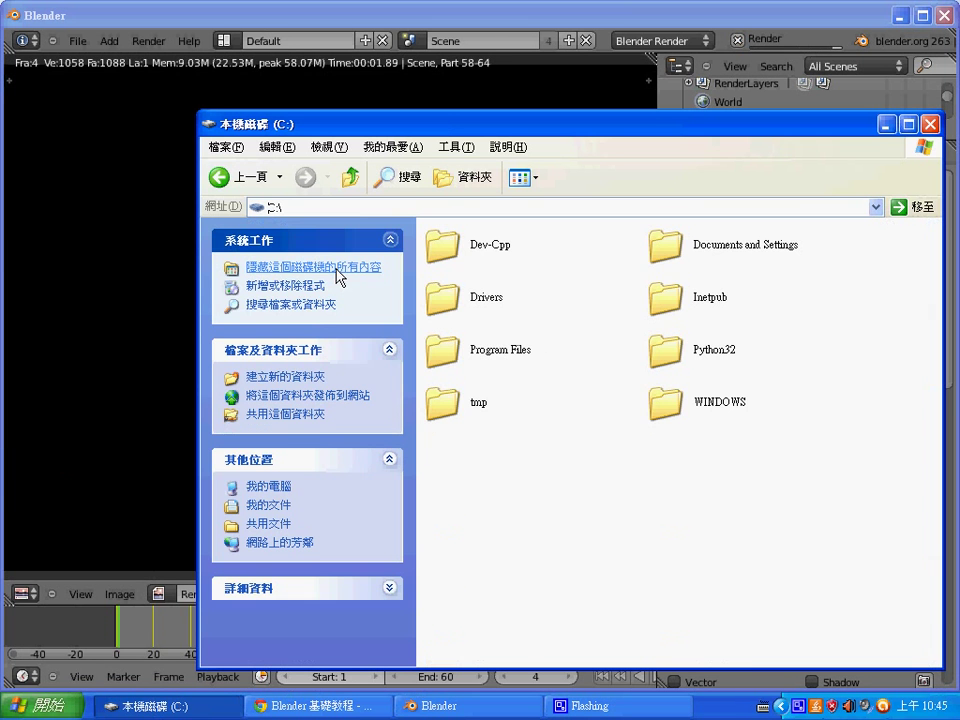
{"action": "left_click", "coordinate": [478, 404]}
{"action": "double_click", "coordinate": [478, 404]}
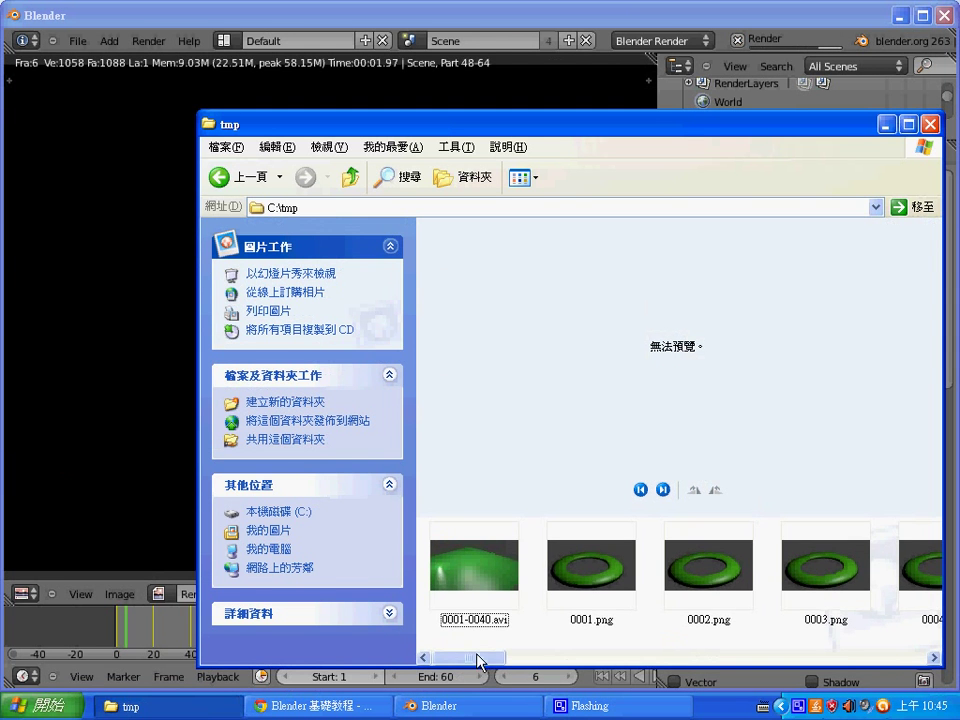
{"action": "left_click_drag", "start_coordinate": [470, 658], "coordinate": [913, 655]}
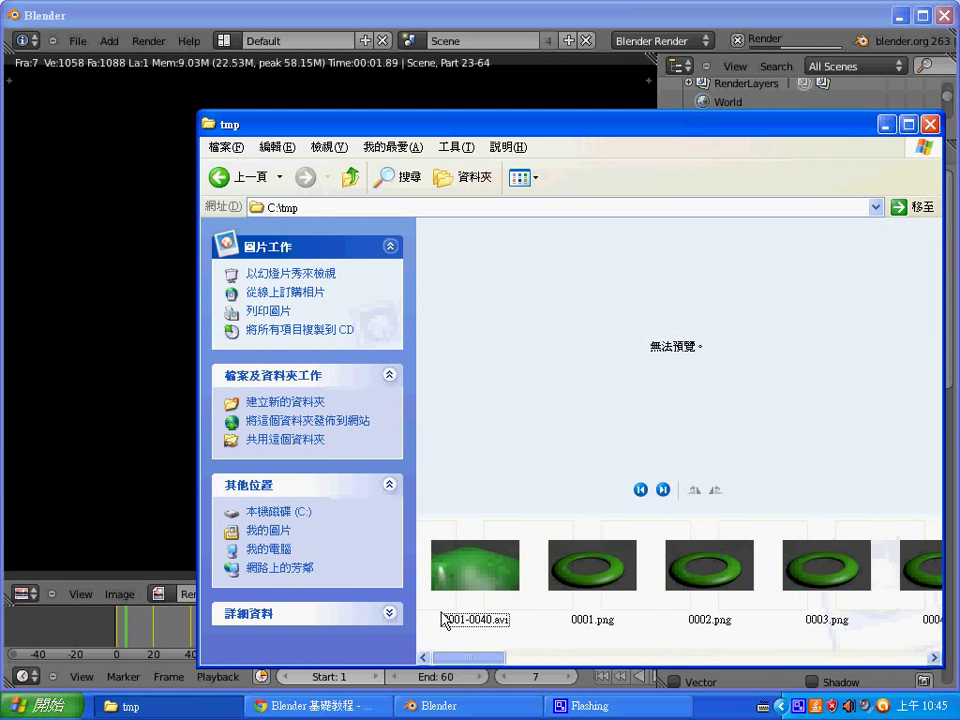
Select all 30 files in C:\tmp, send them to the Recycle Bin, and return to Blender.
{"action": "left_click", "coordinate": [110, 422]}
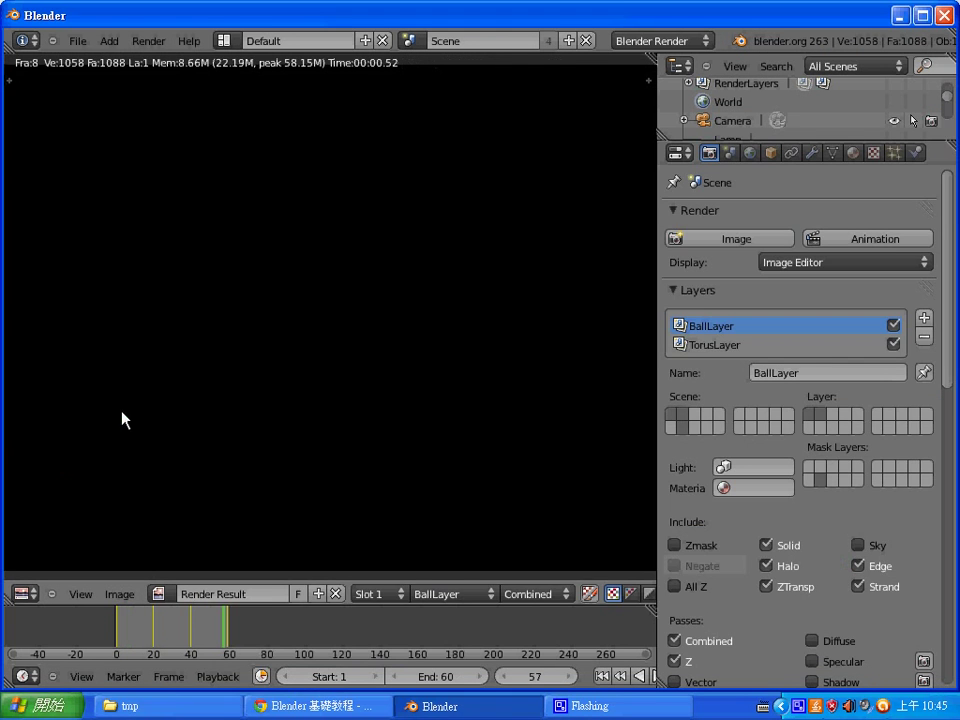
{"action": "left_click", "coordinate": [193, 708]}
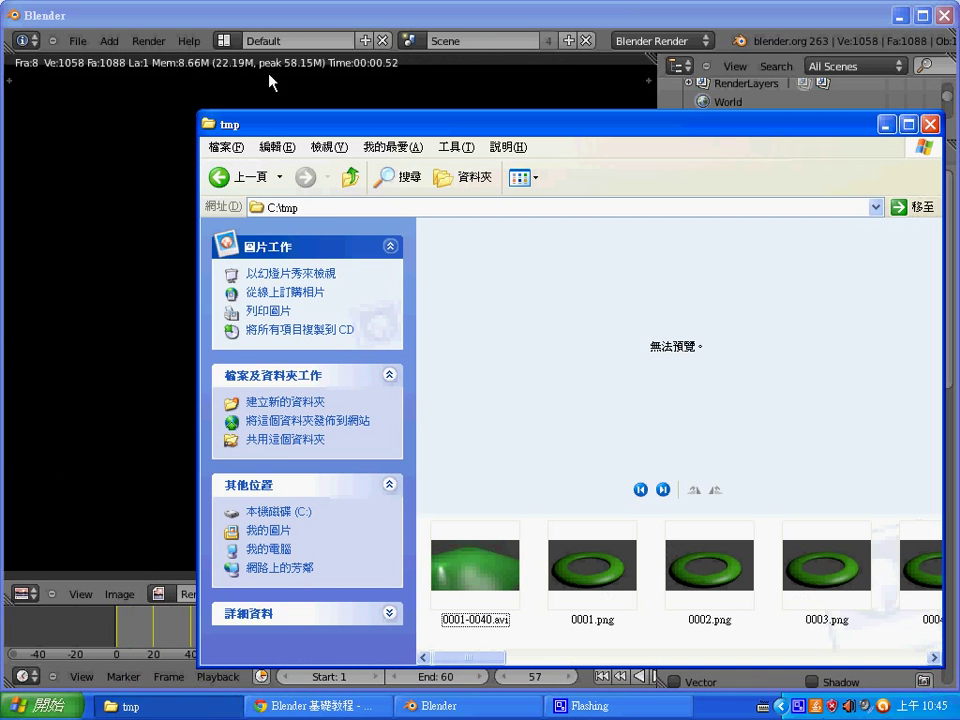
{"action": "left_click", "coordinate": [276, 147]}
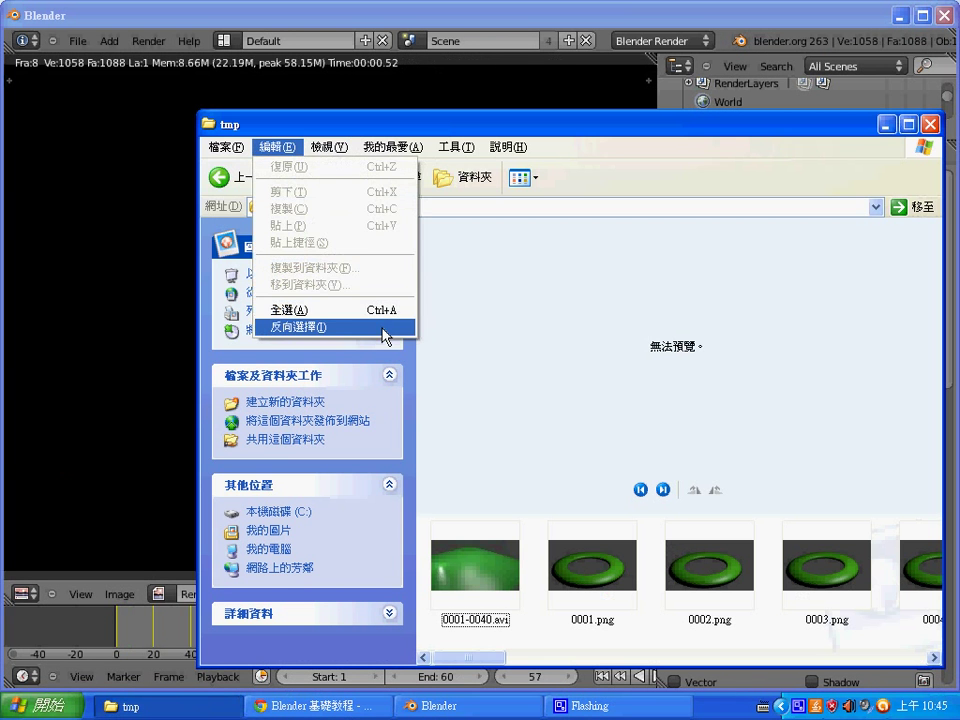
{"action": "left_click", "coordinate": [383, 311]}
{"action": "key", "text": "Delete"}
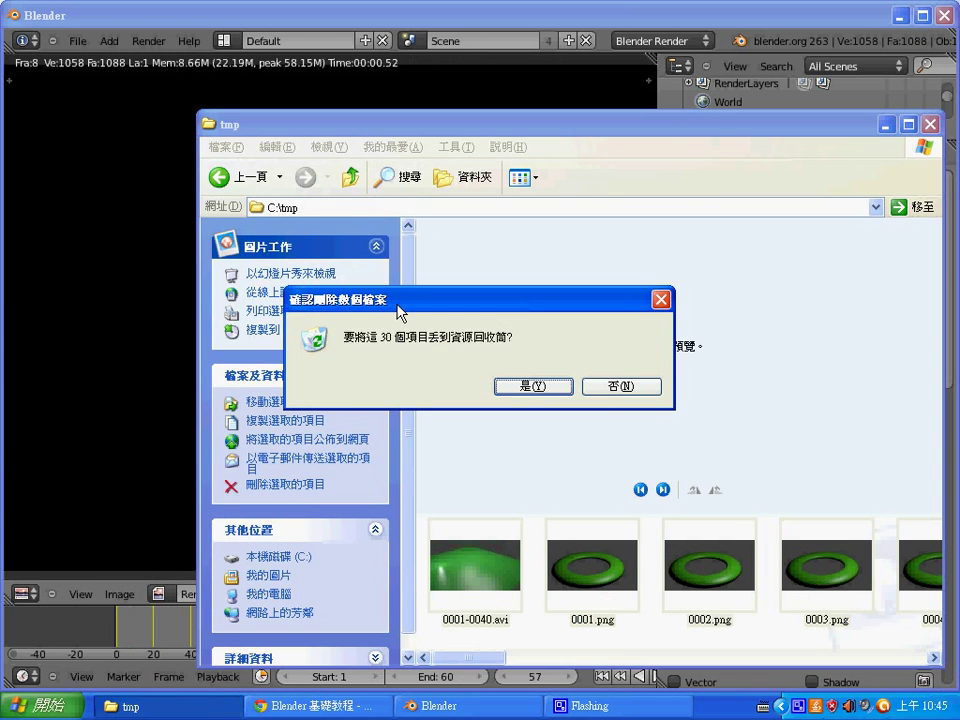
{"action": "key", "text": "Return"}
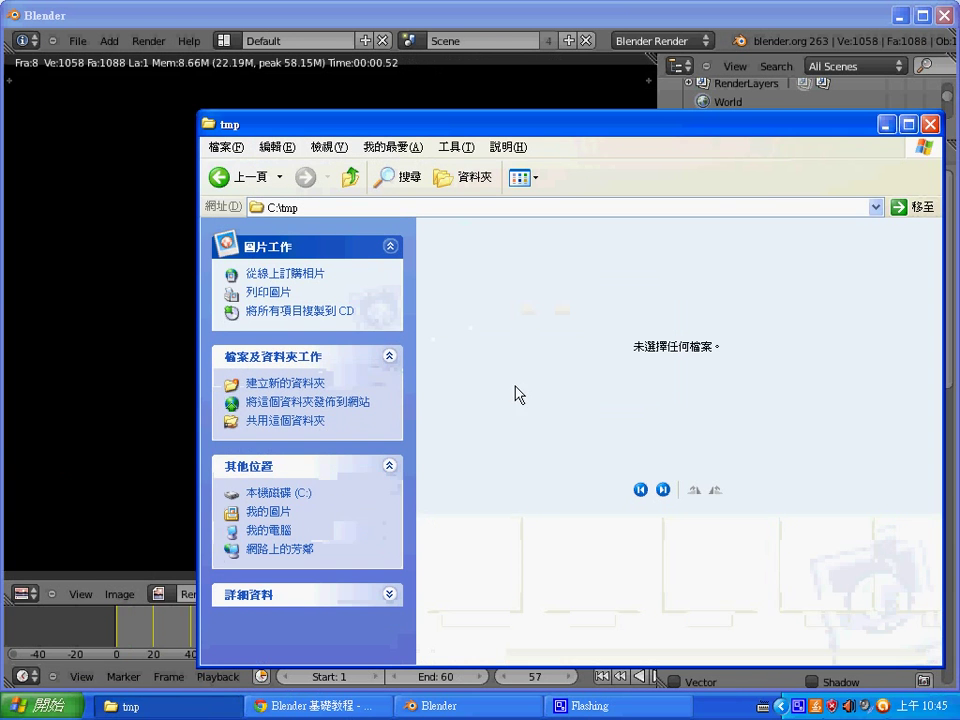
{"action": "left_click", "coordinate": [114, 454]}
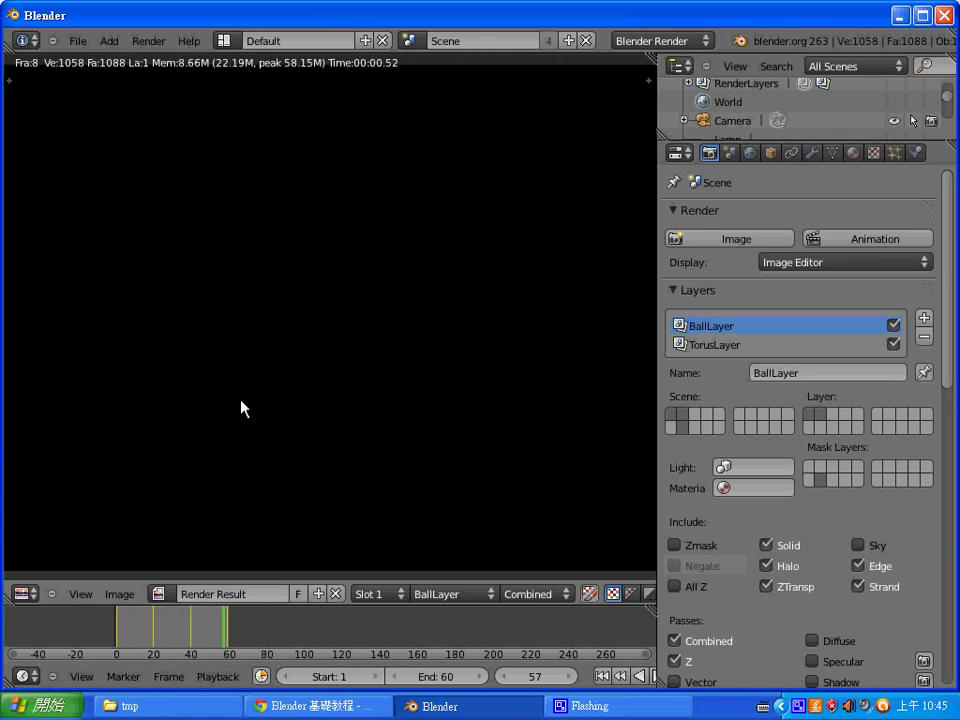
Re-render the animation and watch fresh numbered PNG frames appear in C:\tmp.
{"action": "key", "text": "Escape"}
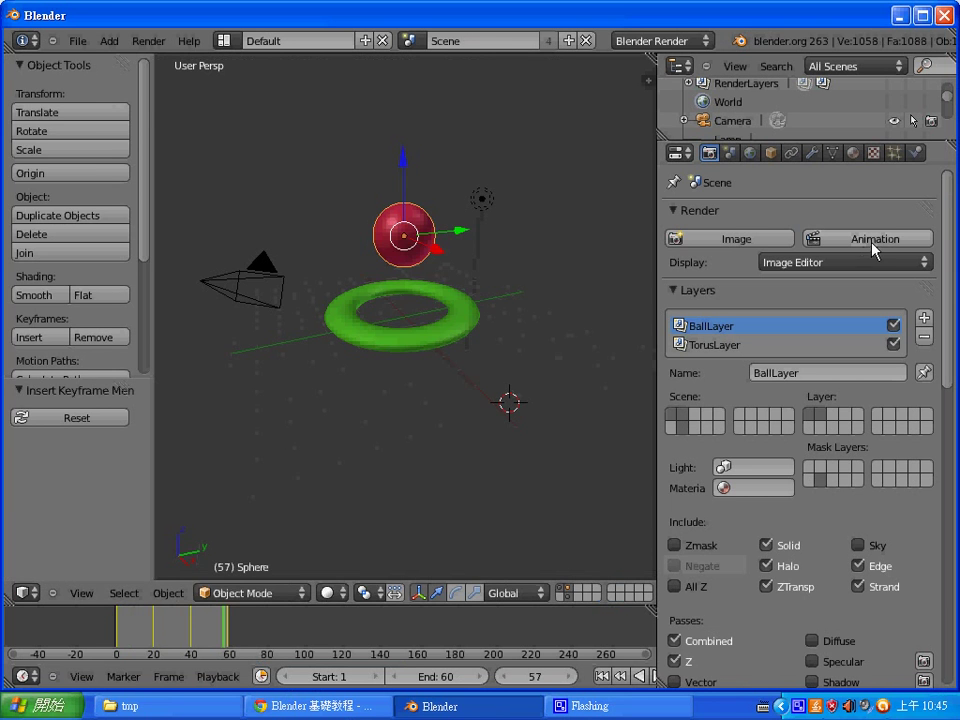
{"action": "left_click", "coordinate": [875, 240]}
{"action": "key", "text": "alt+Tab"}
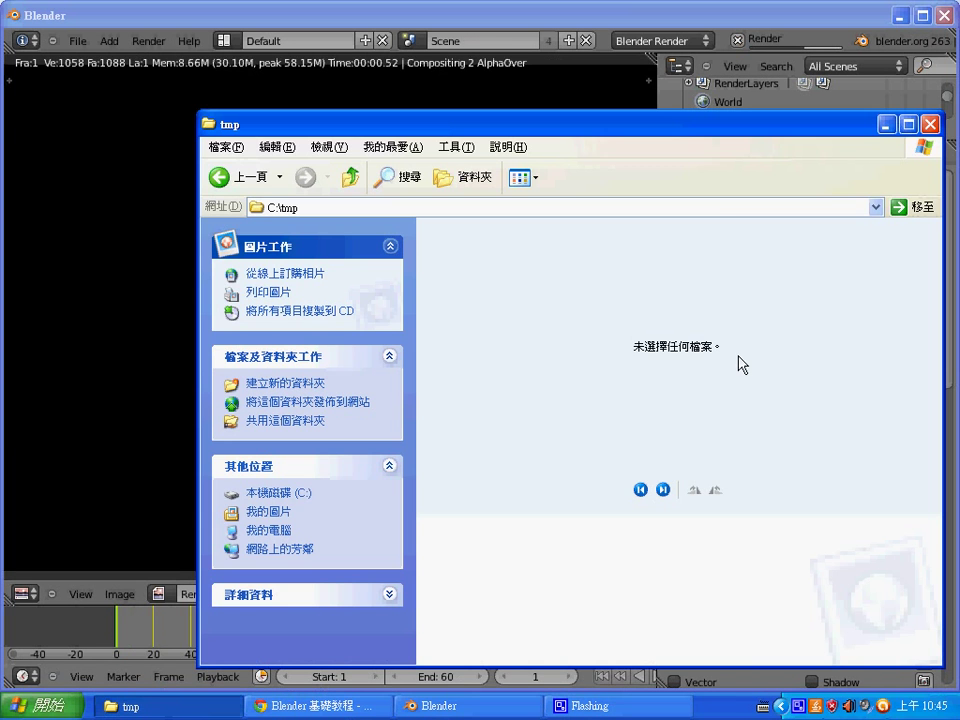
{"action": "left_click_drag", "start_coordinate": [693, 128], "coordinate": [600, 65]}
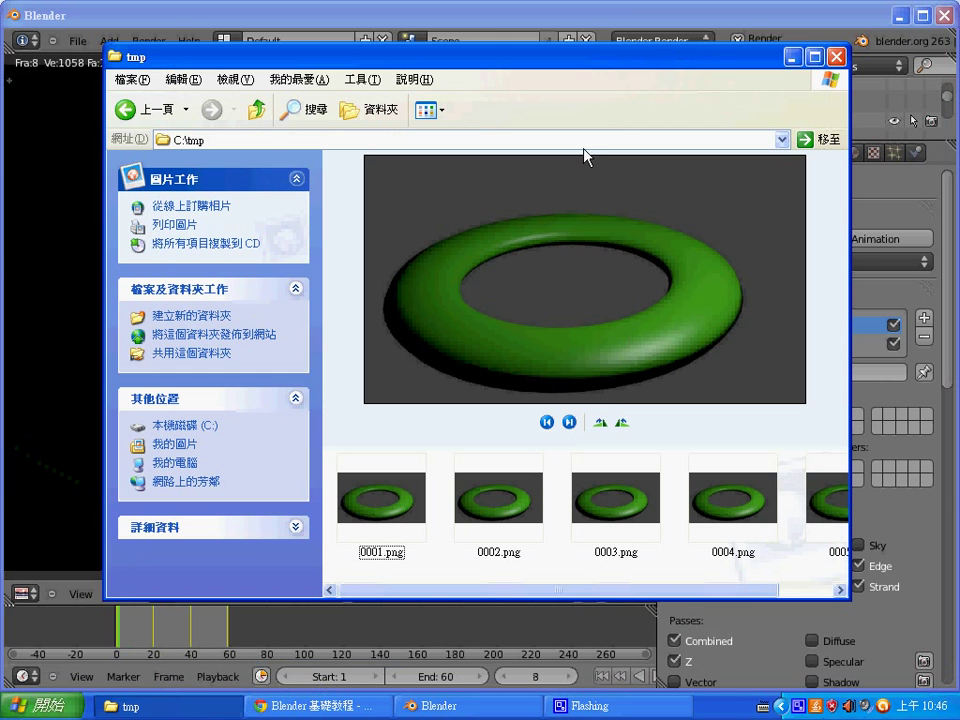
{"action": "left_click", "coordinate": [64, 272]}
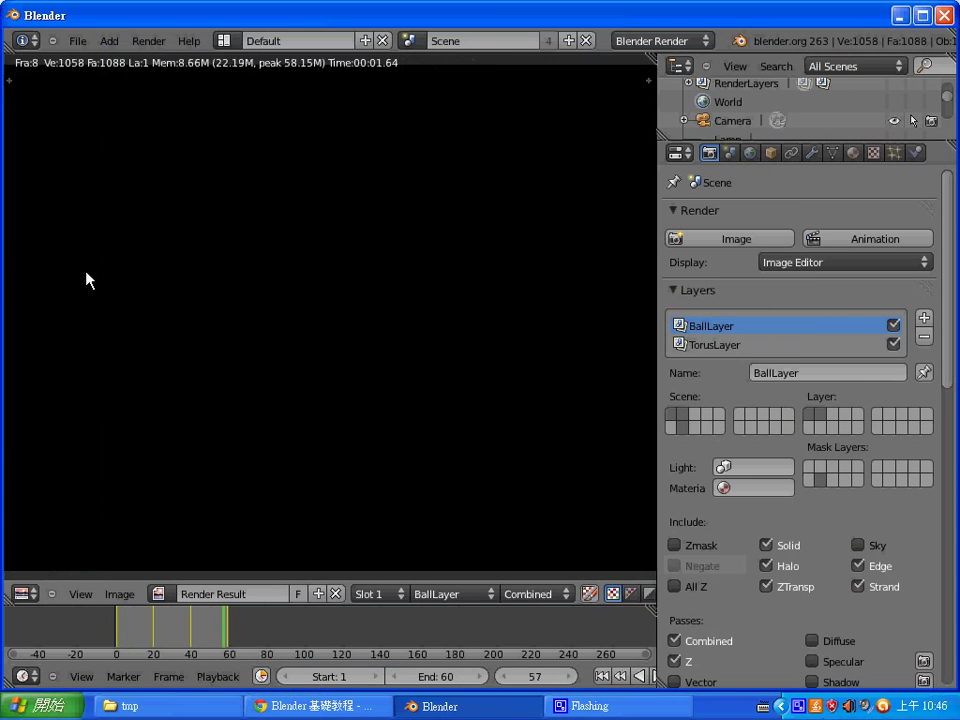
Close the render result and look through the scene camera via View > Camera.
{"action": "key", "text": "Escape"}
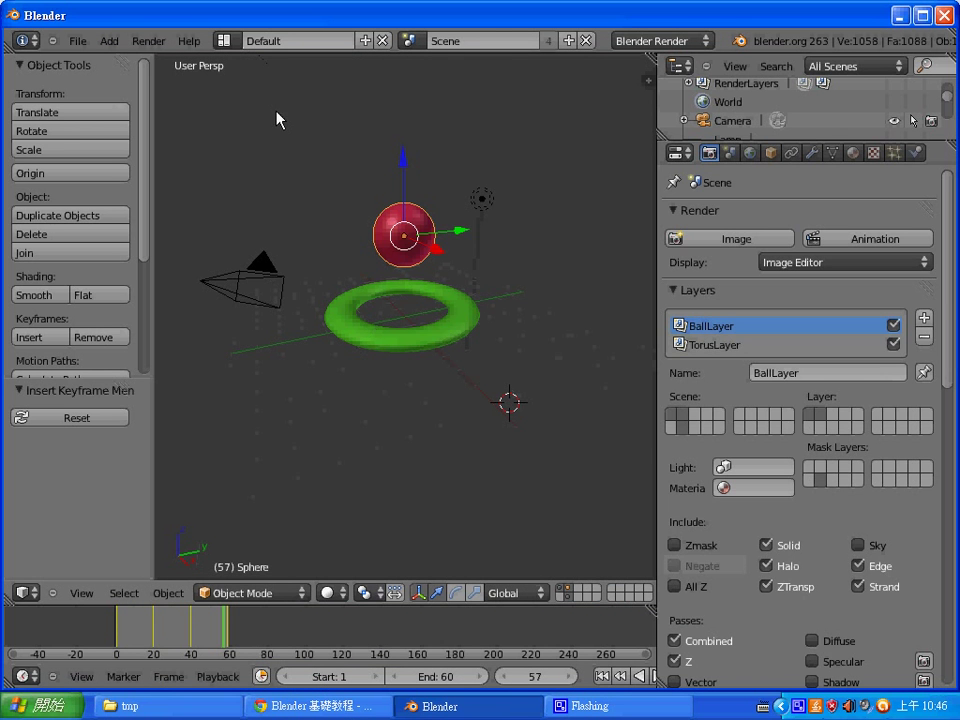
{"action": "left_click", "coordinate": [81, 593]}
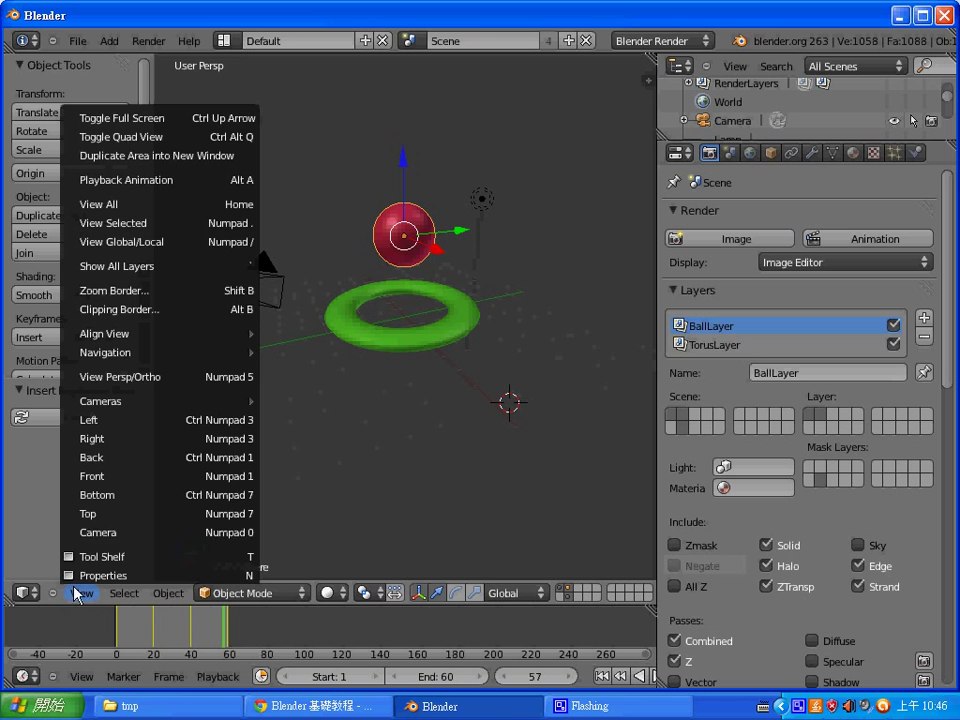
{"action": "left_click", "coordinate": [117, 535]}
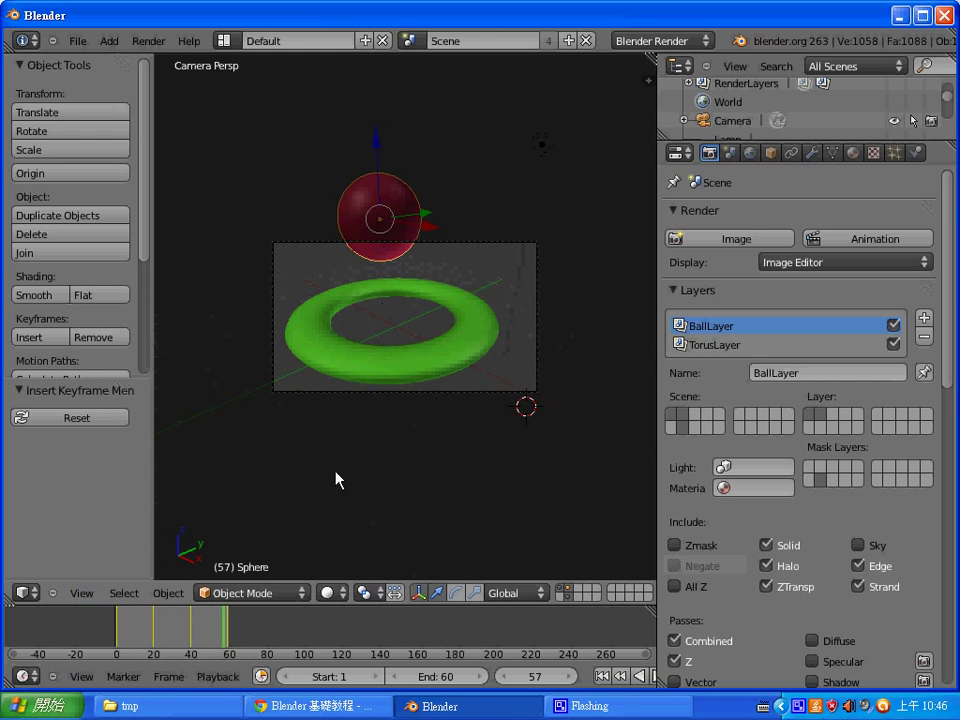
Play the ball animation backward, then forward, and orbit the viewport out of camera view.
{"action": "key", "text": "alt+shift+a"}
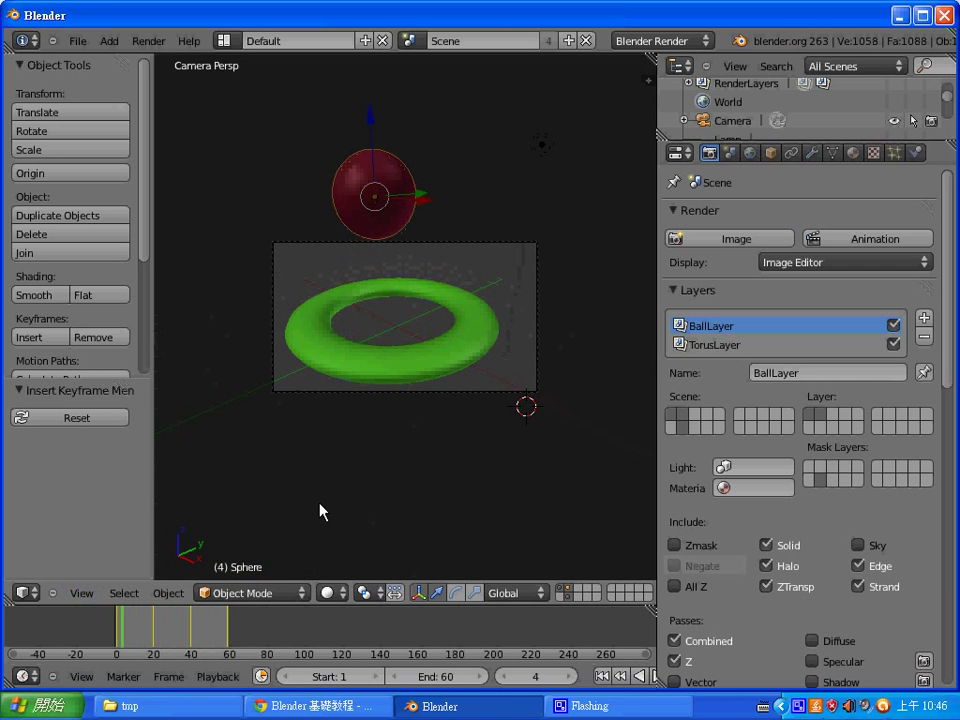
{"action": "key", "text": "alt+a"}
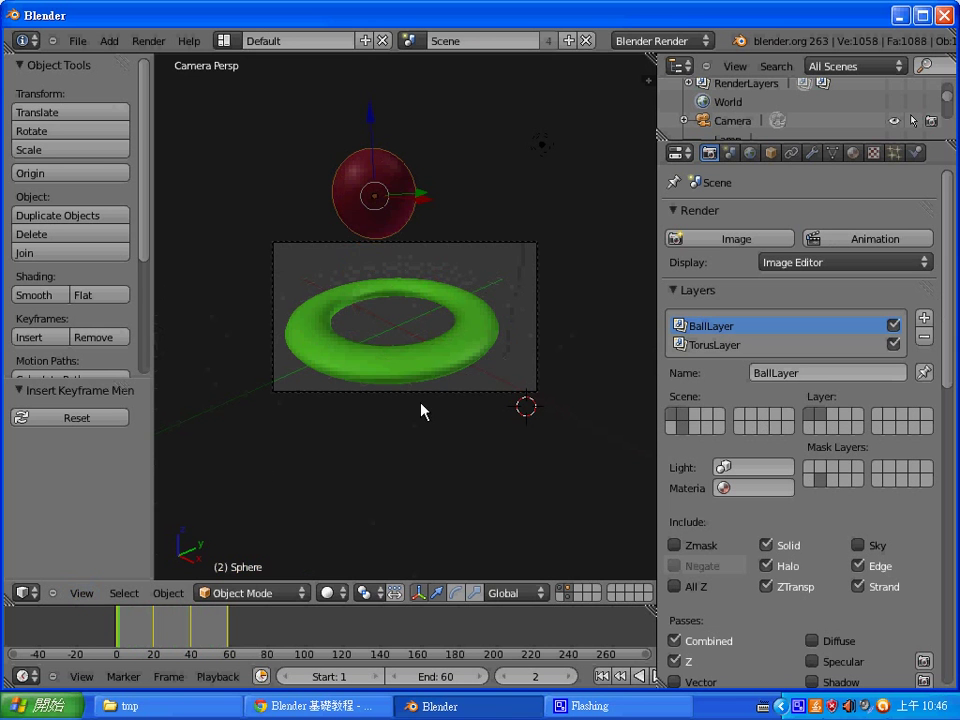
{"action": "middle_click_drag", "start_coordinate": [422, 407], "coordinate": [328, 430]}
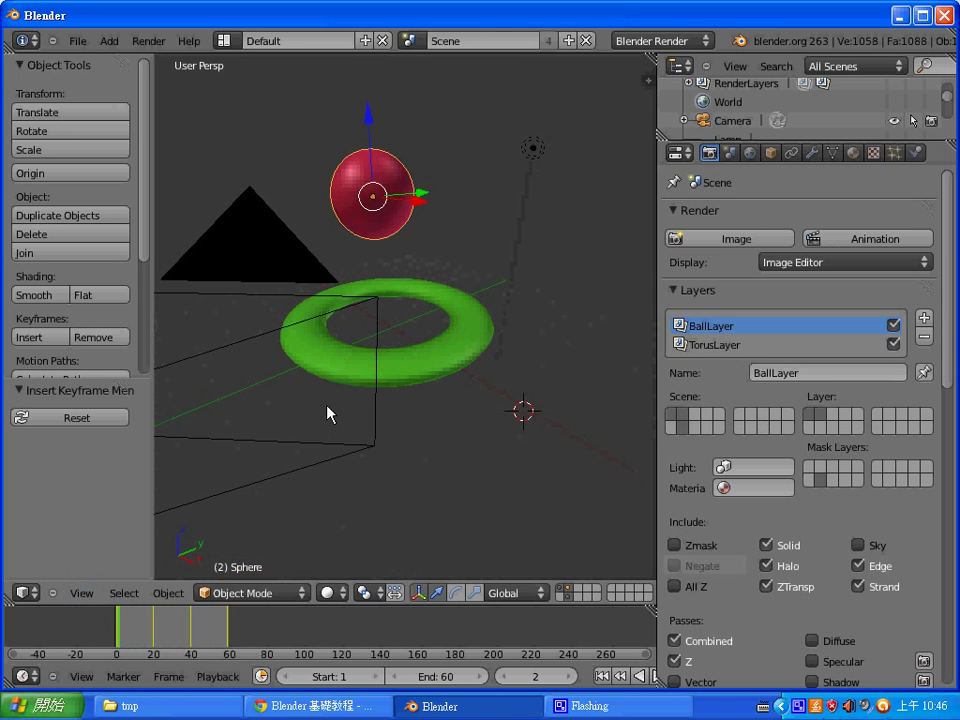
Select the camera and inspect its Object properties, toggling Delta Transform, Transform Locks and Relations.
{"action": "right_click", "coordinate": [193, 360]}
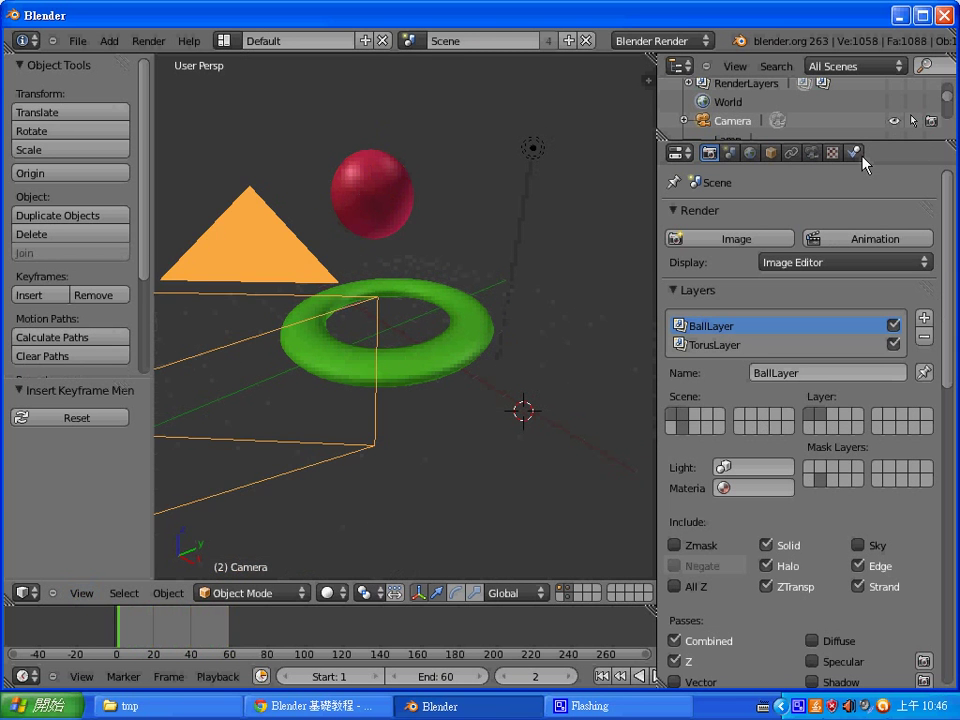
{"action": "left_click", "coordinate": [772, 154]}
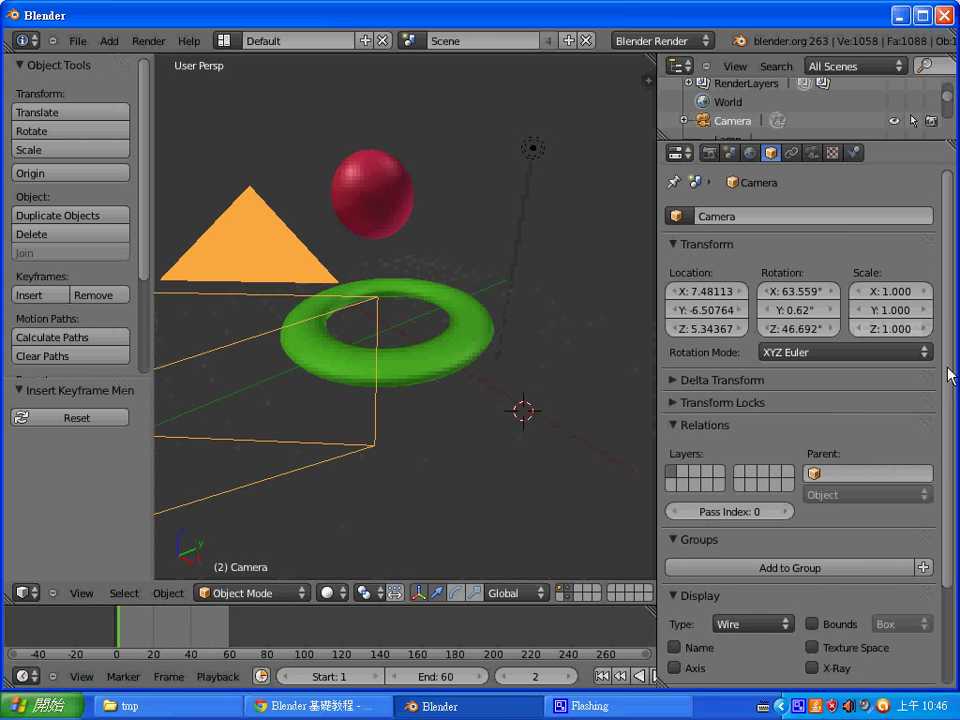
{"action": "scroll", "coordinate": [949, 374], "scroll_direction": "down", "scroll_amount": 3}
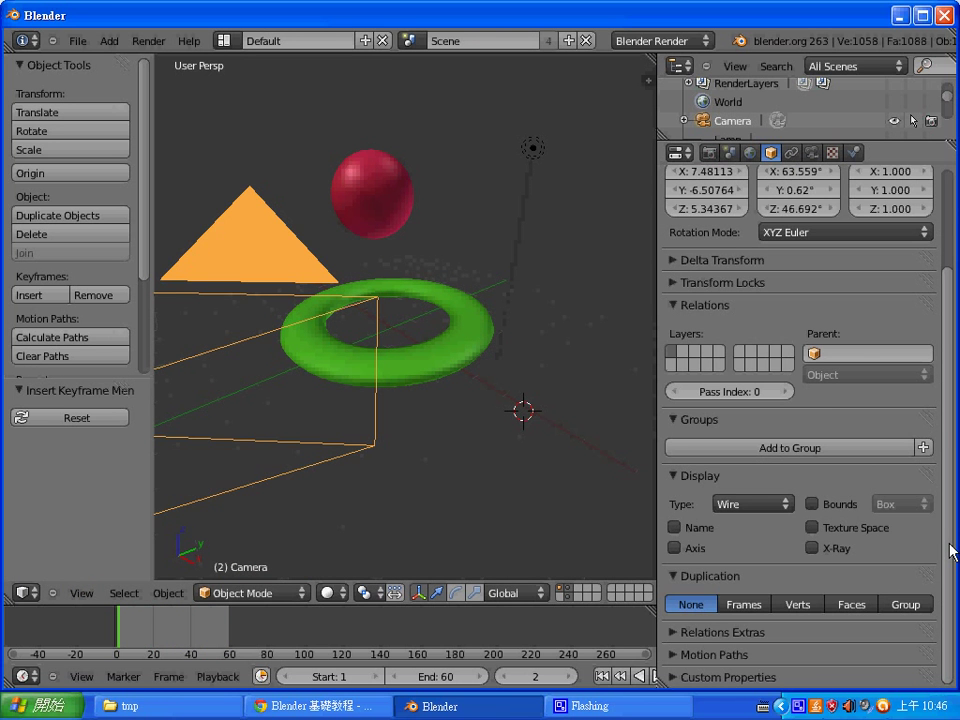
{"action": "scroll", "coordinate": [953, 550], "scroll_direction": "up", "scroll_amount": 3}
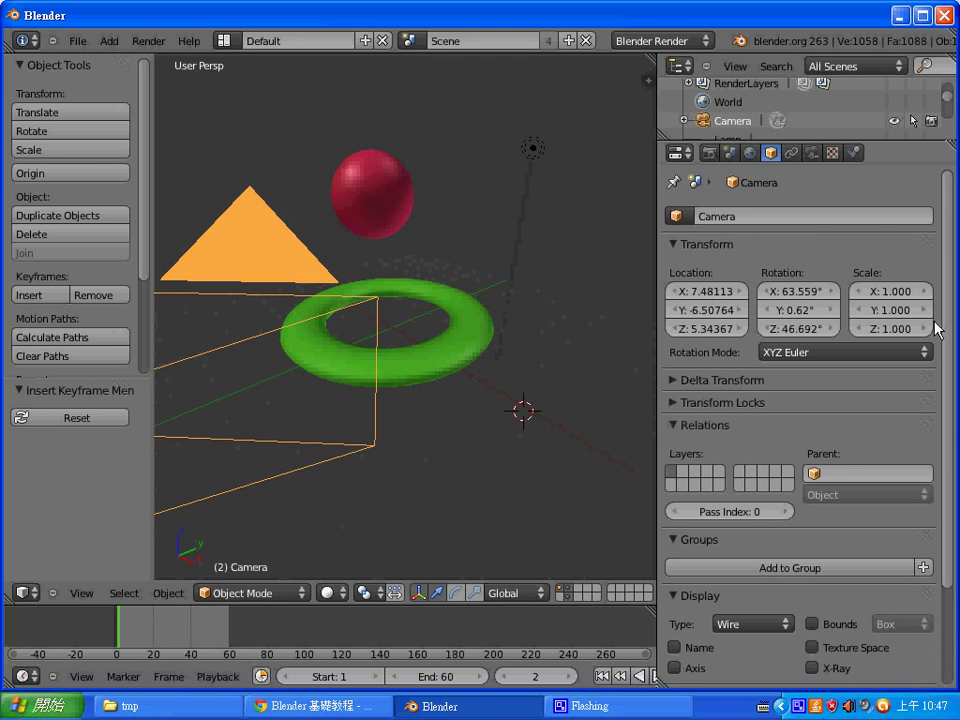
{"action": "left_click", "coordinate": [690, 385]}
{"action": "left_click", "coordinate": [695, 390]}
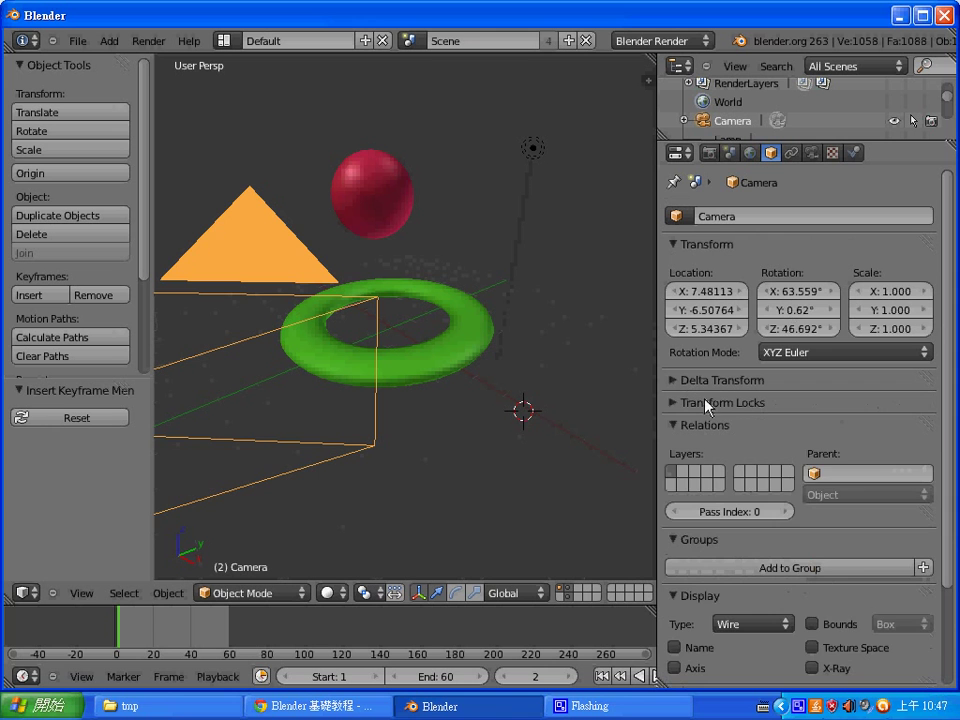
{"action": "left_click", "coordinate": [705, 403]}
{"action": "left_click", "coordinate": [705, 403]}
{"action": "left_click", "coordinate": [705, 428]}
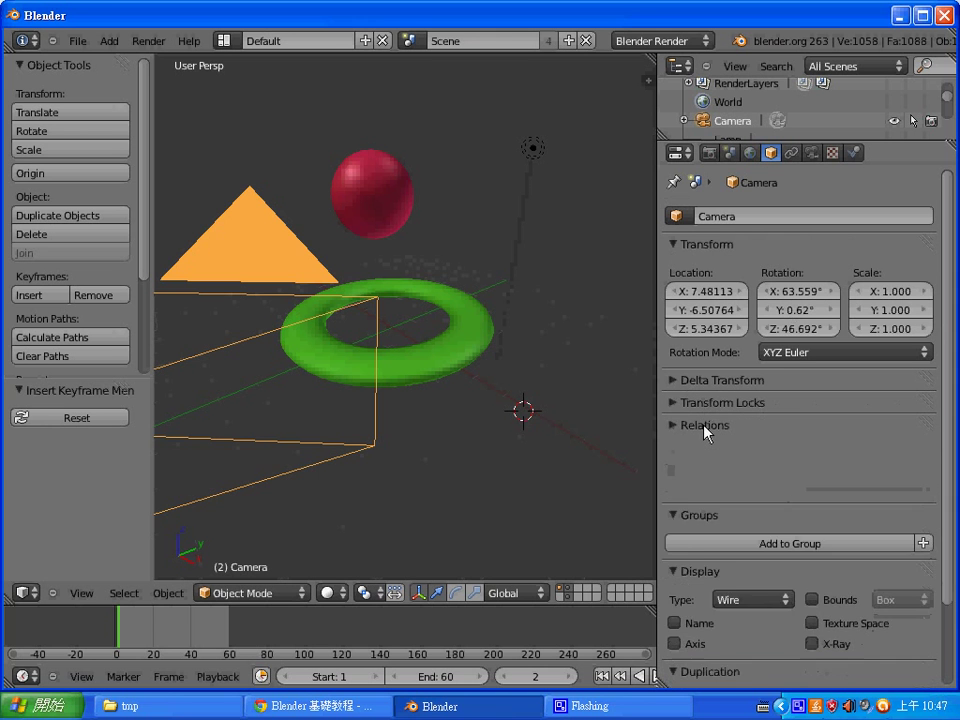
{"action": "scroll", "coordinate": [945, 567], "scroll_direction": "down", "scroll_amount": 3}
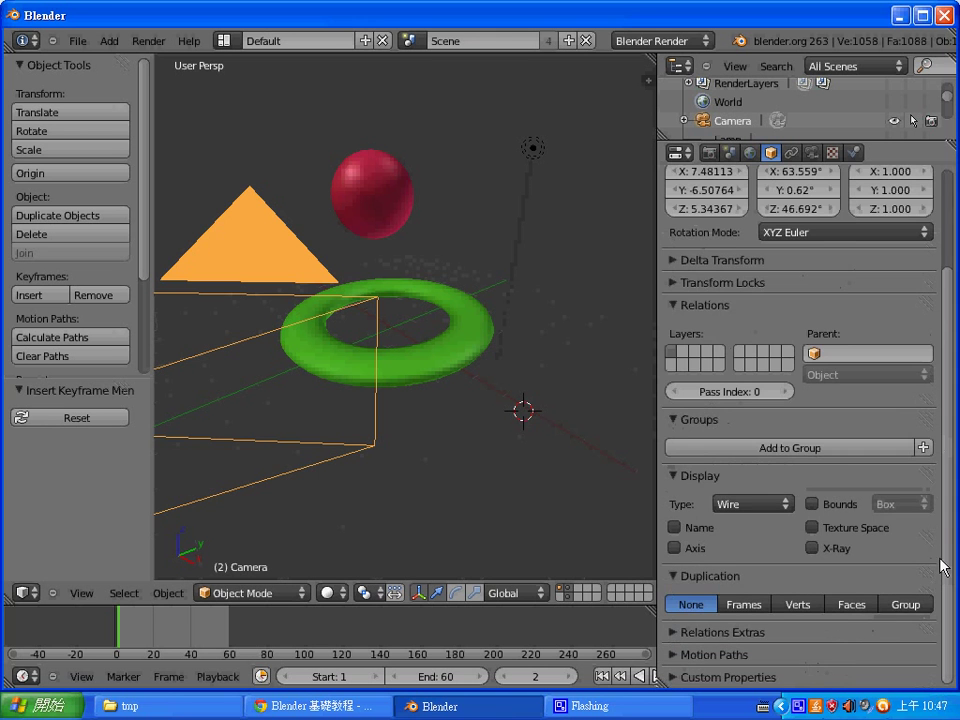
Show the camera's lens settings and view the scene through the camera.
{"action": "left_click", "coordinate": [811, 153]}
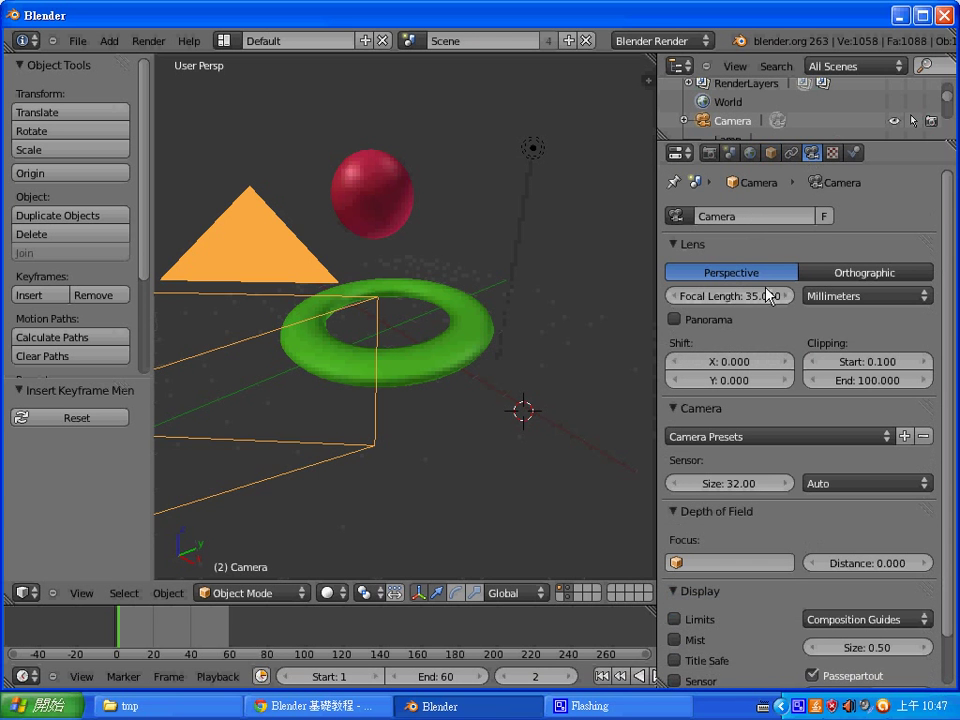
{"action": "left_click", "coordinate": [775, 296]}
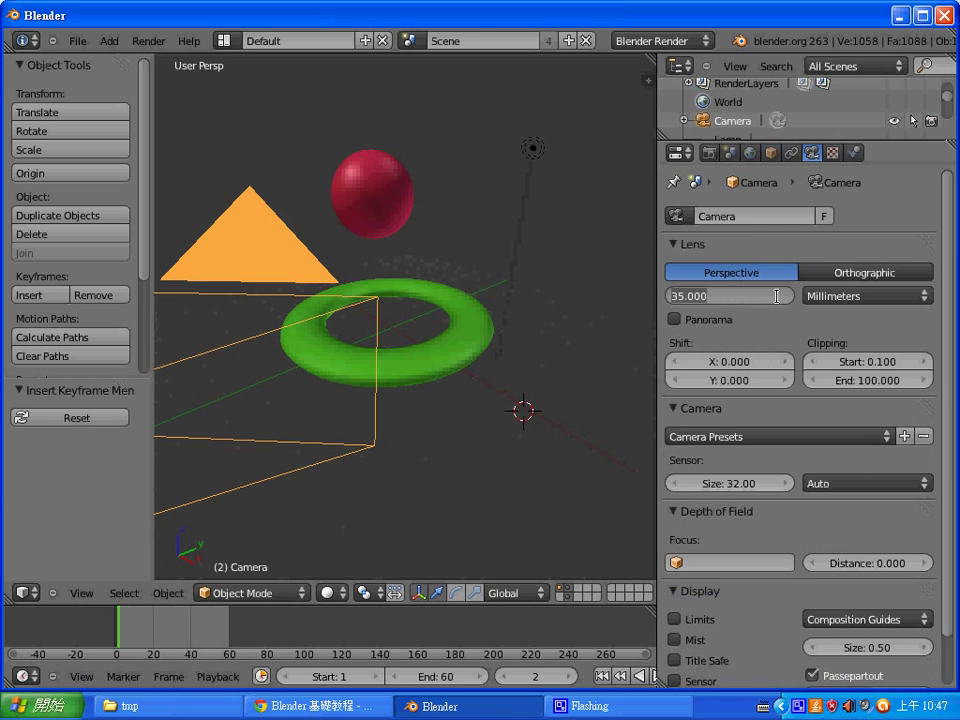
{"action": "left_click", "coordinate": [80, 595]}
{"action": "left_click", "coordinate": [82, 595]}
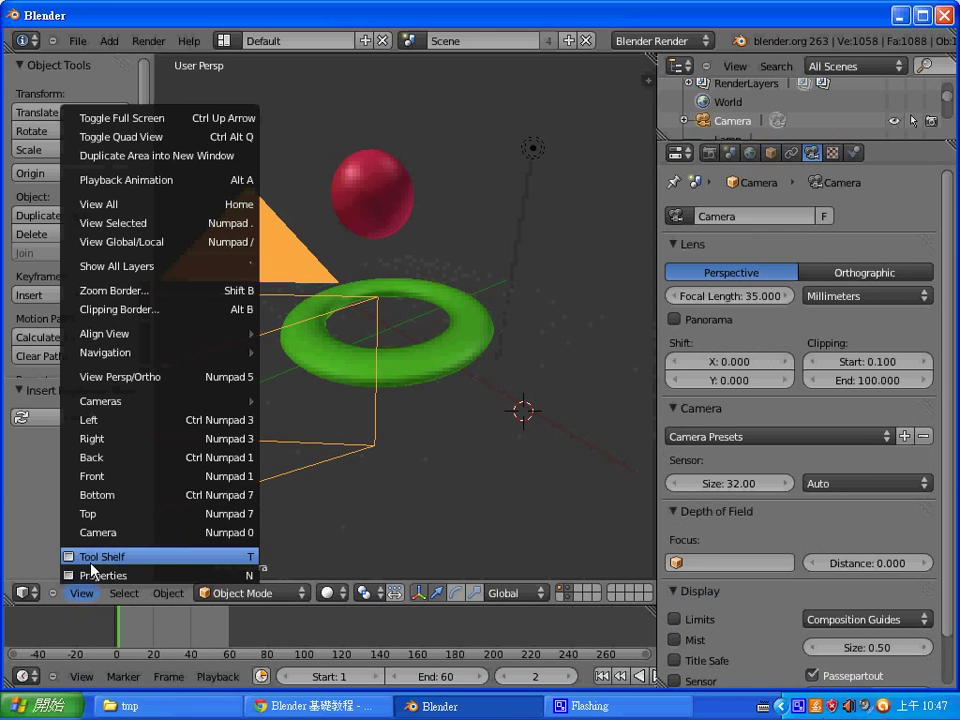
{"action": "left_click", "coordinate": [97, 533]}
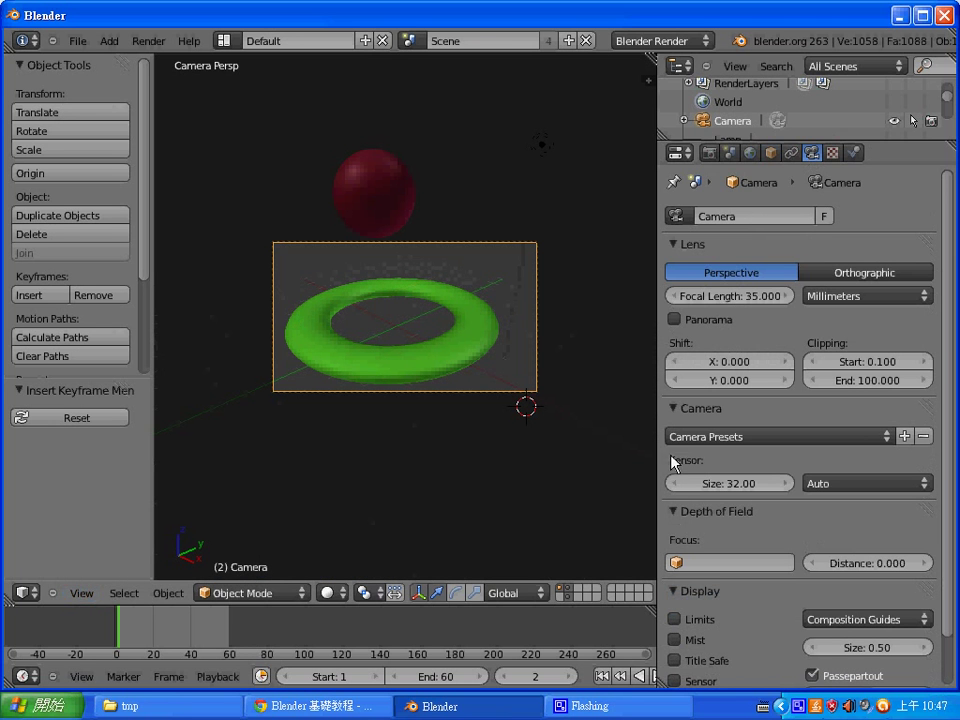
Change the camera focal length to 25 mm, then to 20 mm.
{"action": "left_click", "coordinate": [763, 296]}
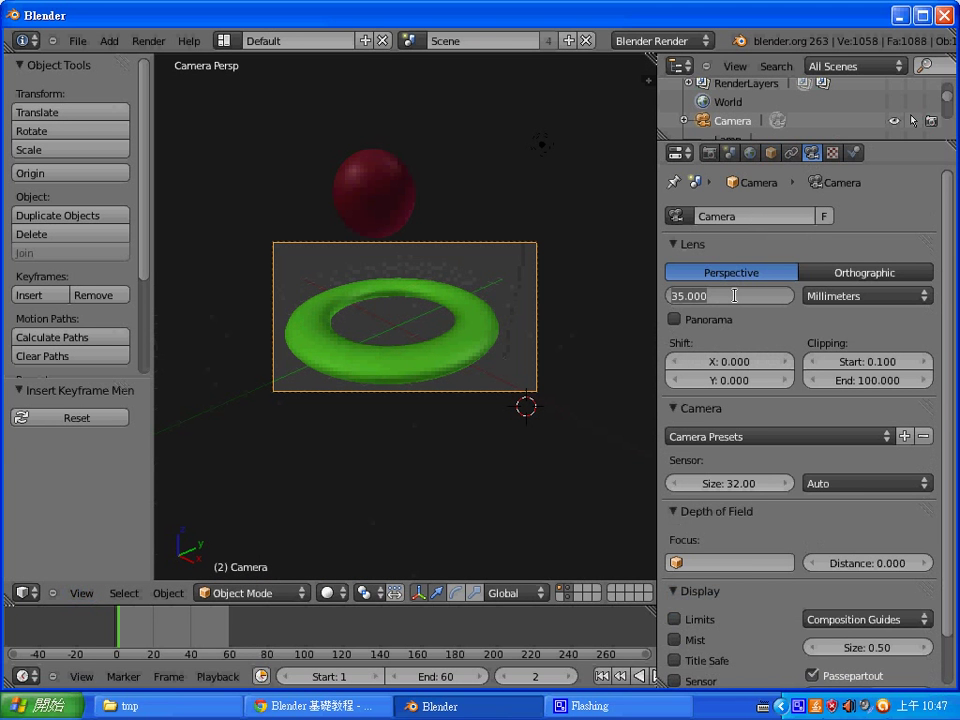
{"action": "type", "text": "25"}
{"action": "key", "text": "Return"}
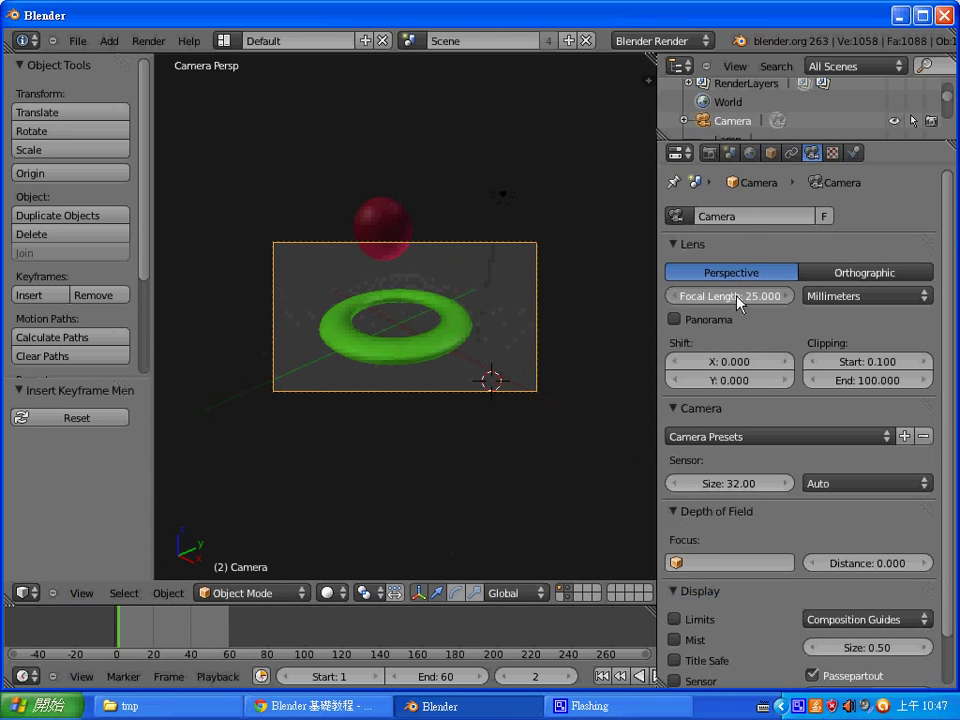
{"action": "left_click", "coordinate": [739, 300]}
{"action": "type", "text": "20"}
{"action": "key", "text": "Return"}
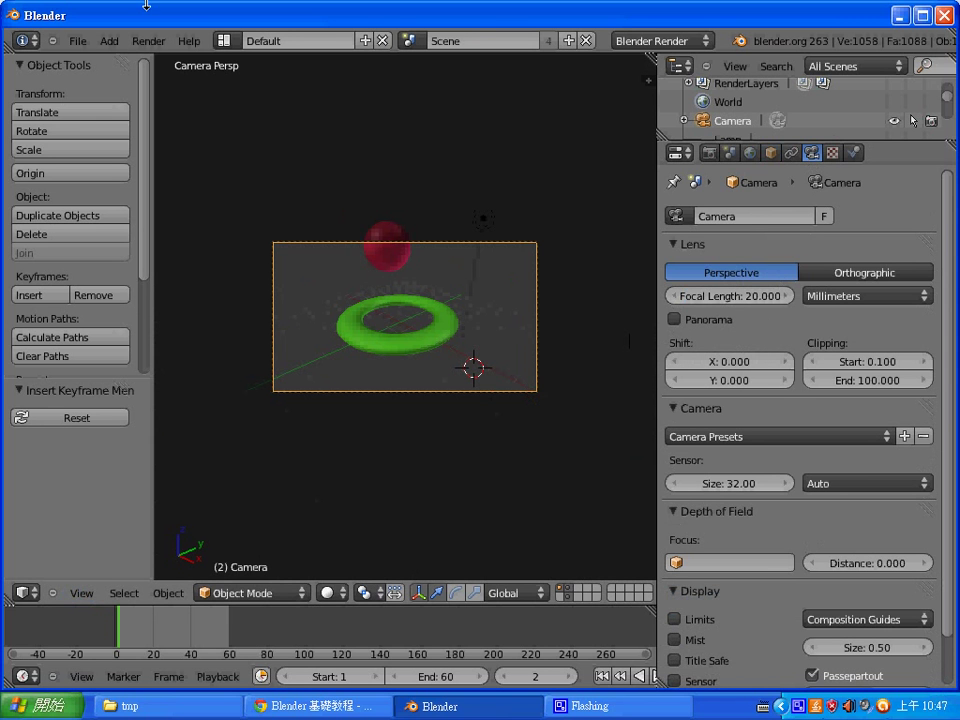
{"action": "left_click", "coordinate": [73, 44]}
Save the scene as BallBump.blend in G:\ccc102\Blender.
{"action": "left_click", "coordinate": [495, 137]}
{"action": "left_click", "coordinate": [77, 41]}
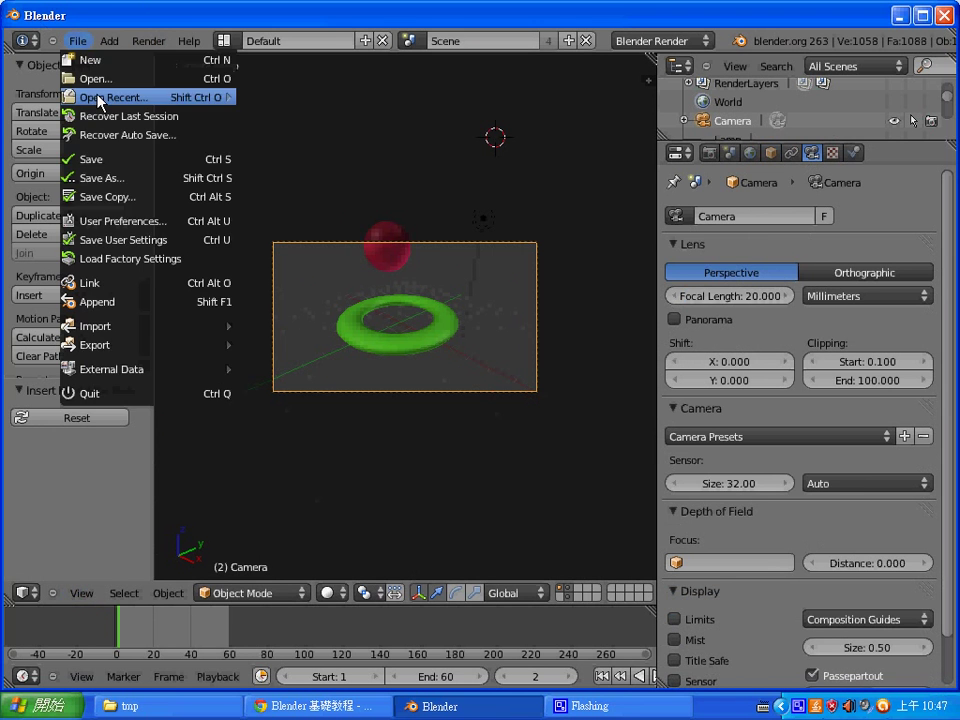
{"action": "left_click", "coordinate": [118, 155]}
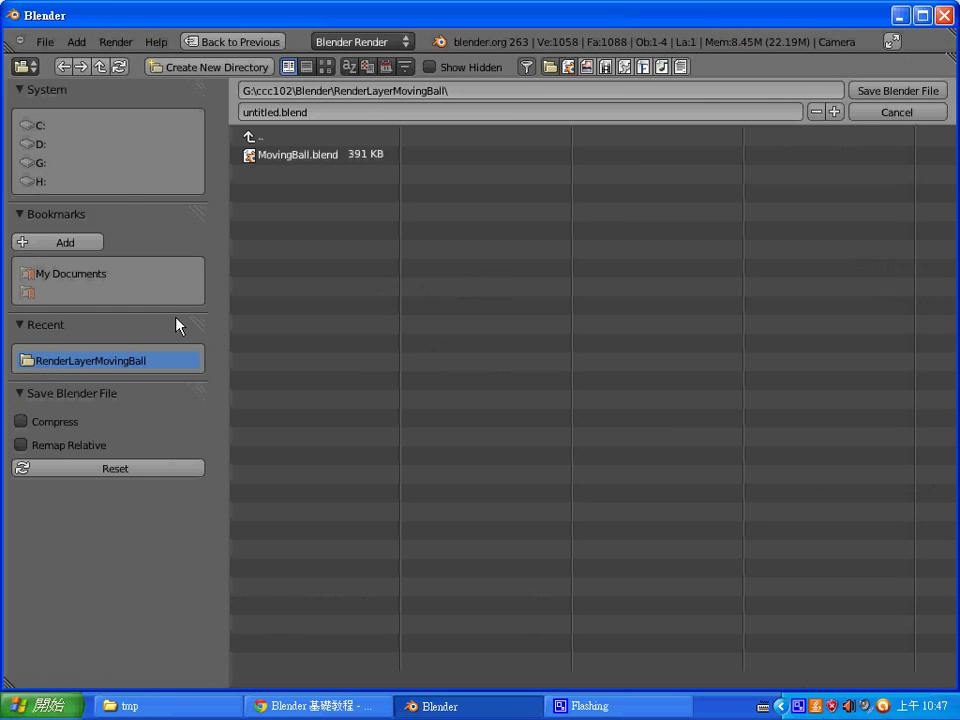
{"action": "left_click", "coordinate": [102, 66]}
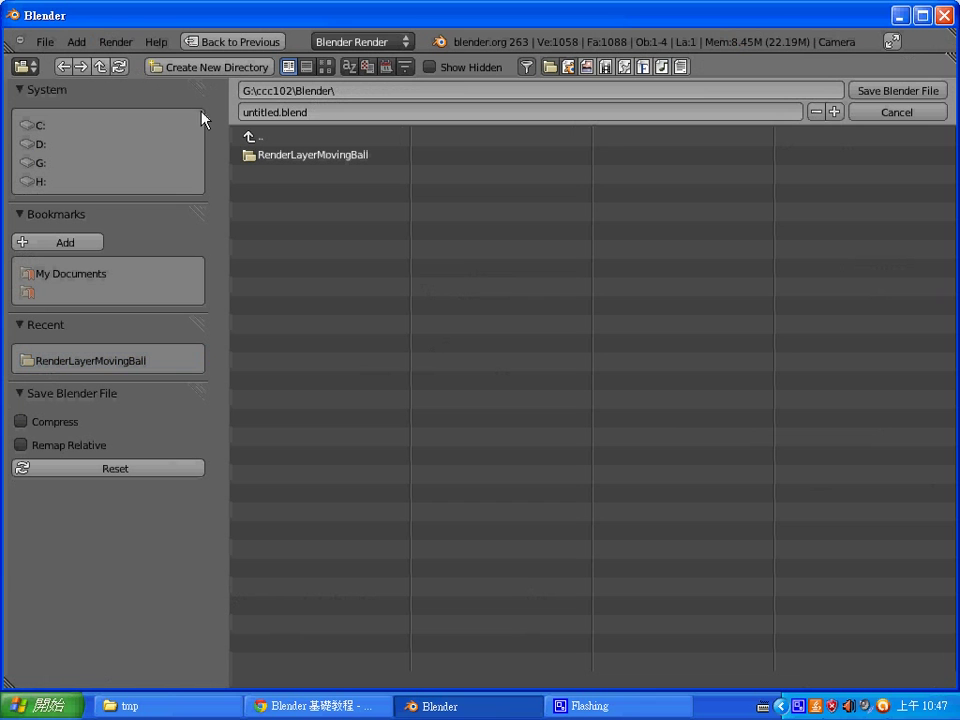
{"action": "left_click", "coordinate": [361, 113]}
{"action": "key", "text": "Delete"}
{"action": "key", "text": "Delete"}
{"action": "key", "text": "Delete"}
{"action": "type", "text": "BallB"}
{"action": "type", "text": "ump"}
{"action": "key", "text": "Return"}
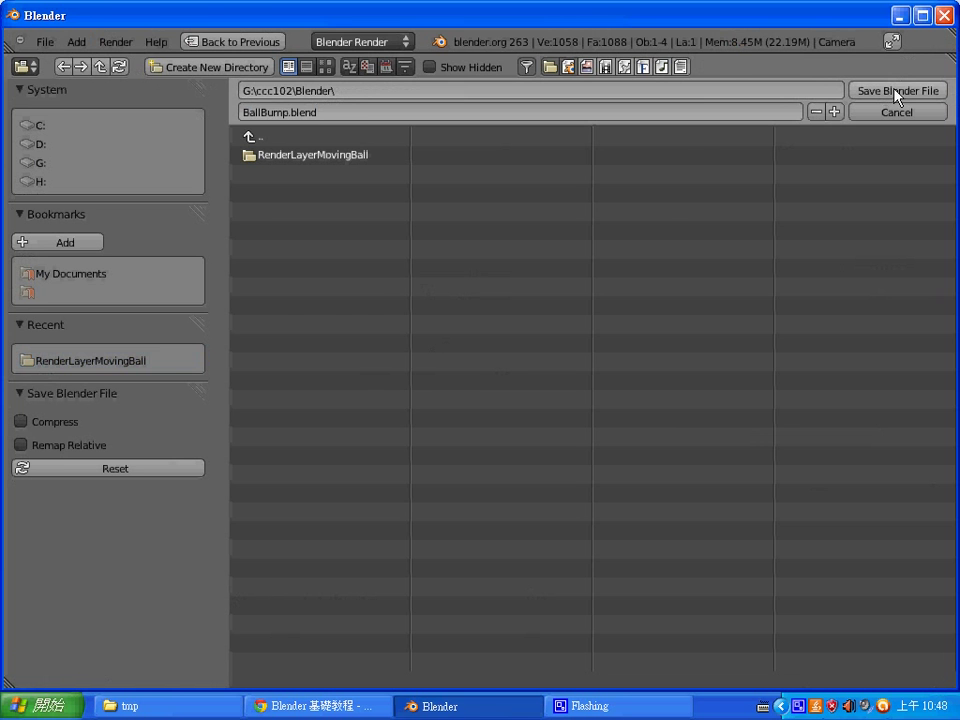
{"action": "left_click", "coordinate": [895, 91]}
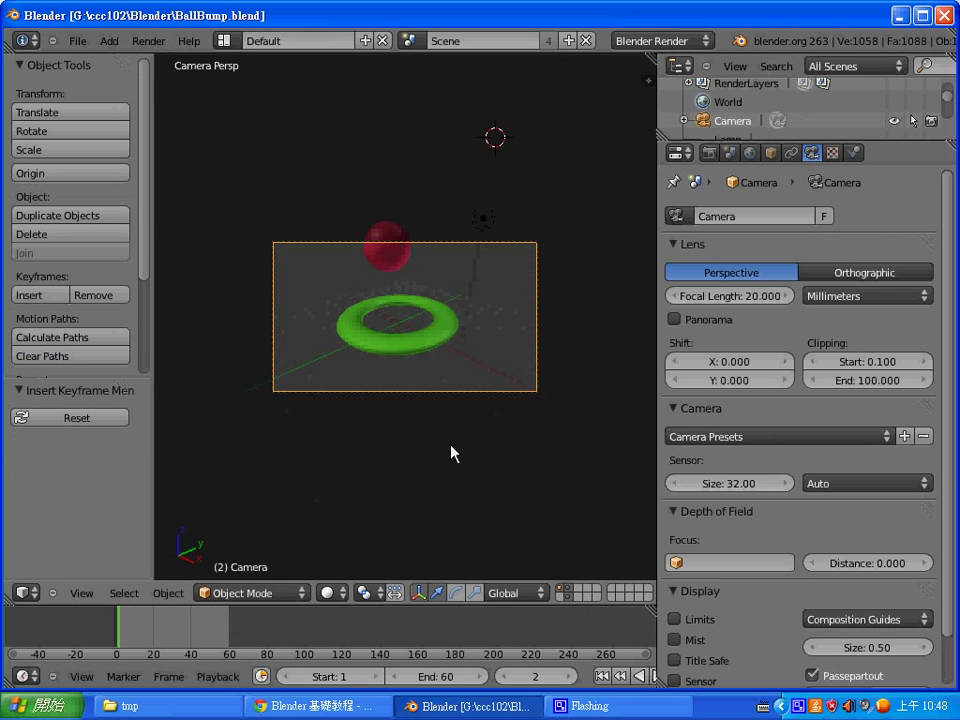
Delete the 8 old PNG frames from C:\tmp and restart the animation render.
{"action": "left_click", "coordinate": [709, 153]}
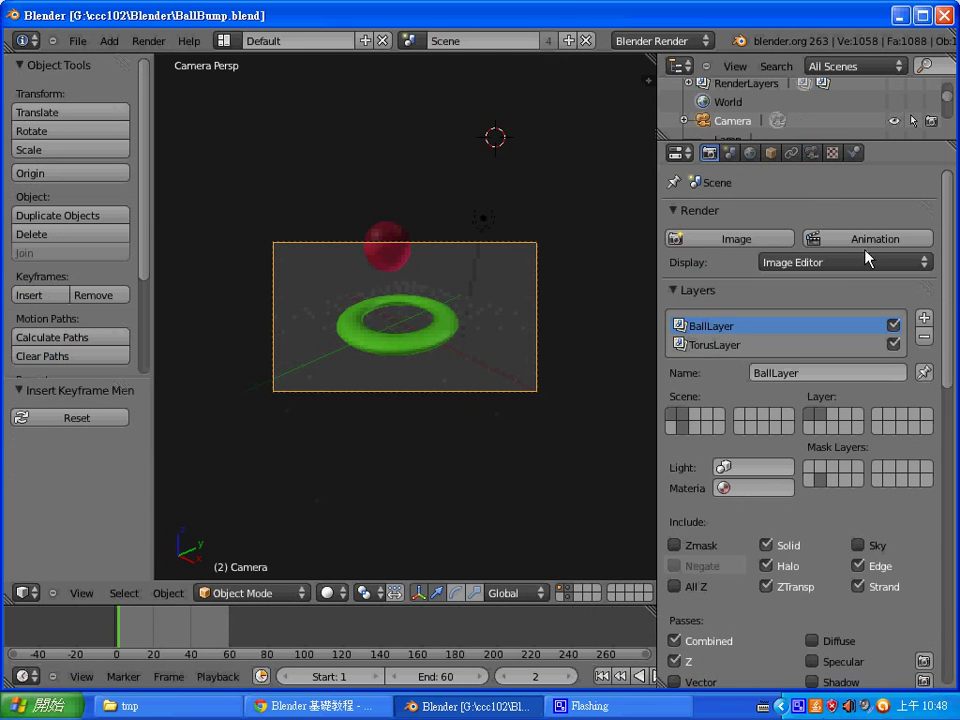
{"action": "key", "text": "alt+Tab"}
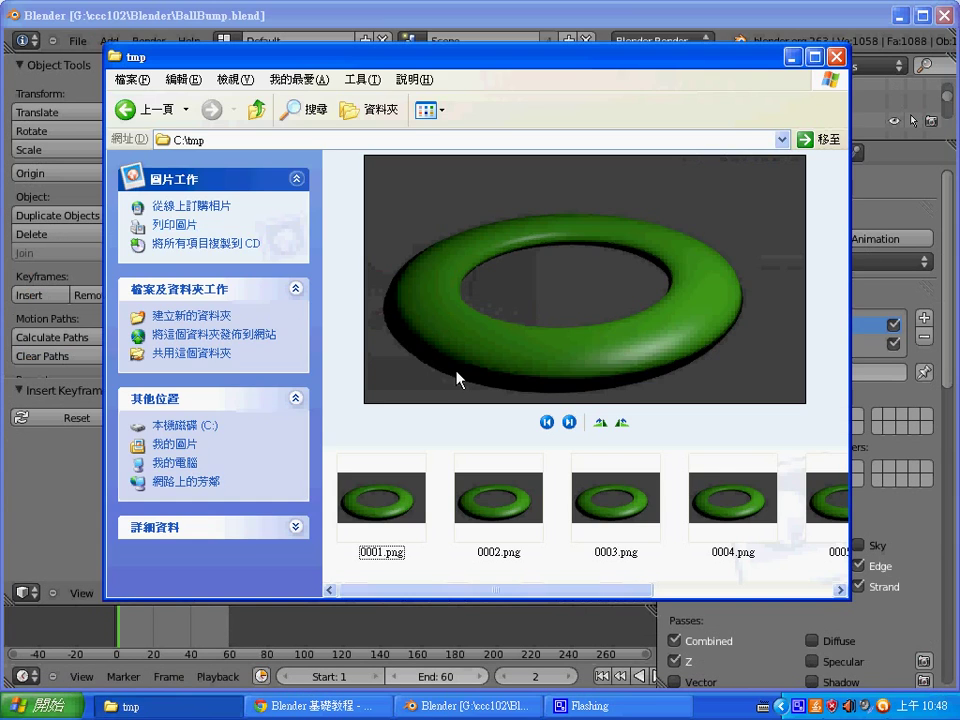
{"action": "left_click", "coordinate": [183, 79]}
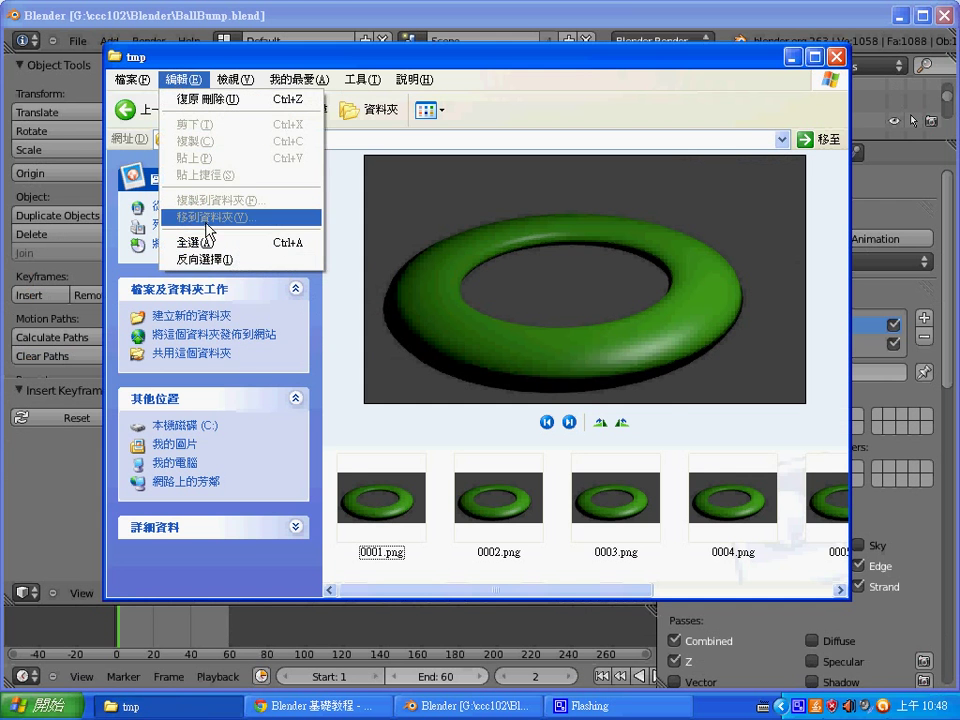
{"action": "left_click", "coordinate": [199, 242]}
{"action": "key", "text": "Delete"}
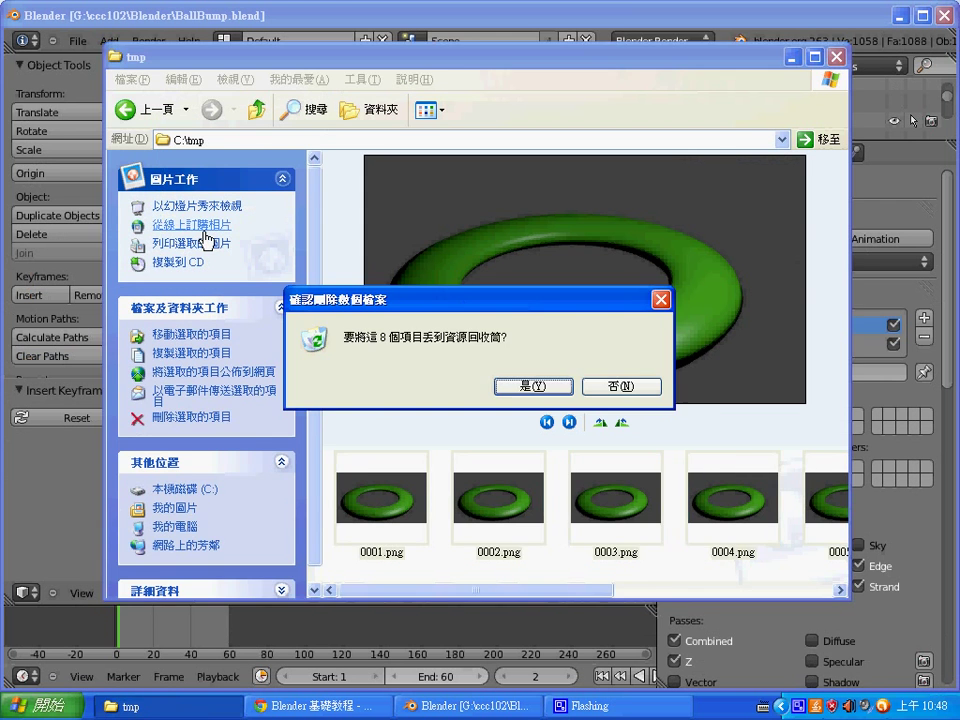
{"action": "key", "text": "Return"}
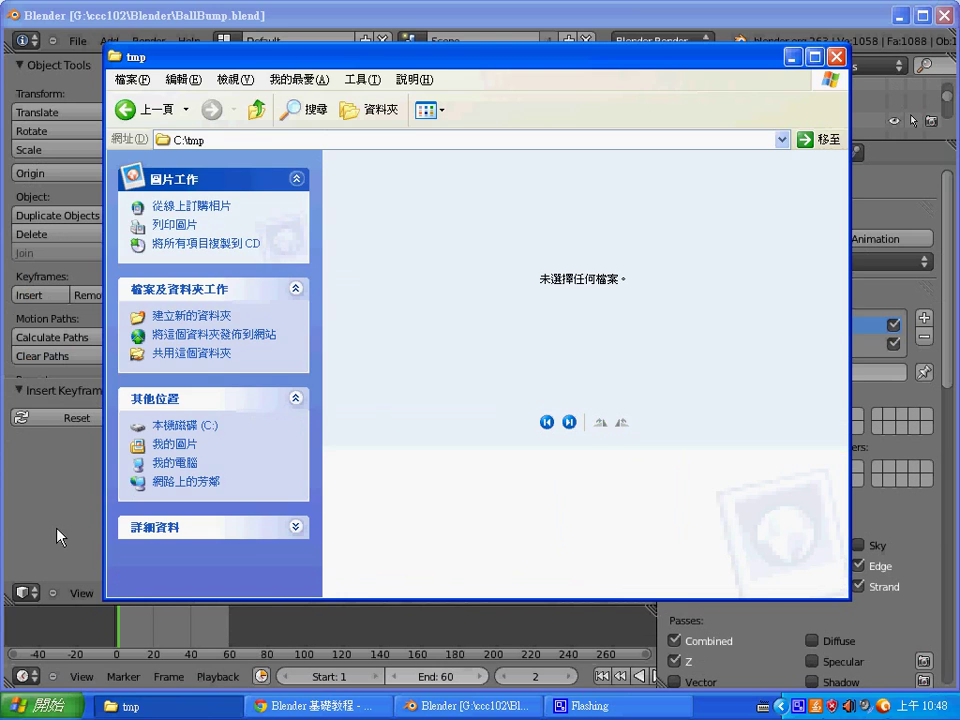
{"action": "left_click", "coordinate": [57, 537]}
{"action": "left_click", "coordinate": [860, 250]}
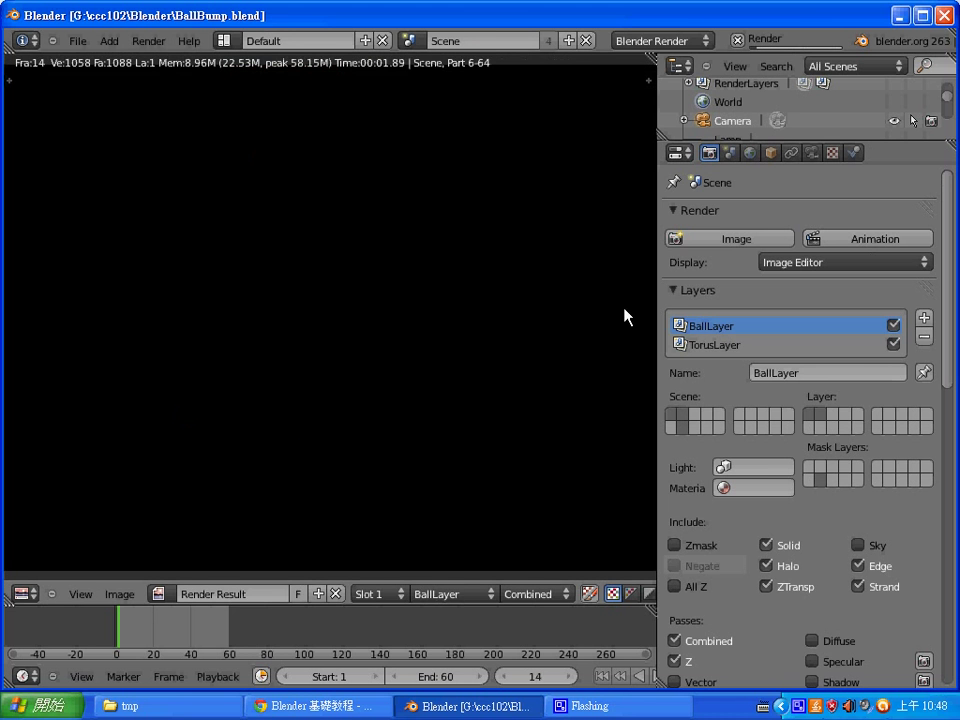
Cancel the running animation render and close the render result with Esc.
{"action": "key", "text": "Escape"}
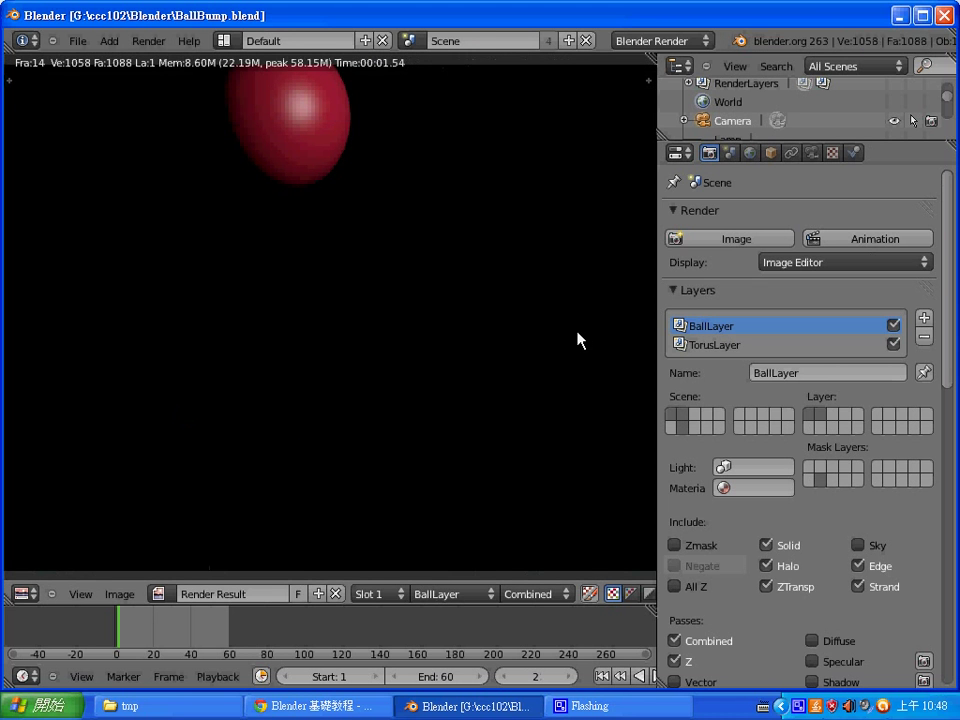
{"action": "key", "text": "Escape"}
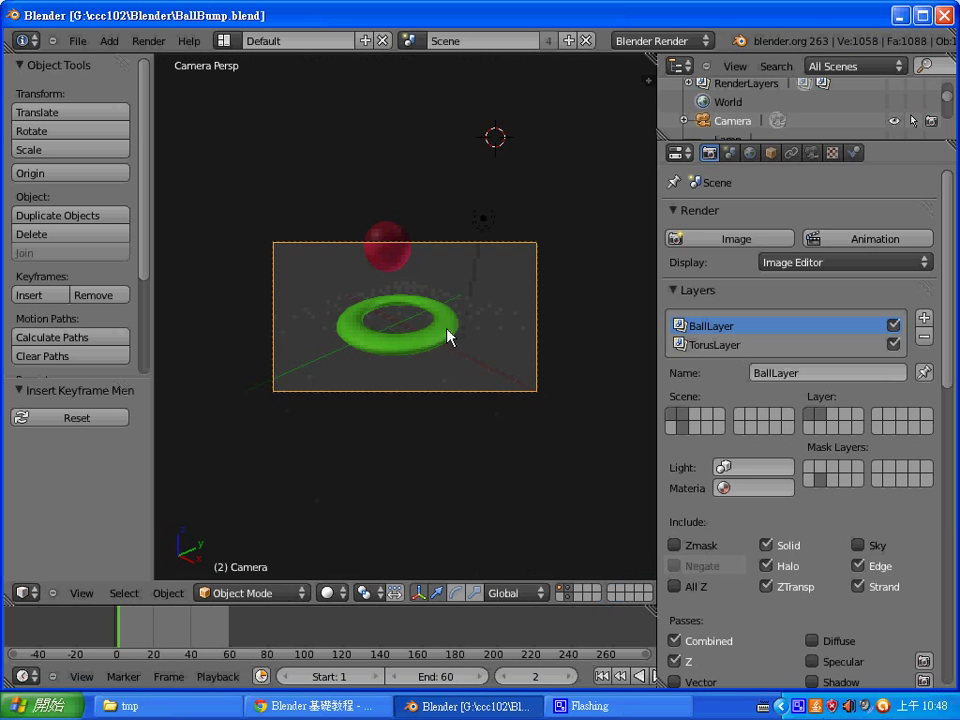
Turn on Environment Lighting in the World settings and test-render the scene.
{"action": "left_click", "coordinate": [750, 152]}
{"action": "left_click_drag", "start_coordinate": [947, 437], "coordinate": [950, 590]}
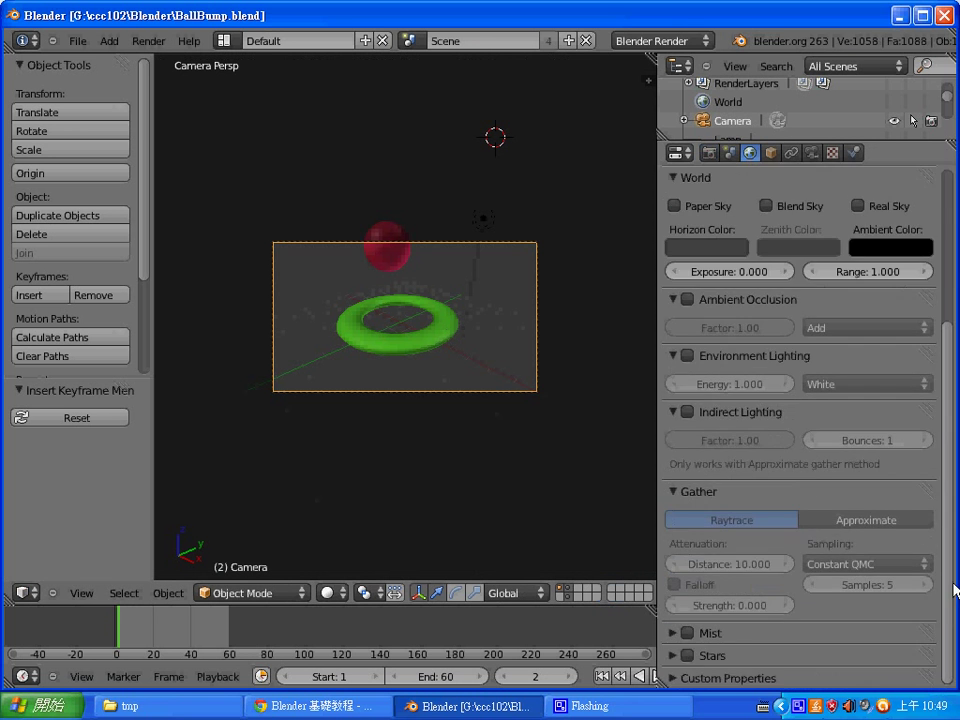
{"action": "left_click", "coordinate": [688, 355]}
{"action": "left_click", "coordinate": [460, 492]}
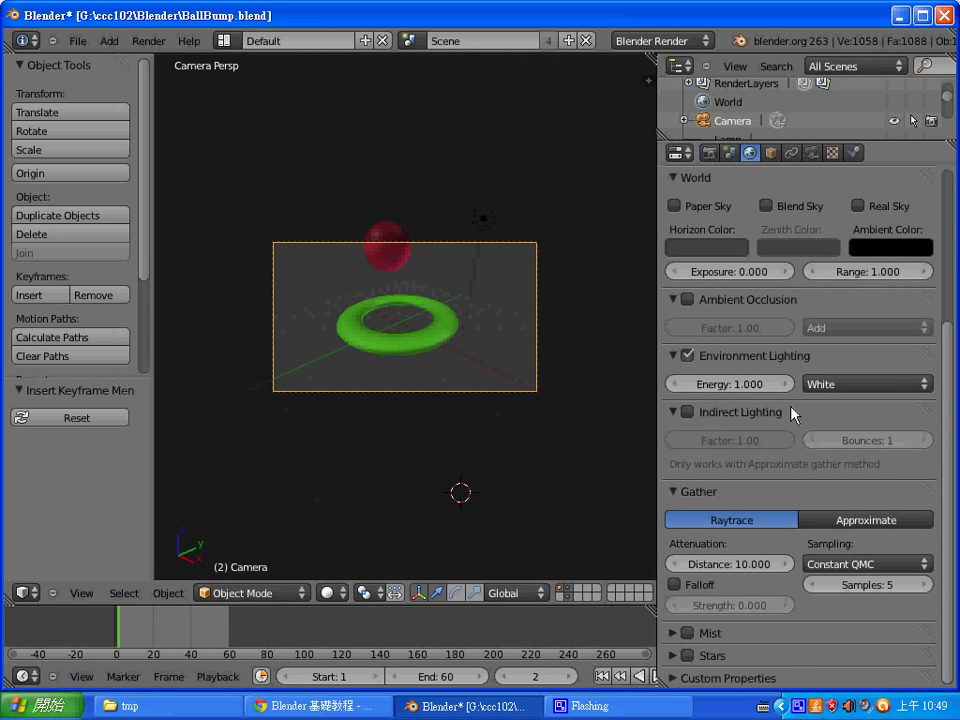
{"action": "key", "text": "F12"}
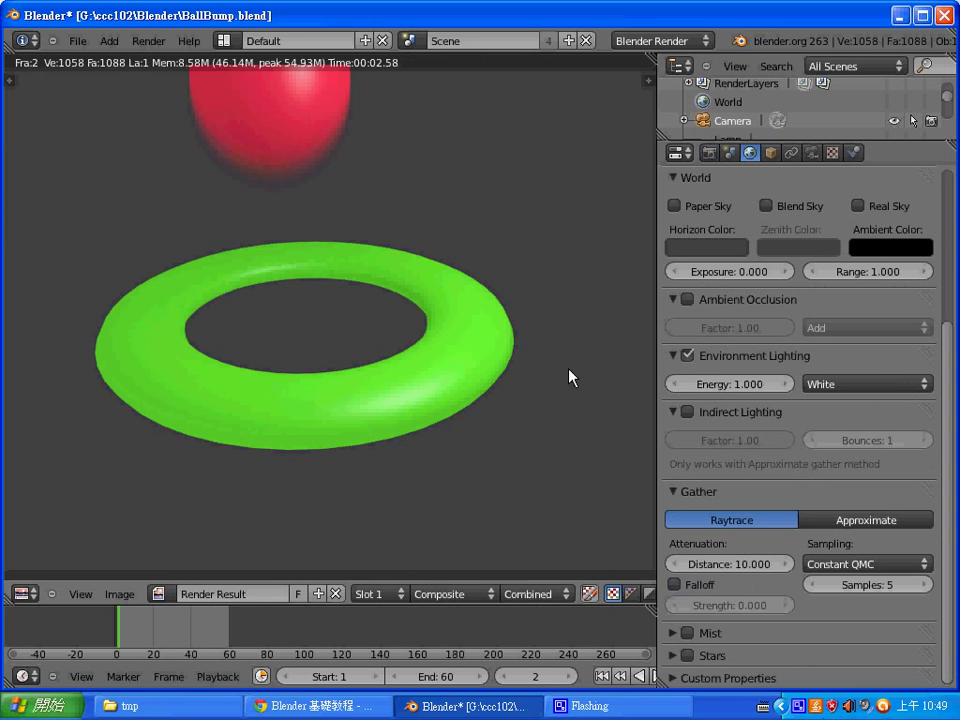
{"action": "key", "text": "Escape"}
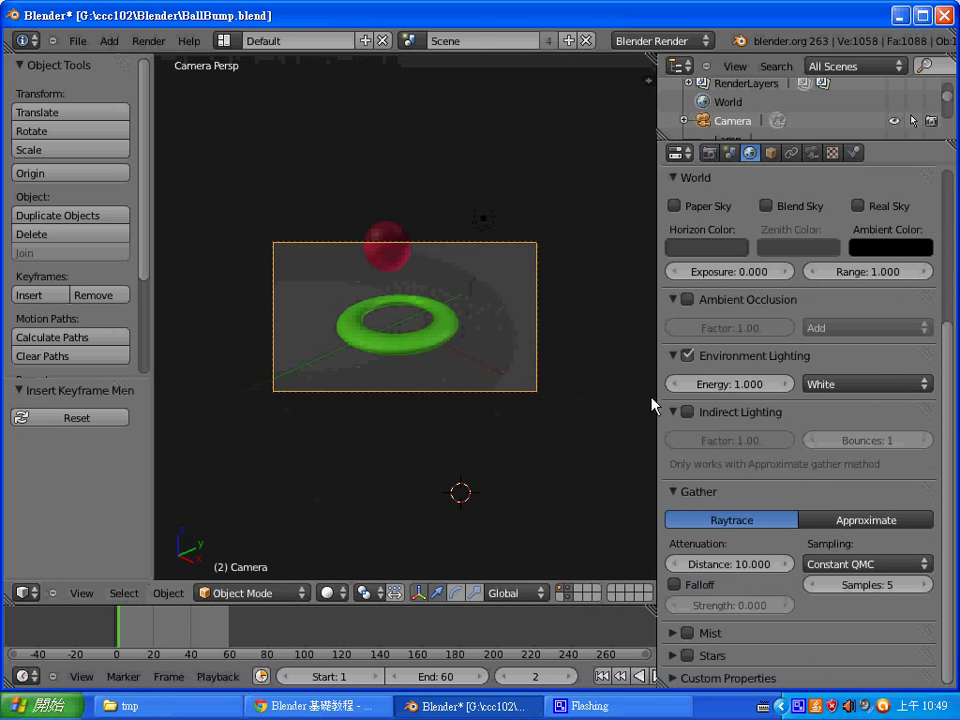
Try Environment Lighting energy 0.5, then settle on 0.3, test-rendering each value.
{"action": "left_click", "coordinate": [729, 384]}
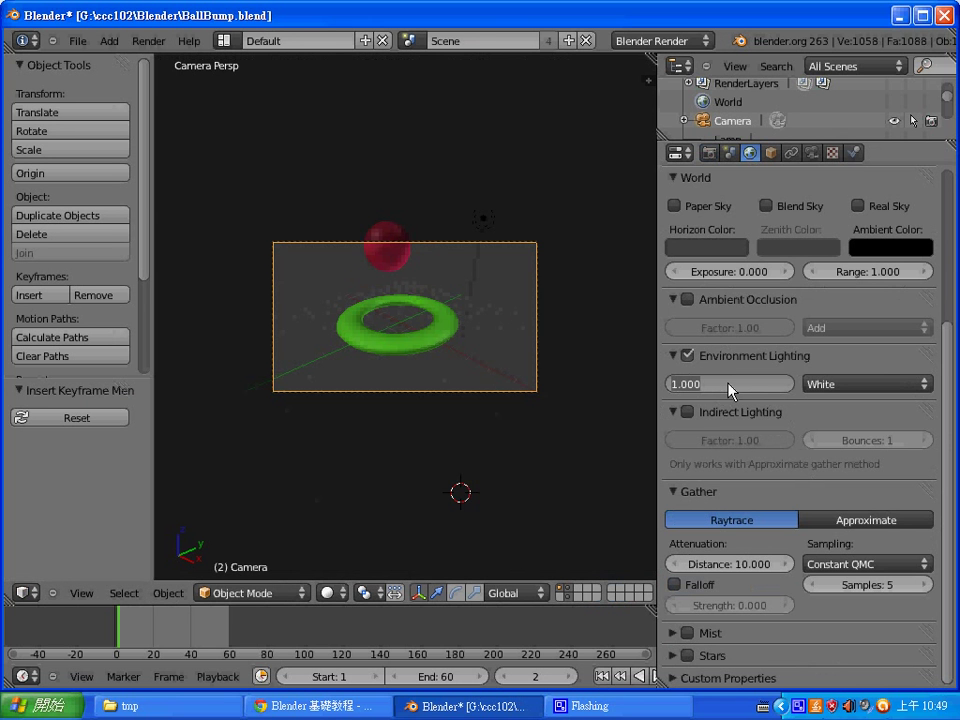
{"action": "type", "text": "0.5"}
{"action": "key", "text": "Return"}
{"action": "key", "text": "F12"}
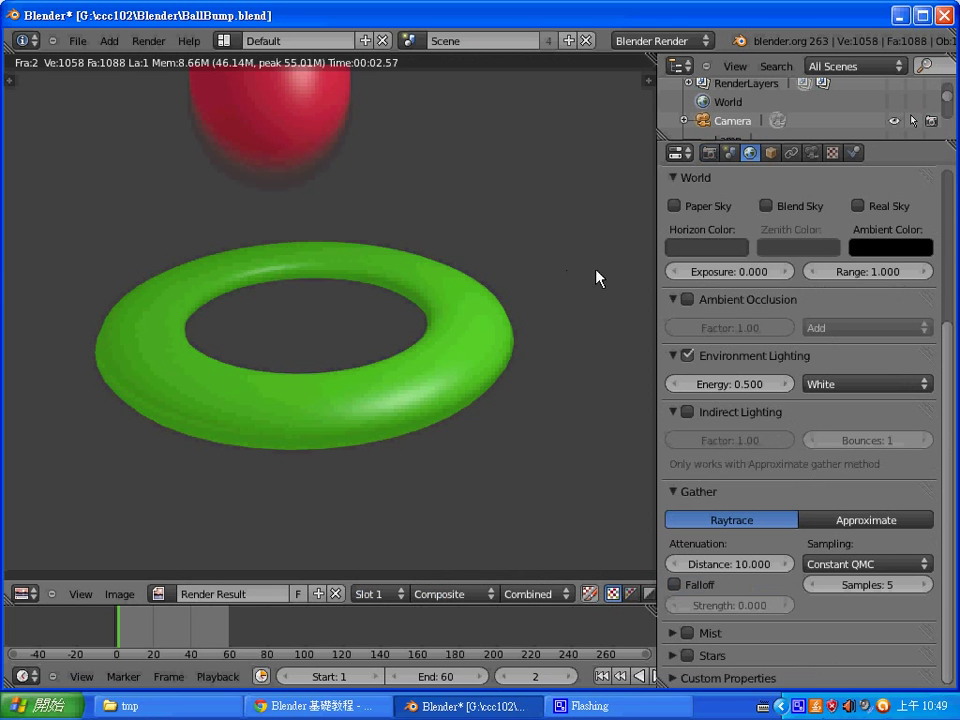
{"action": "left_click", "coordinate": [750, 382]}
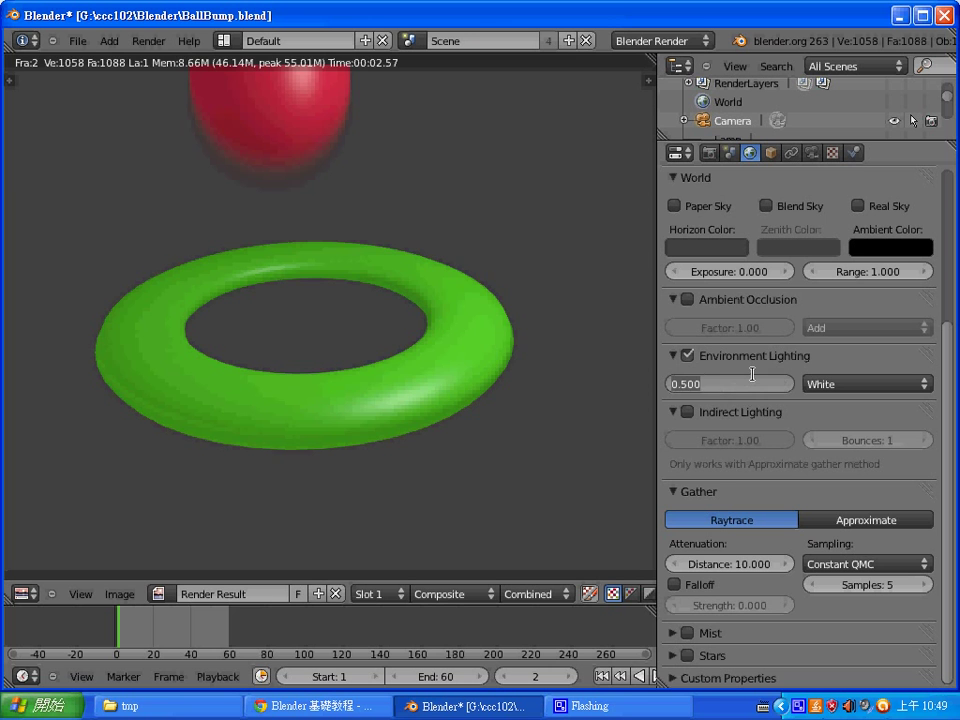
{"action": "type", "text": "0.3"}
{"action": "key", "text": "Return"}
{"action": "key", "text": "F12"}
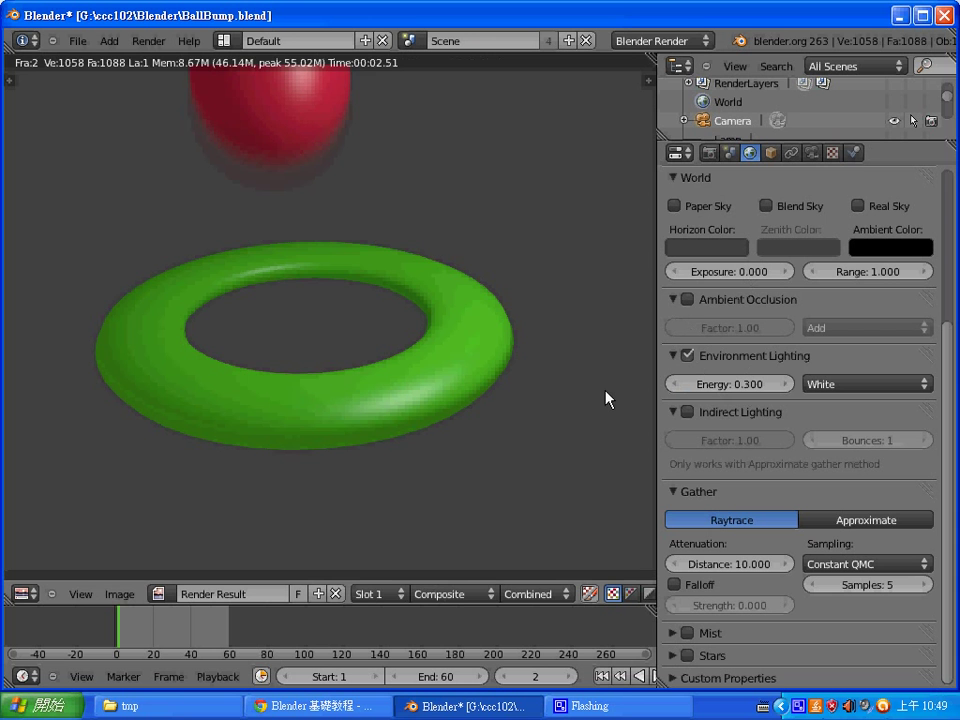
{"action": "key", "text": "Escape"}
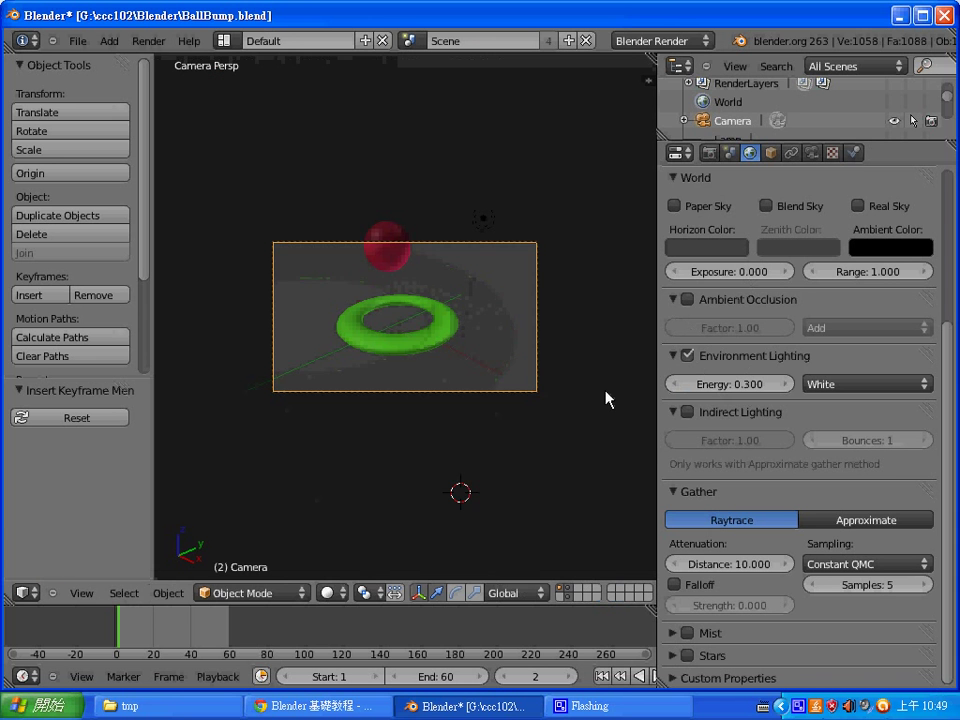
Delete the 13 old rendered PNG frames from the C:\tmp folder.
{"action": "left_click", "coordinate": [709, 153]}
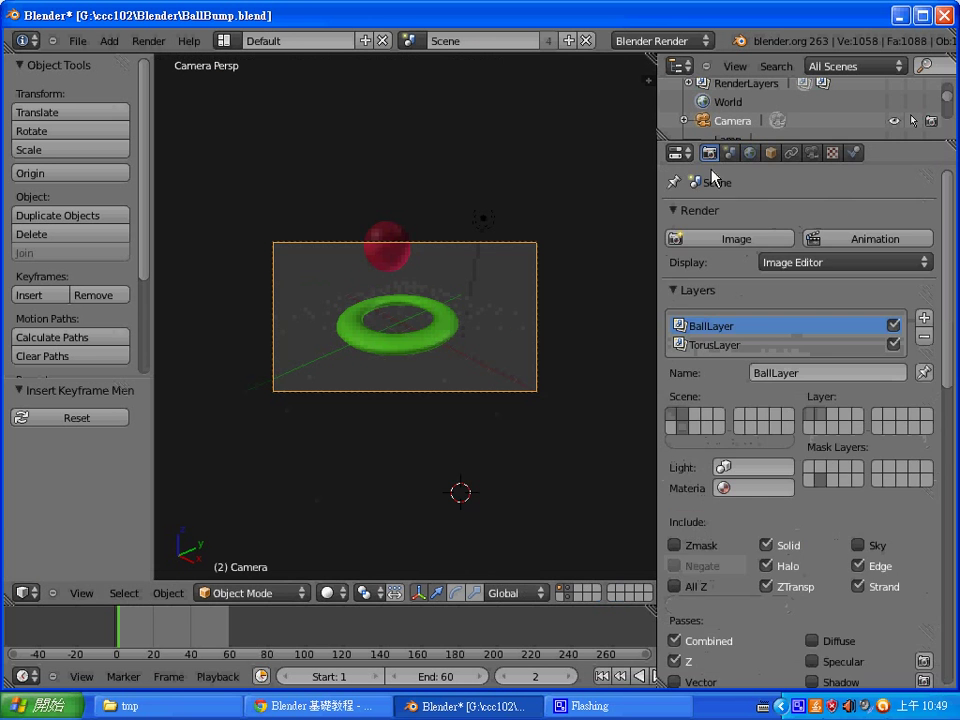
{"action": "left_click", "coordinate": [125, 706]}
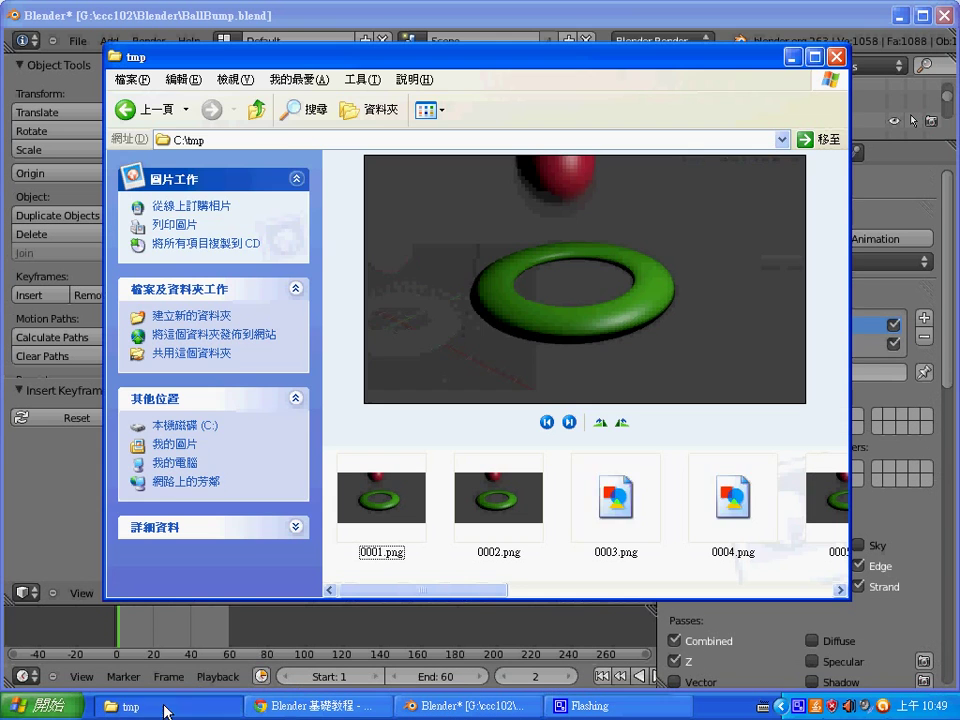
{"action": "left_click", "coordinate": [177, 82]}
{"action": "left_click", "coordinate": [245, 242]}
{"action": "key", "text": "Delete"}
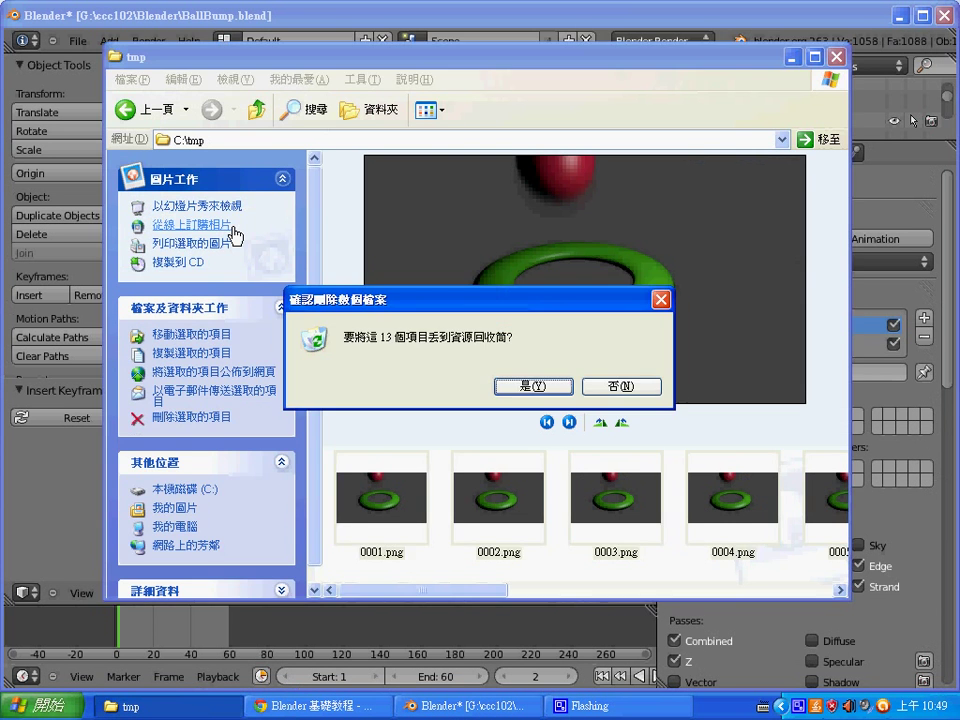
{"action": "key", "text": "Return"}
Start the full animation render in Blender, watch new frames appear in C:\tmp, then close the folder.
{"action": "left_click", "coordinate": [63, 496]}
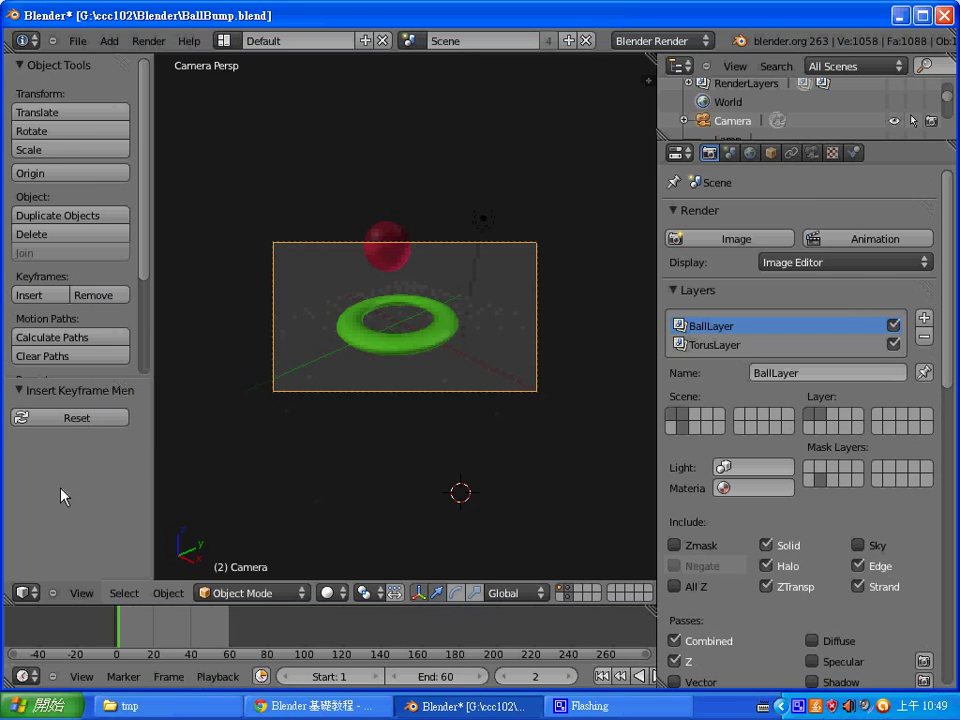
{"action": "left_click", "coordinate": [815, 242]}
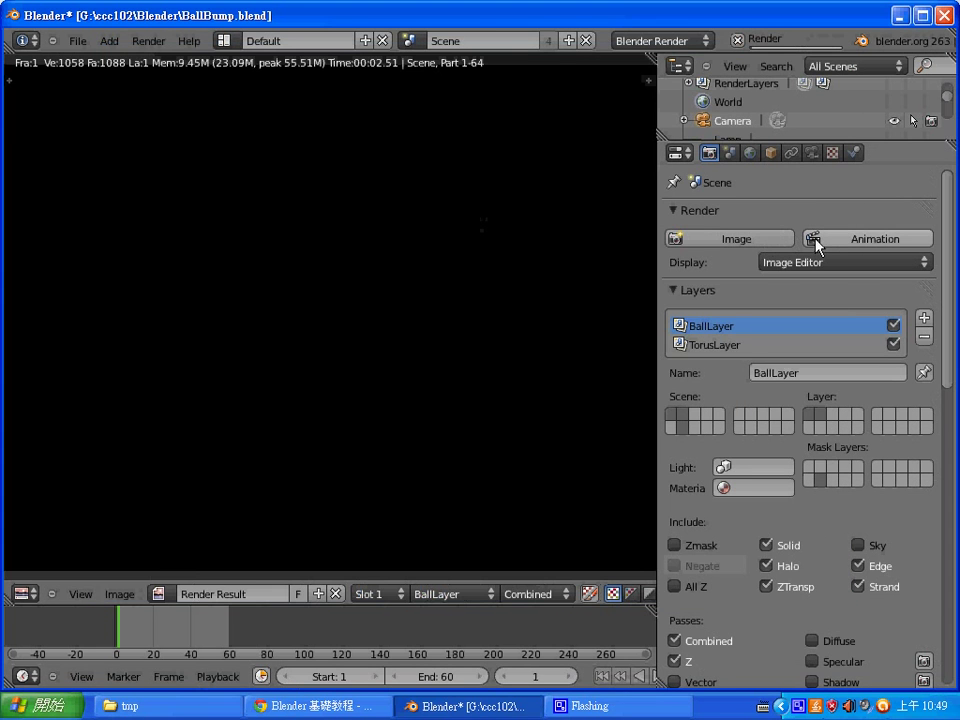
{"action": "left_click", "coordinate": [130, 706]}
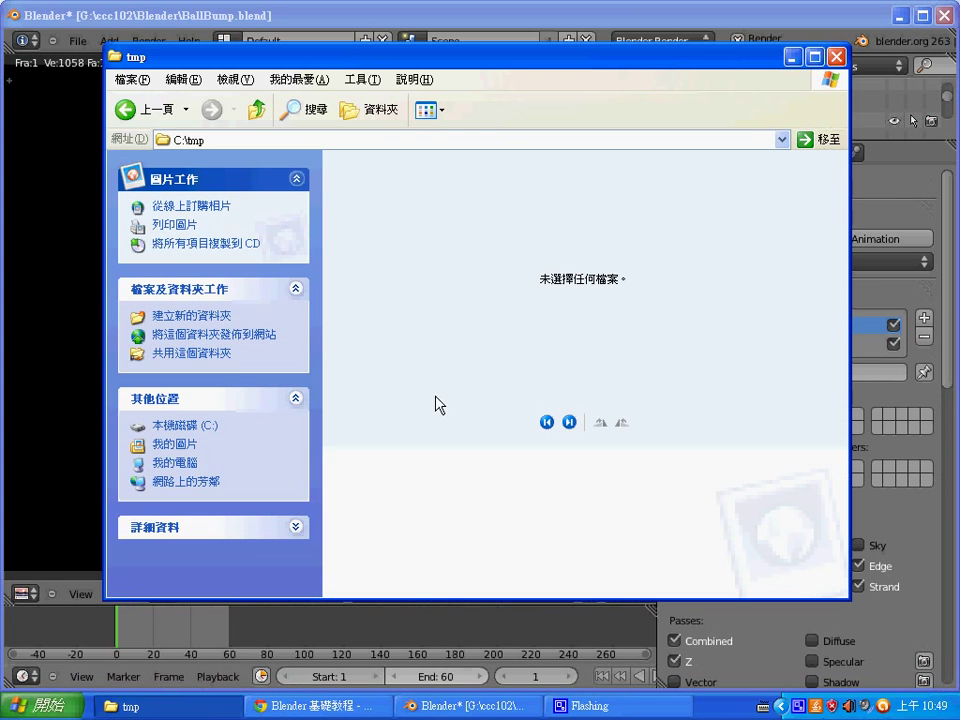
{"action": "left_click_drag", "start_coordinate": [562, 64], "coordinate": [578, 42]}
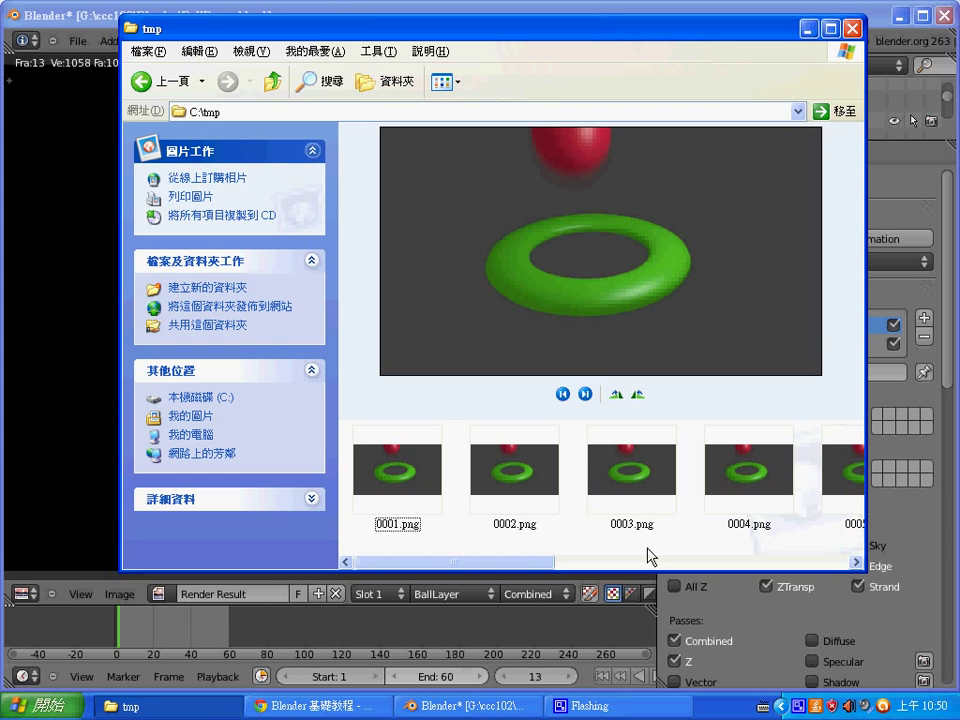
{"action": "left_click_drag", "start_coordinate": [538, 563], "coordinate": [836, 562]}
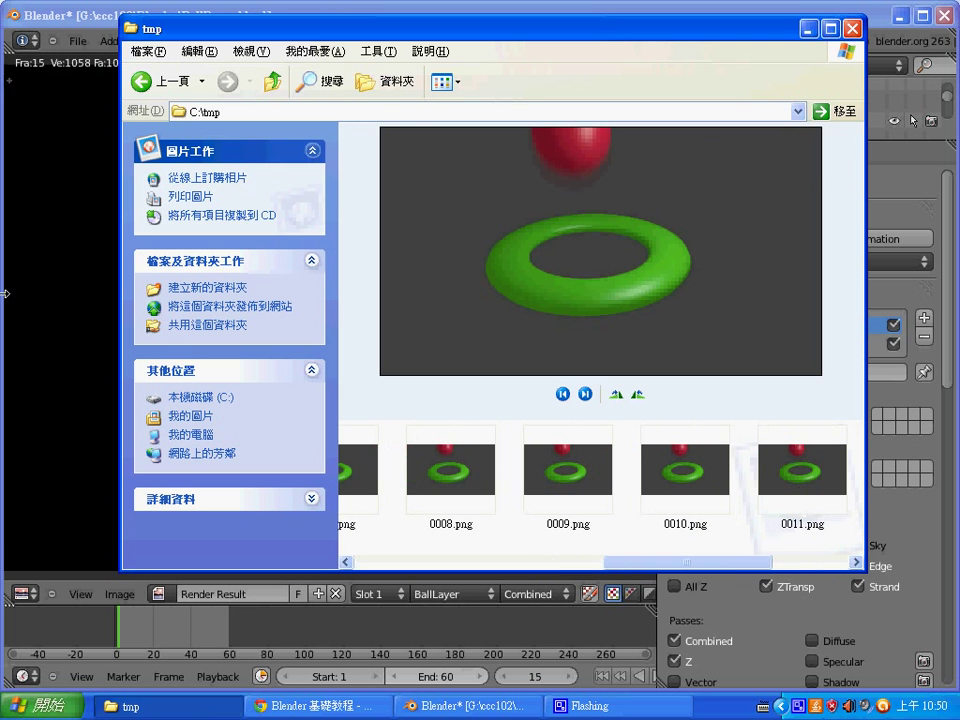
{"action": "left_click", "coordinate": [851, 29]}
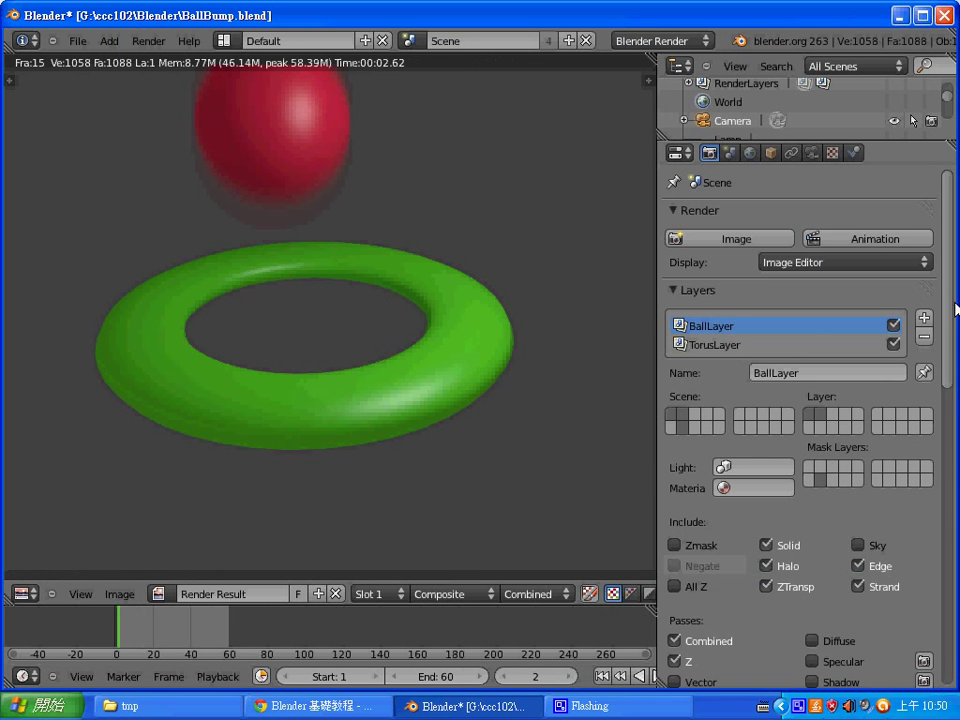
Change the output file format from PNG to AVI Codec and start rendering the animation.
{"action": "scroll", "coordinate": [900, 450], "scroll_direction": "down", "scroll_amount": 10}
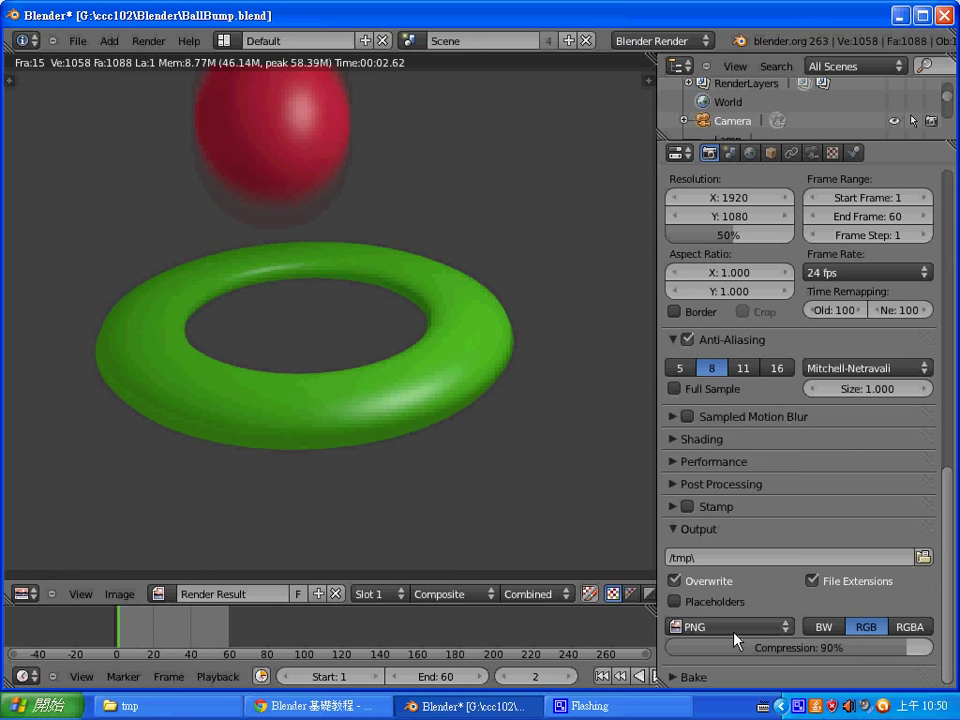
{"action": "left_click", "coordinate": [737, 627]}
{"action": "left_click", "coordinate": [724, 466]}
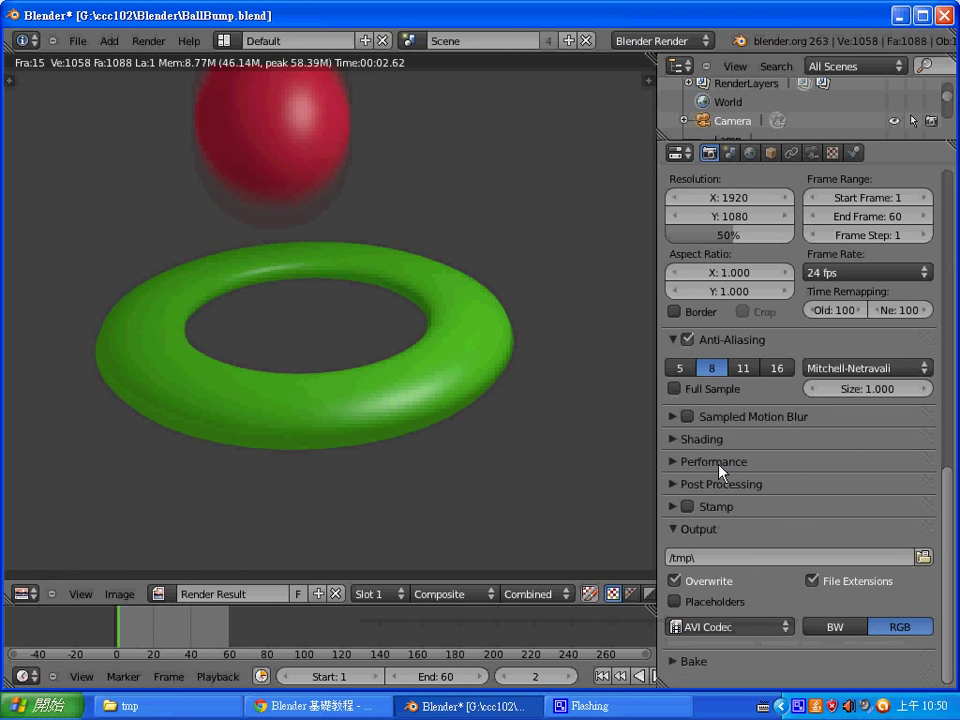
{"action": "left_click_drag", "start_coordinate": [949, 565], "coordinate": [947, 270]}
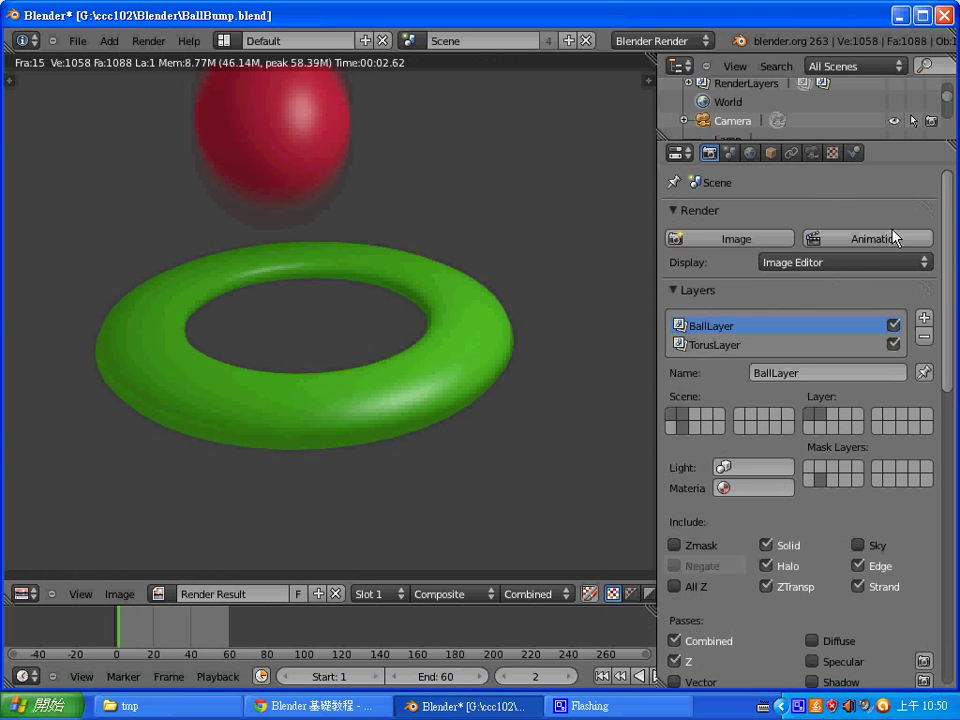
{"action": "left_click", "coordinate": [884, 245]}
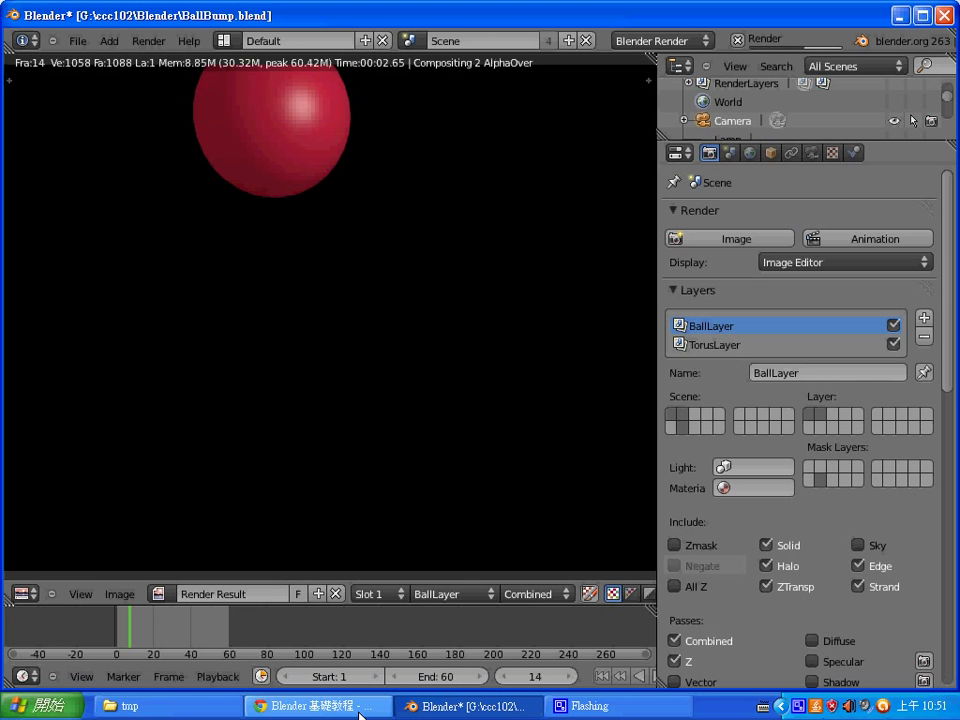
In the Facebook group's files, start a new document titled '2012/10/4 隨堂作業：遮罩圖層動畫'.
{"action": "left_click", "coordinate": [359, 712]}
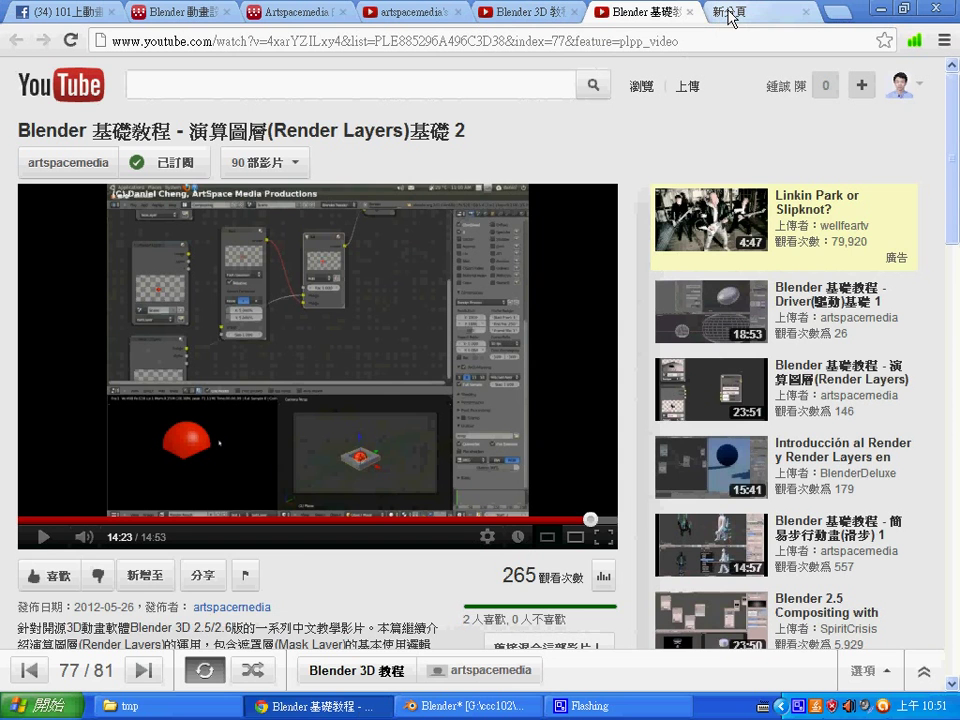
{"action": "left_click", "coordinate": [66, 12]}
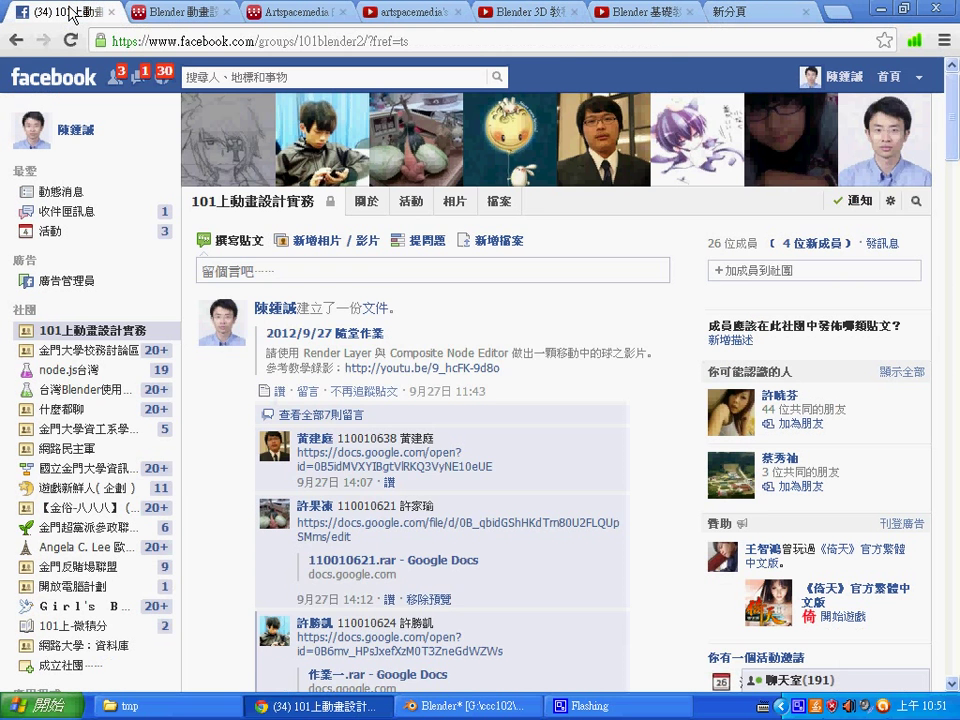
{"action": "left_click", "coordinate": [391, 268]}
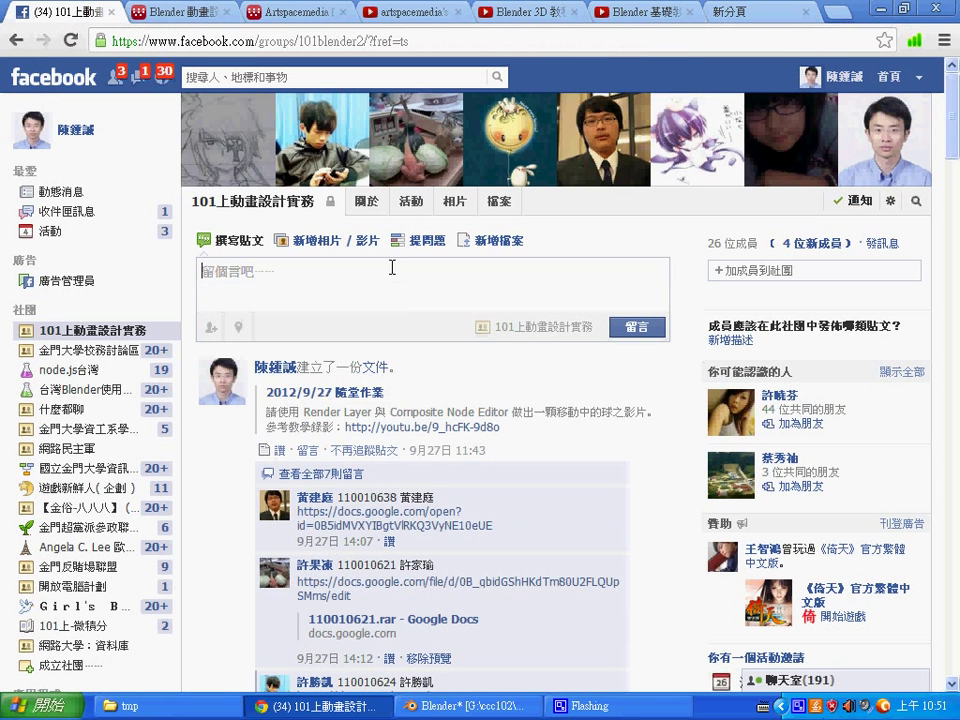
{"action": "left_click", "coordinate": [498, 203]}
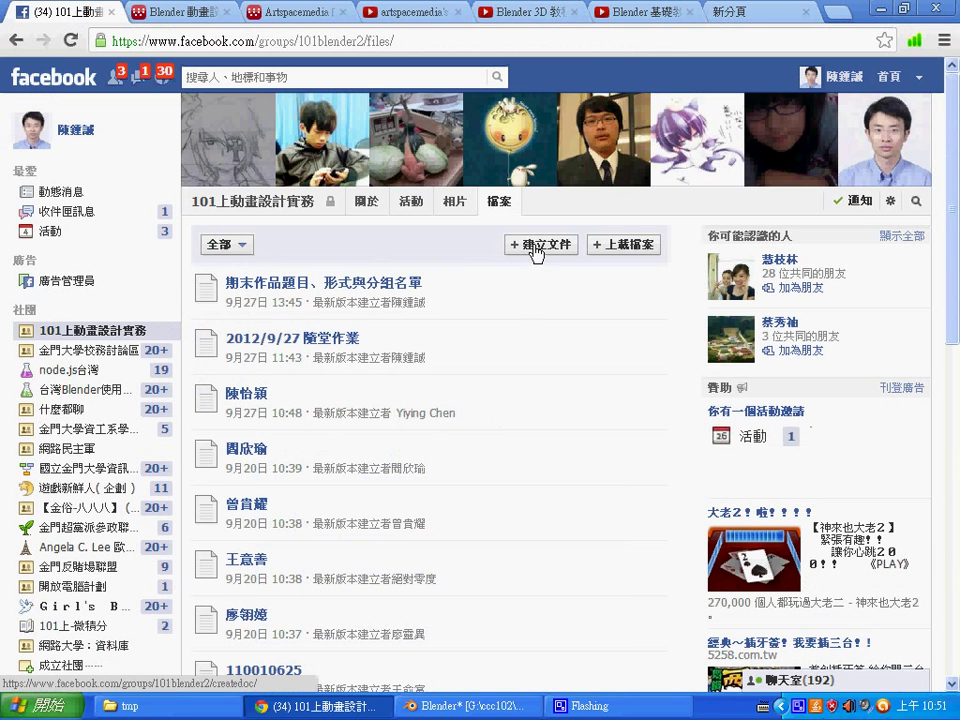
{"action": "left_click", "coordinate": [530, 247]}
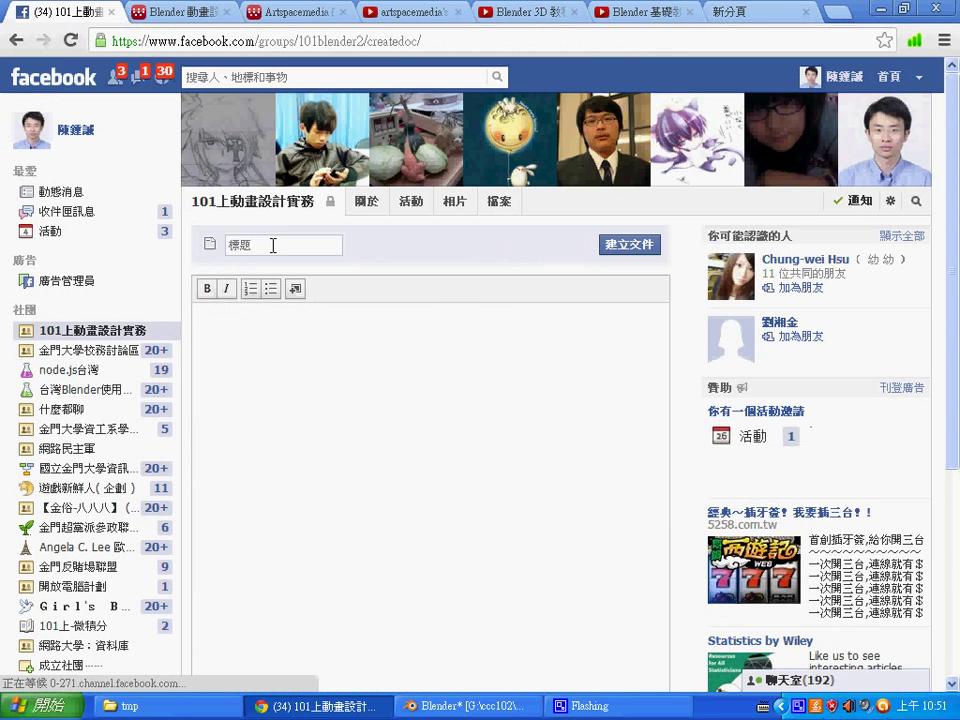
{"action": "left_click", "coordinate": [283, 243]}
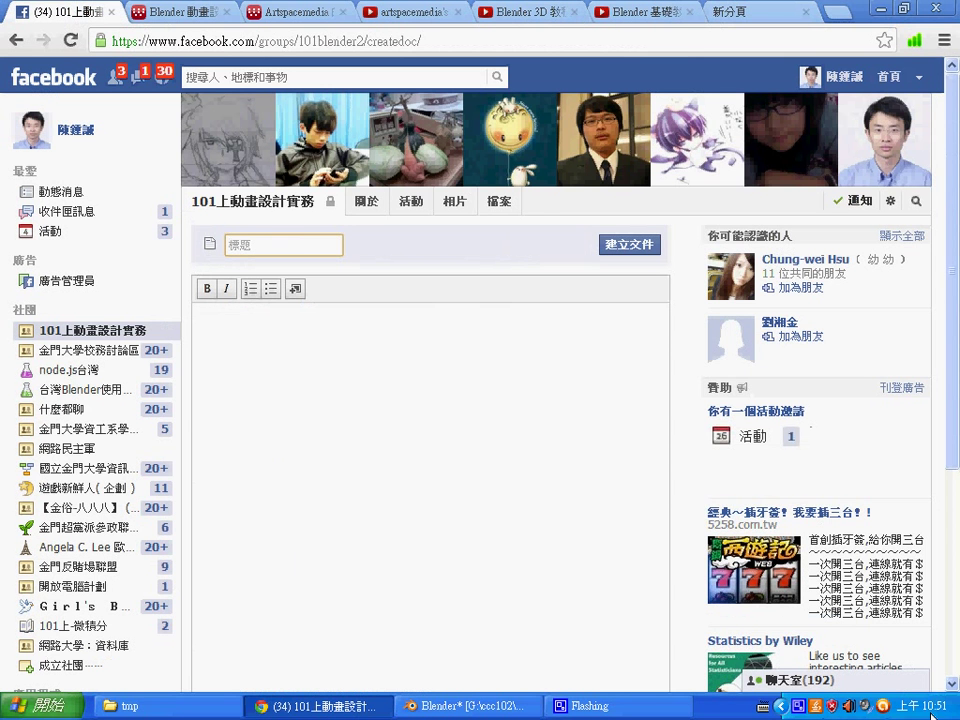
{"action": "type", "text": "2012/"}
{"action": "type", "text": "10"}
{"action": "type", "text": " 隨塘"}
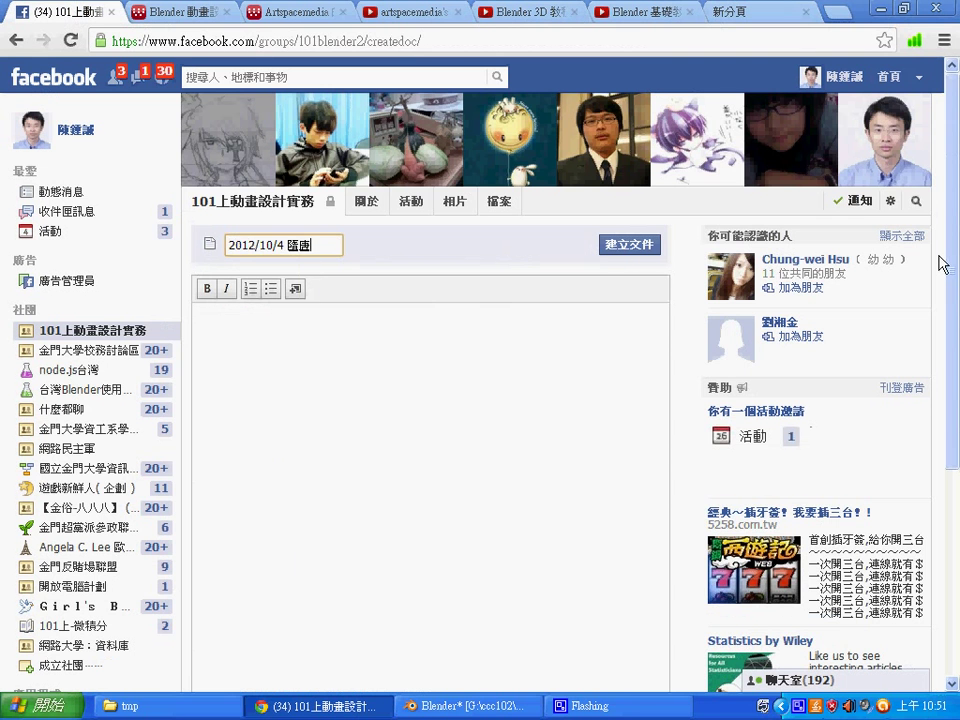
{"action": "type", "text": "作業"}
{"action": "type", "text": "：週"}
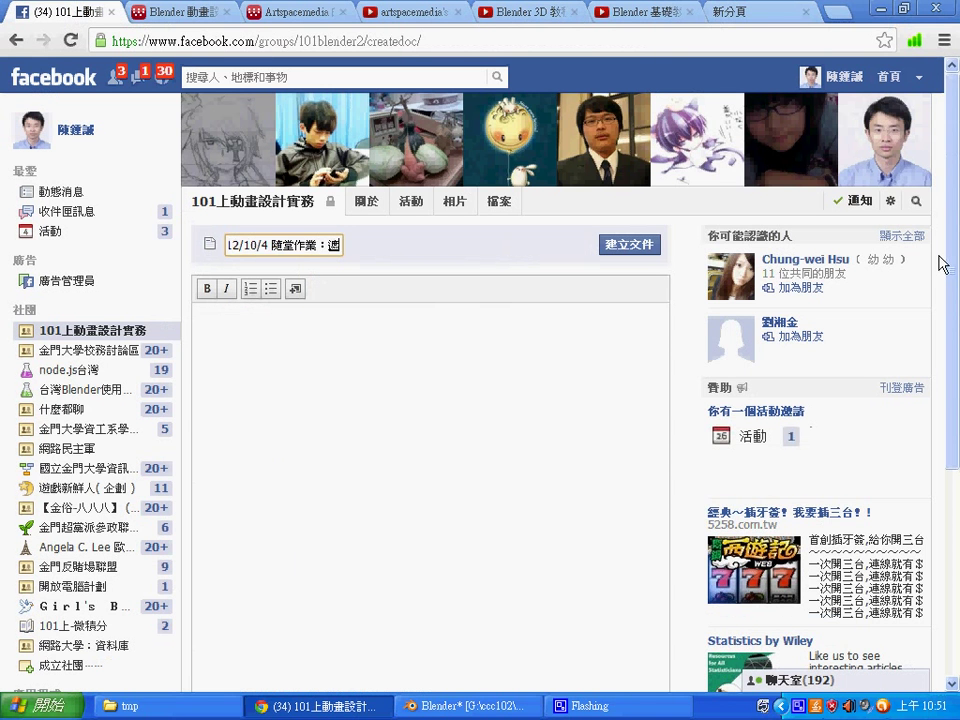
{"action": "type", "text": "罩圖"}
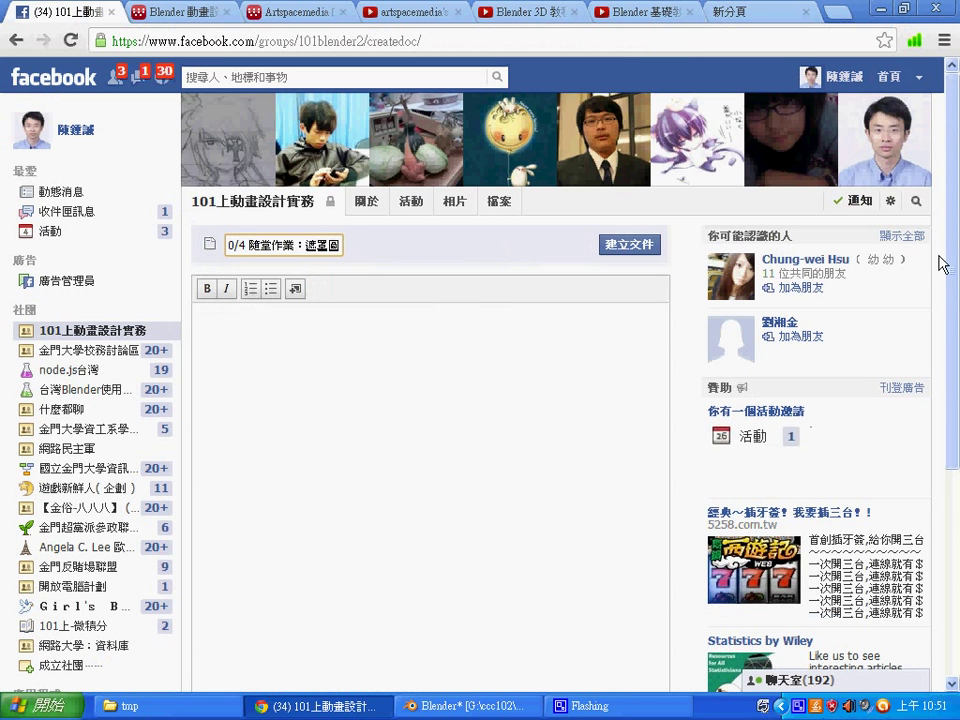
{"action": "type", "text": "層"}
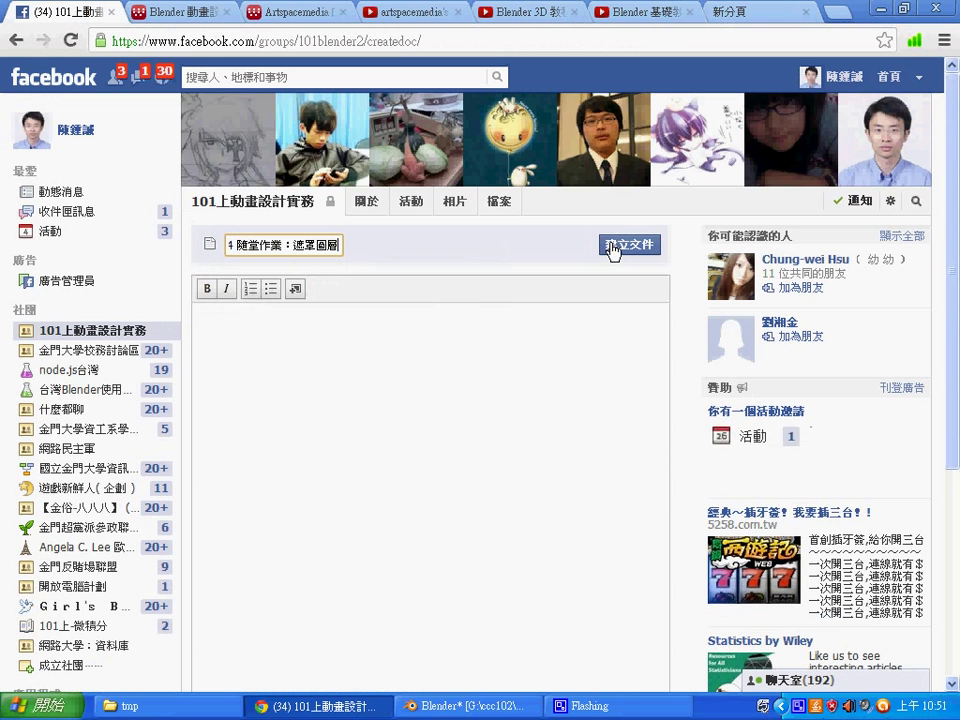
{"action": "type", "text": "動"}
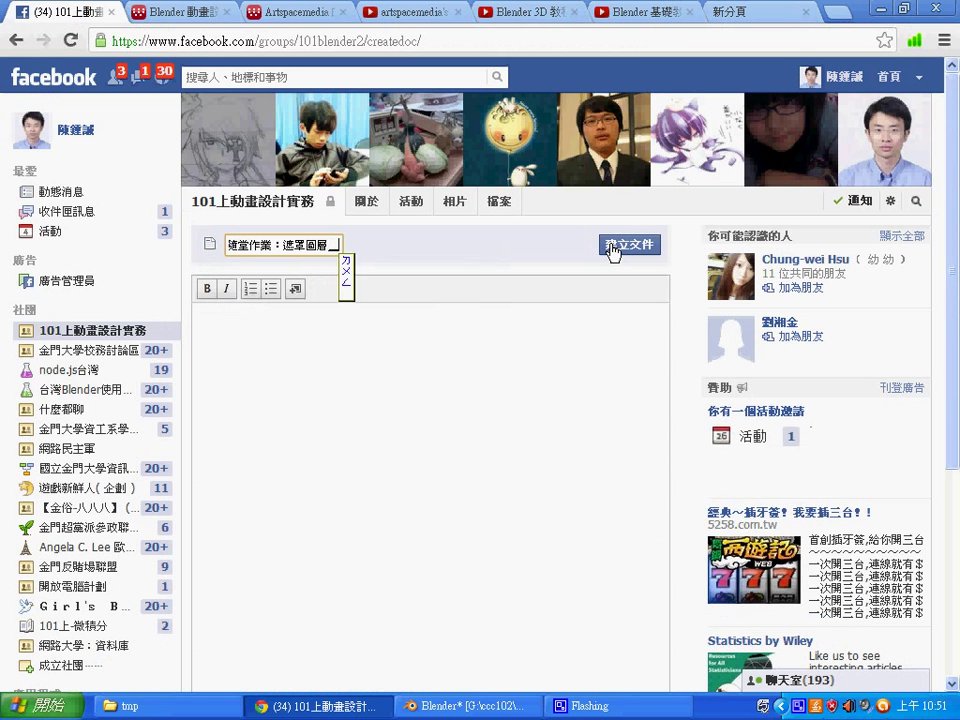
{"action": "type", "text": "畫"}
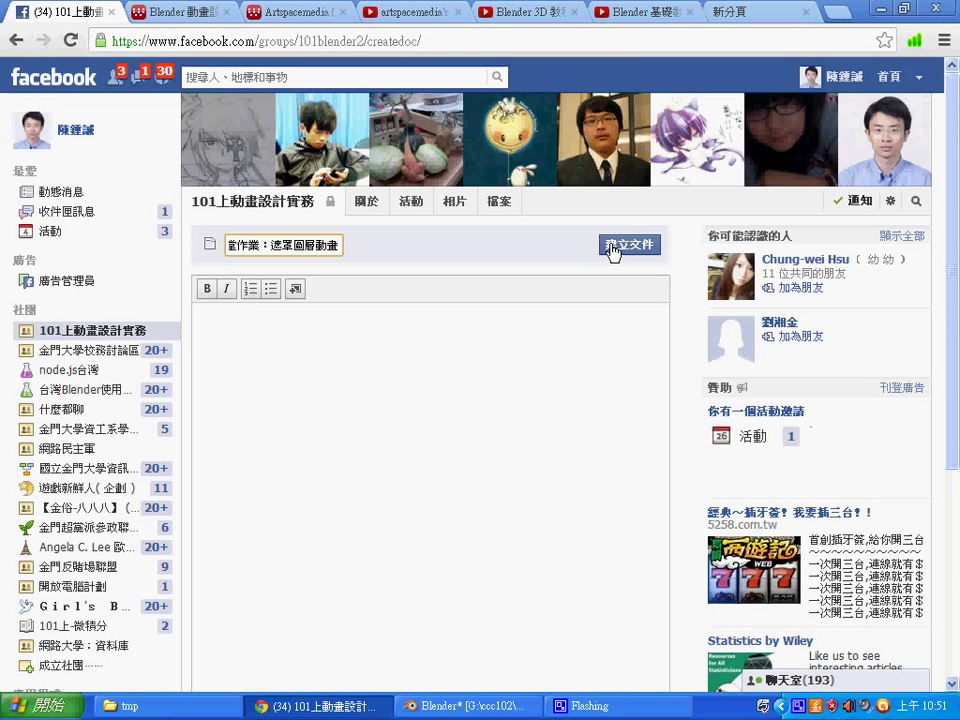
{"action": "left_click", "coordinate": [300, 12]}
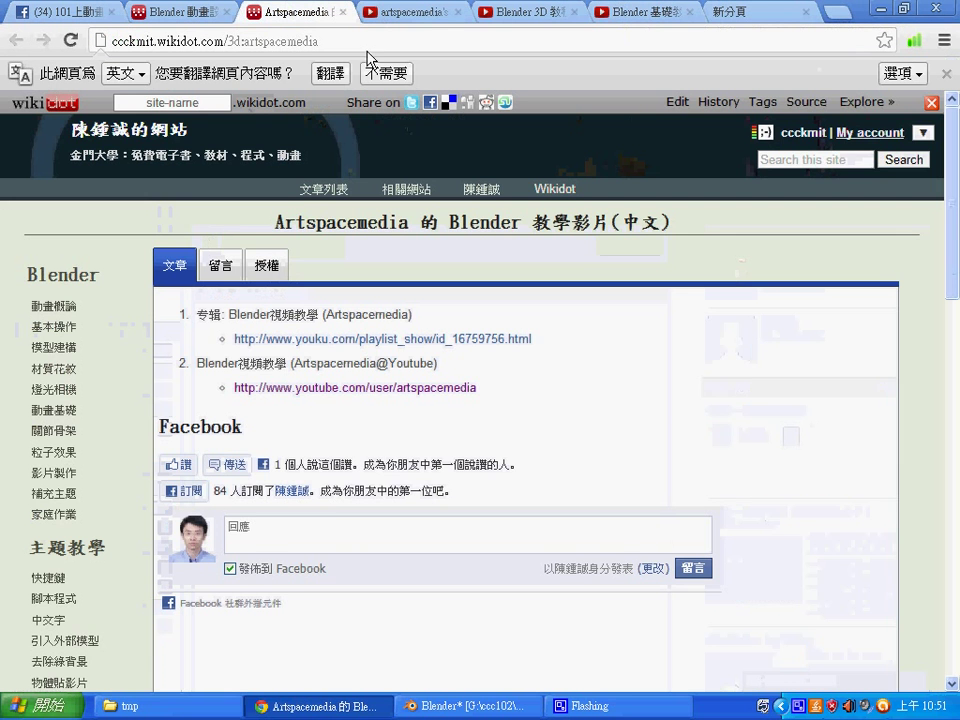
Go to the 'Render Layers 基礎 2' YouTube tutorial and select its watch URL.
{"action": "left_click", "coordinate": [430, 12]}
{"action": "left_click", "coordinate": [514, 11]}
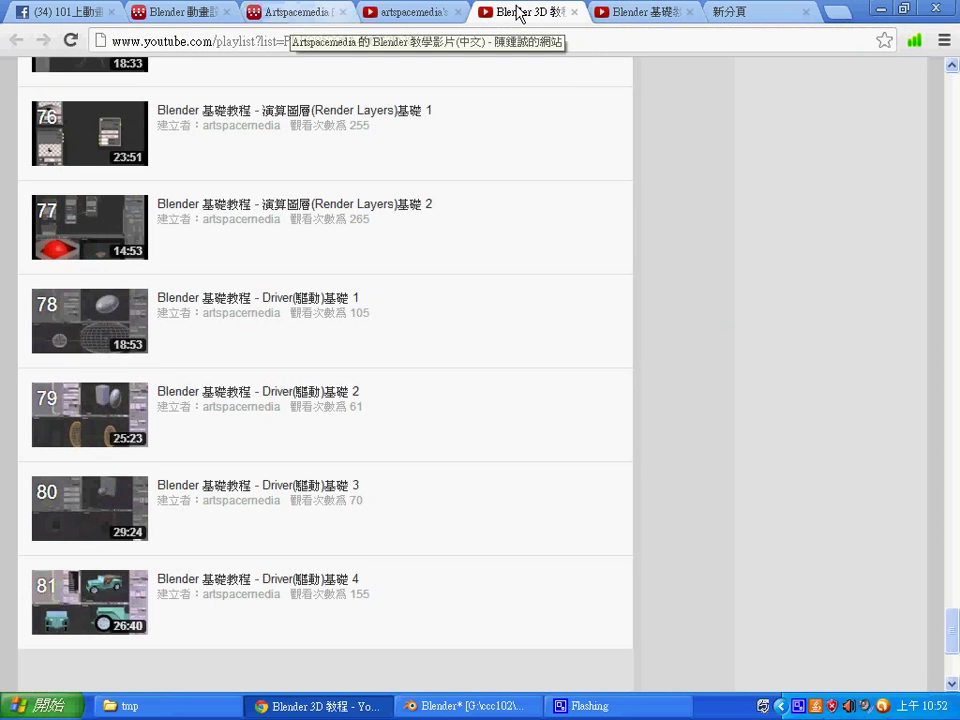
{"action": "left_click", "coordinate": [627, 14]}
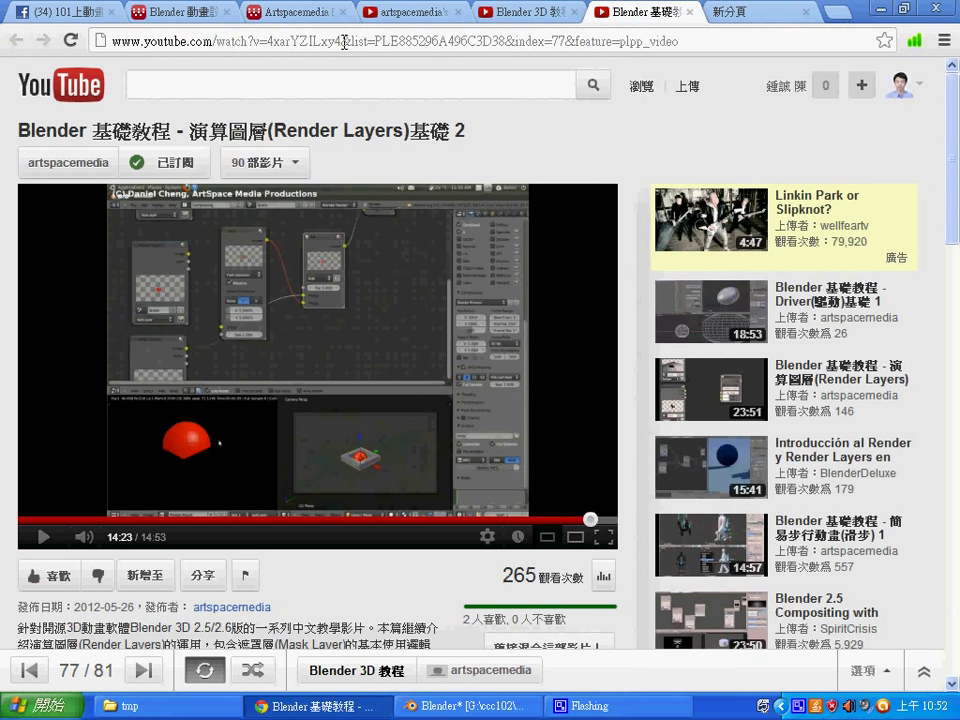
{"action": "left_click_drag", "start_coordinate": [344, 42], "coordinate": [66, 20]}
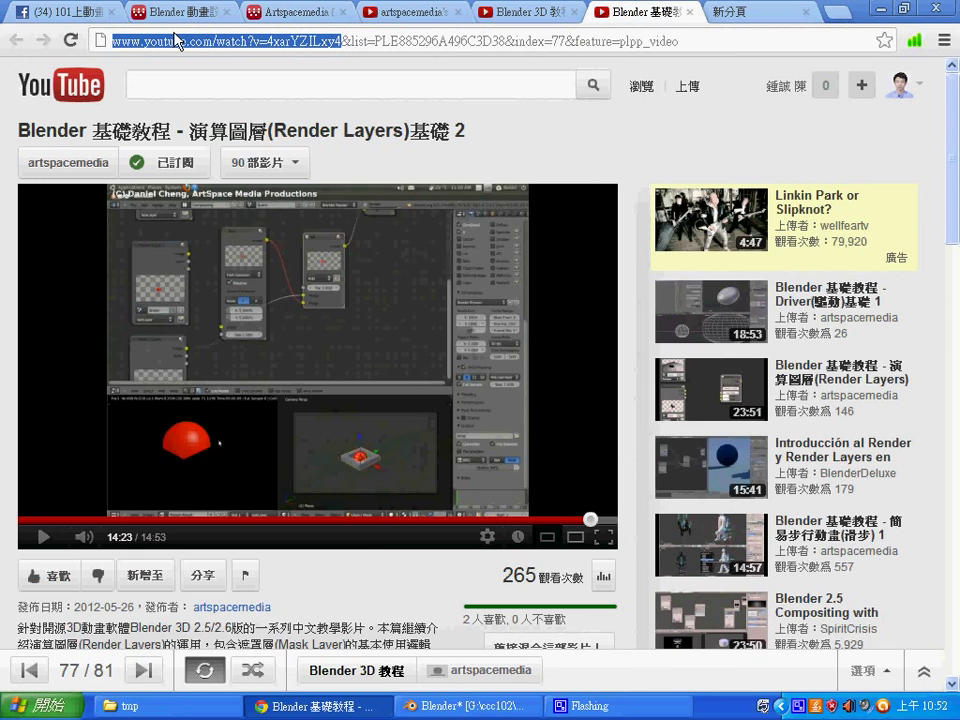
Write '參考：' followed by the pasted YouTube link in the document body and publish it.
{"action": "left_click", "coordinate": [55, 12]}
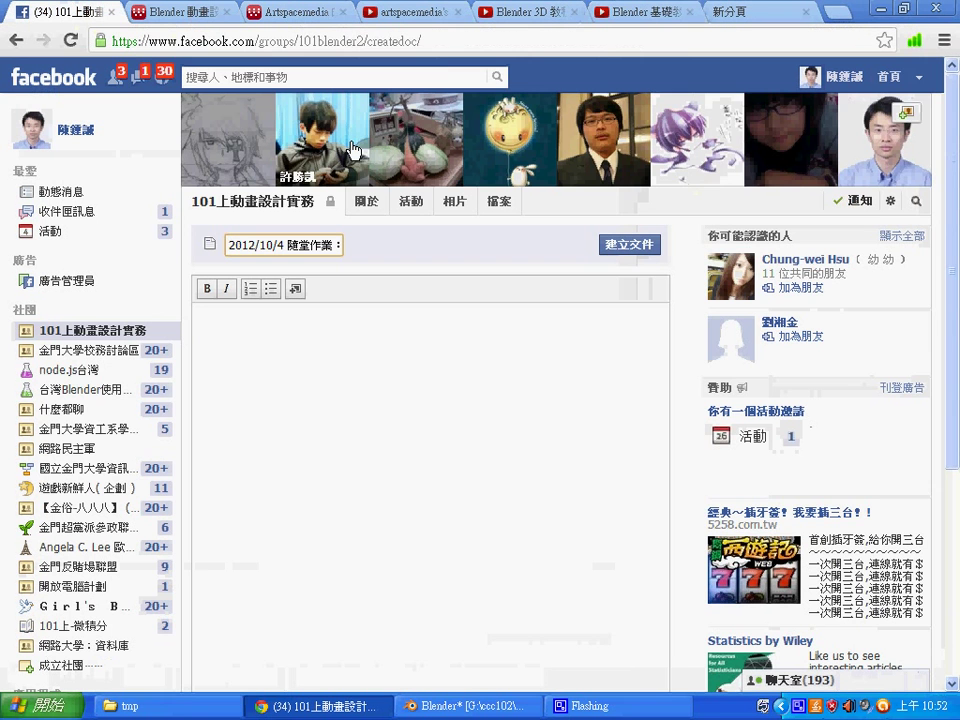
{"action": "left_click", "coordinate": [362, 361]}
{"action": "type", "text": "h"}
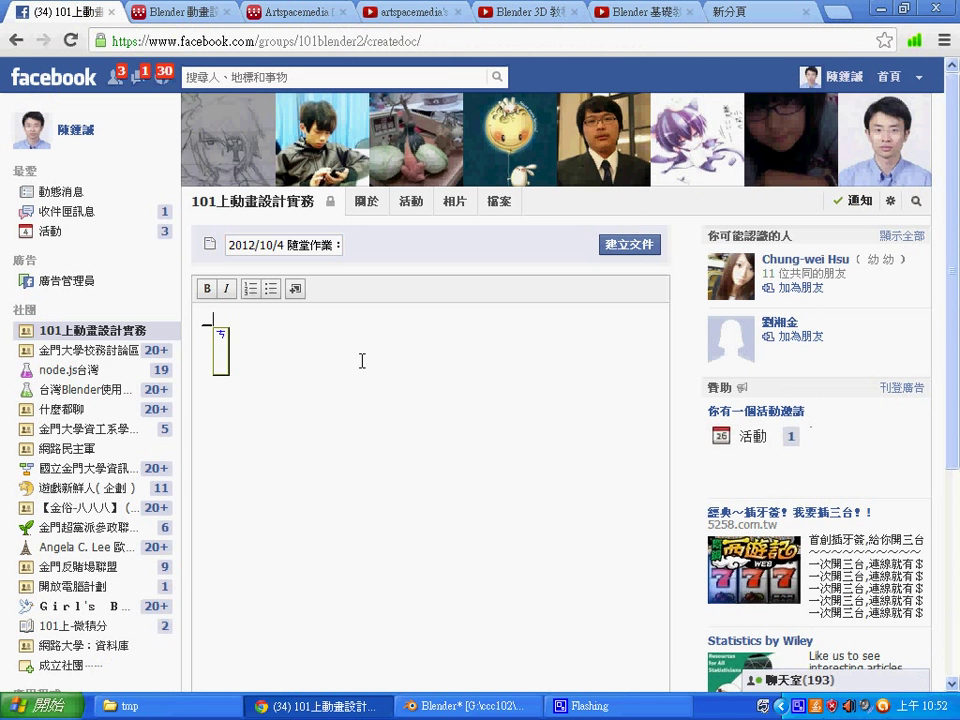
{"action": "type", "text": "參考"}
{"action": "key", "text": "ctrl+alt+comma"}
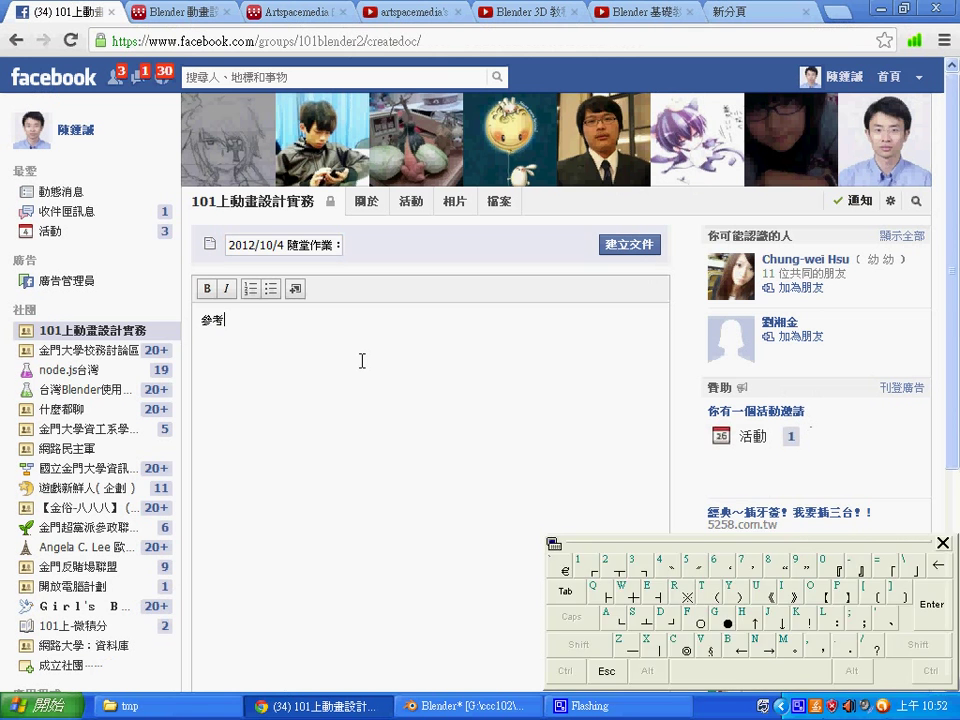
{"action": "type", "text": "："}
{"action": "type", "text": "http://www.youtube.com/watch?v=4xarYZILxy4"}
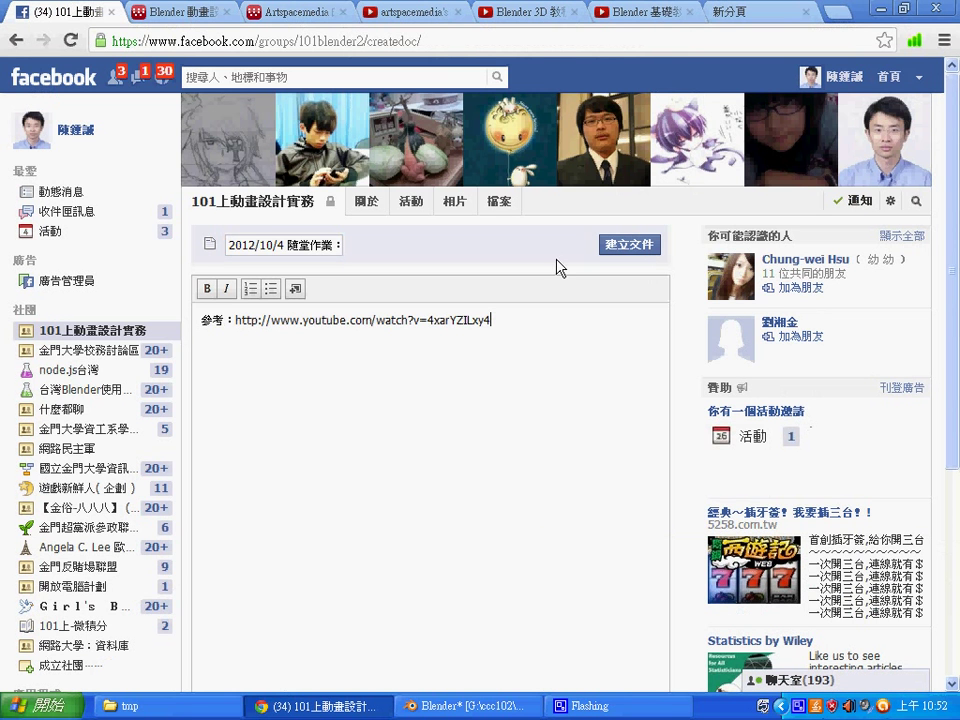
{"action": "left_click", "coordinate": [650, 252]}
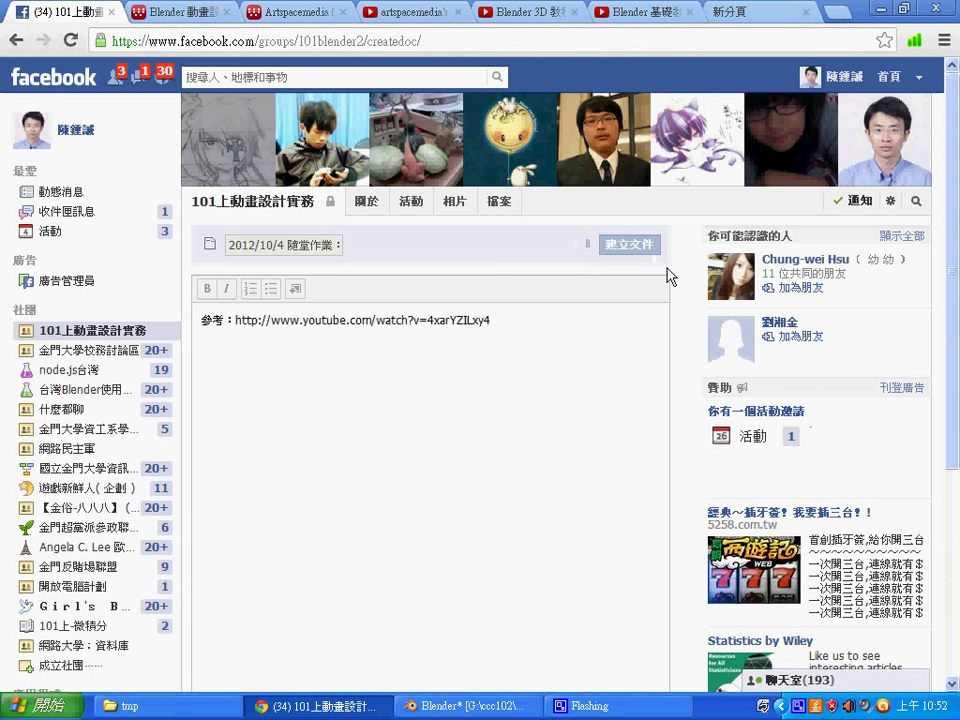